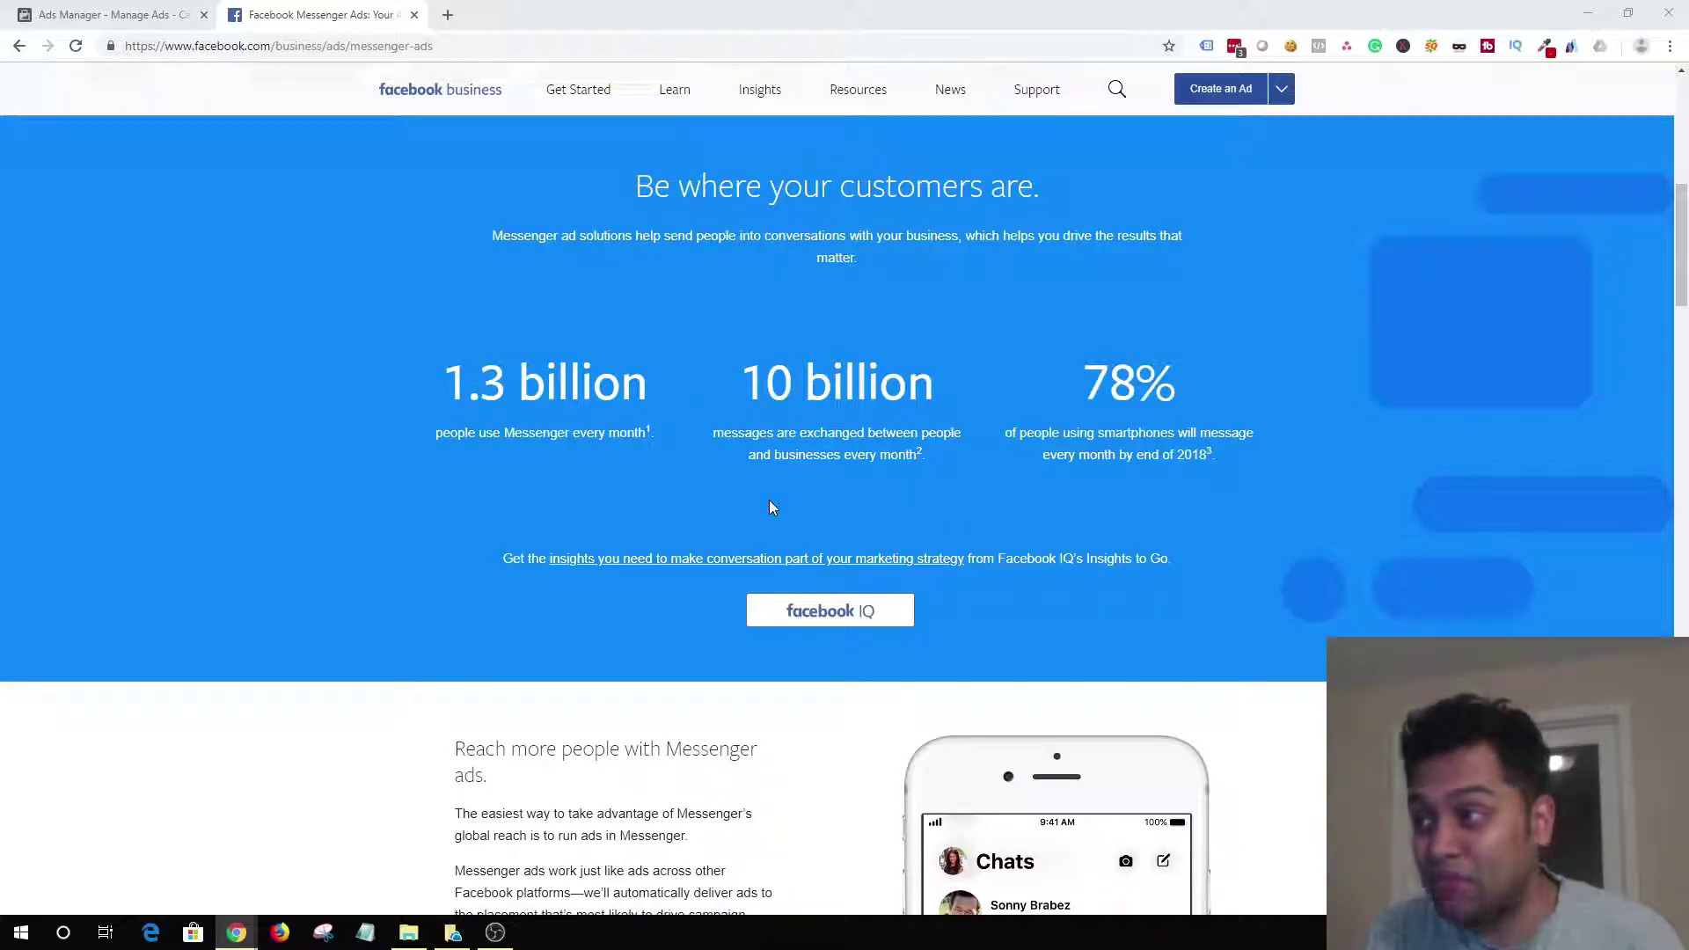
Step: Review the Messenger usage statistics on the Facebook Messenger ads page, highlighting the 10 billion messages figure
{"action": "left_click_drag", "start_coordinate": [754, 397], "coordinate": [930, 367]}
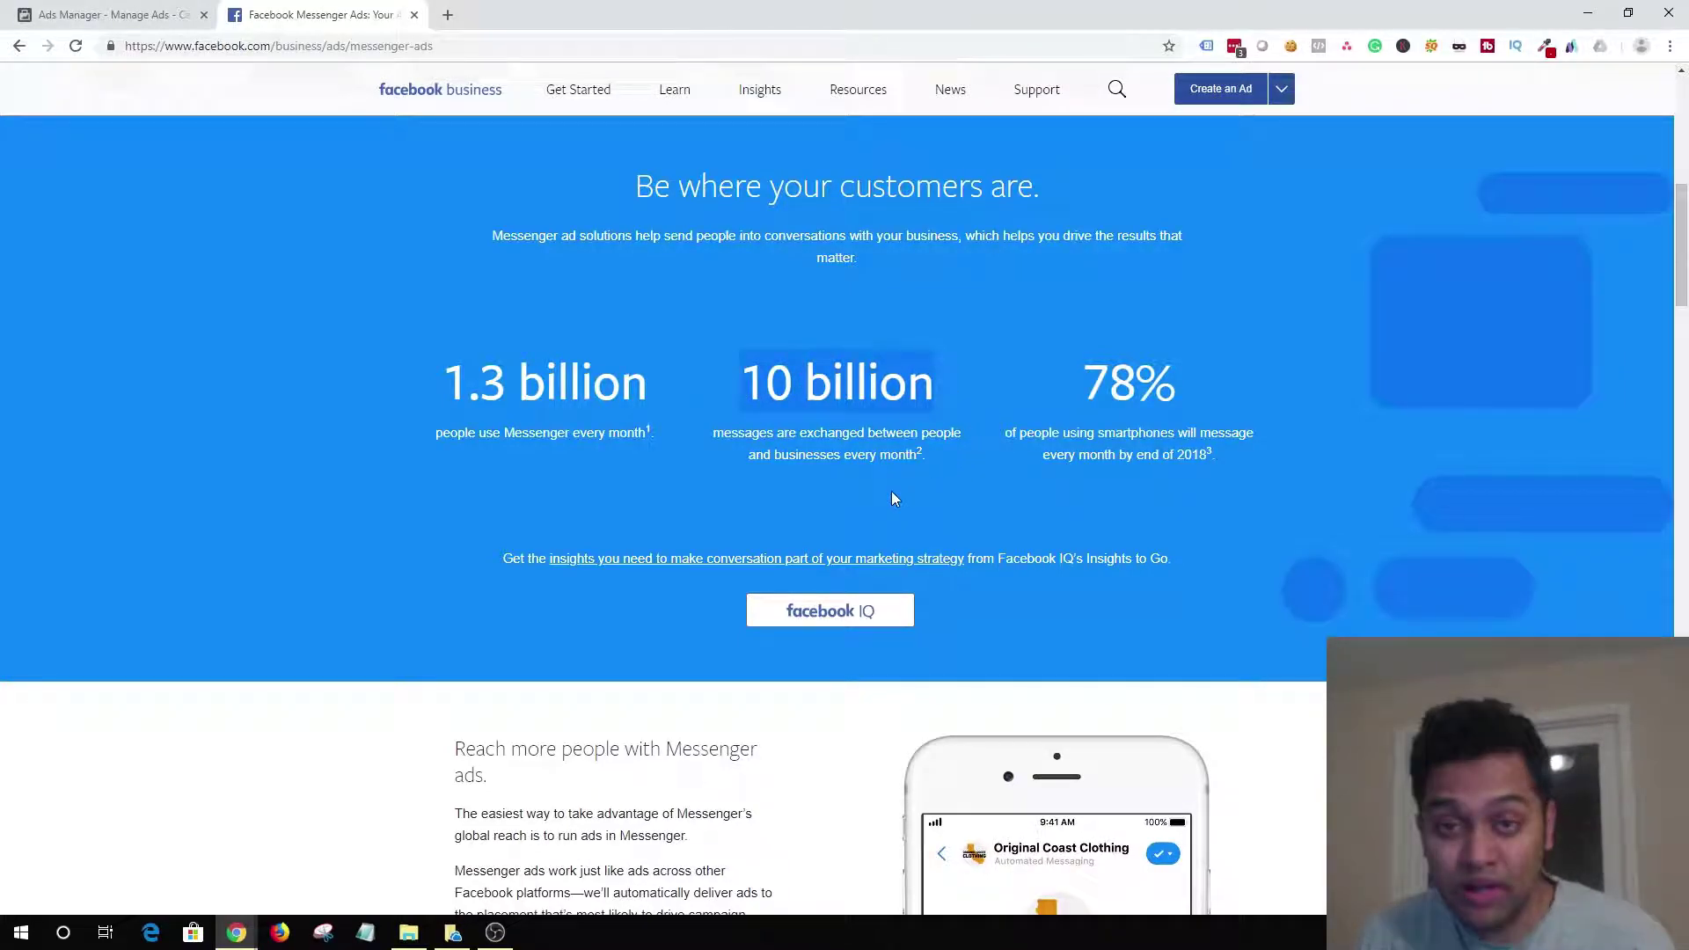
{"action": "left_click", "coordinate": [864, 500]}
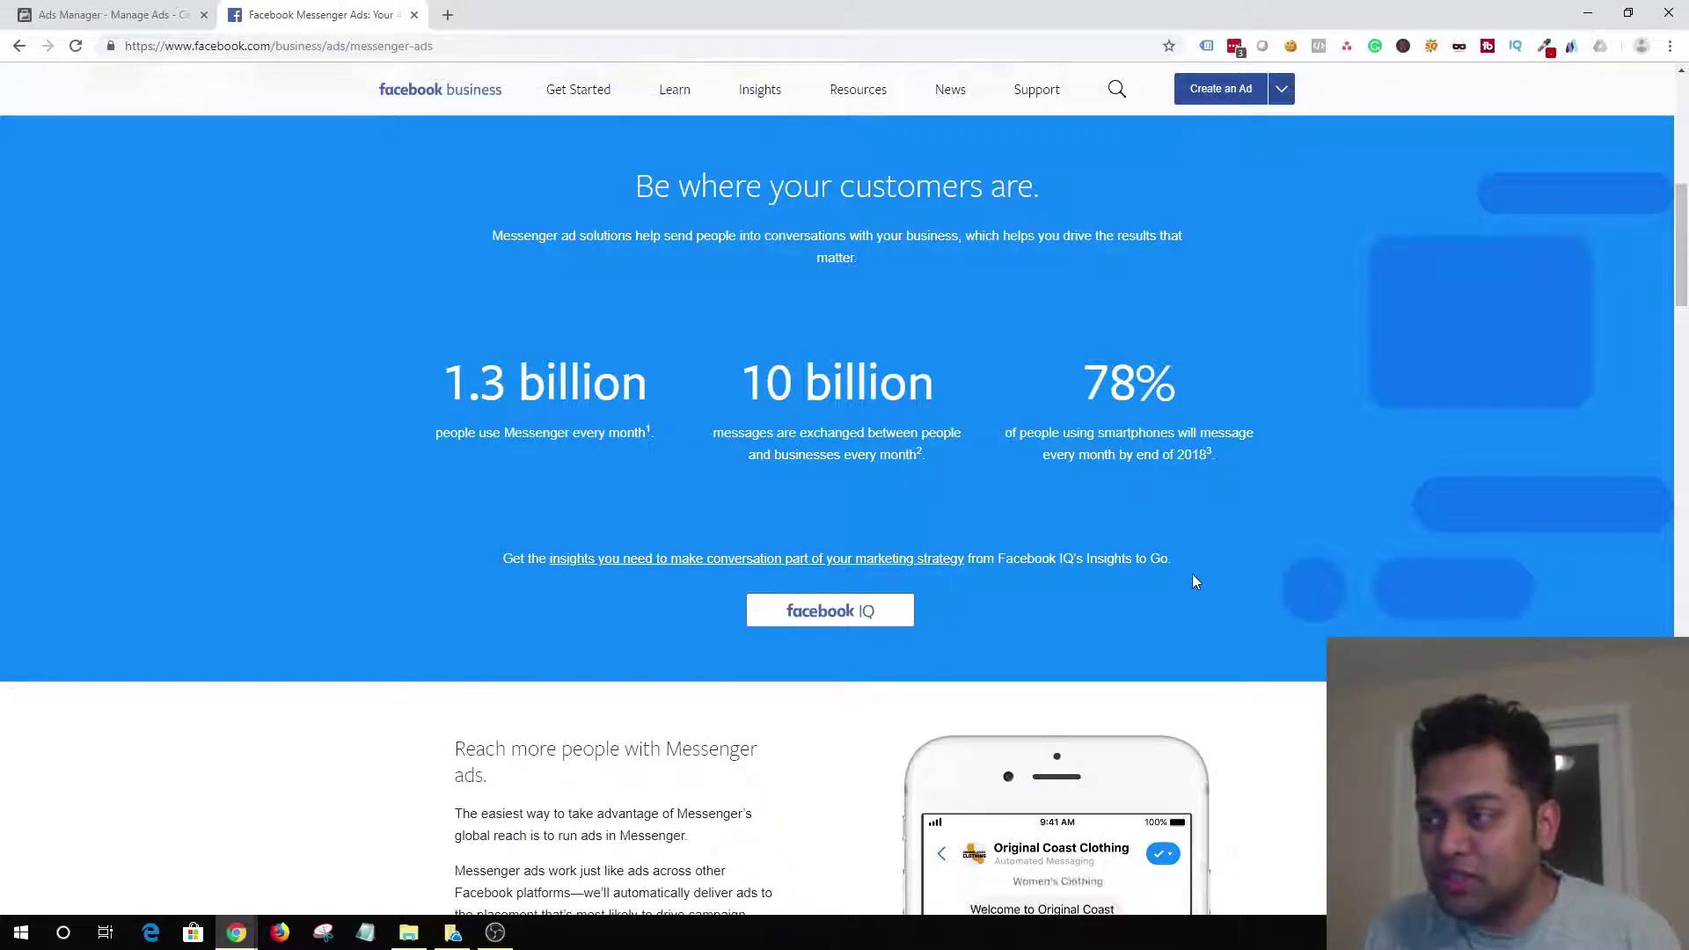
{"action": "scroll", "coordinate": [1191, 574], "scroll_direction": "down", "scroll_amount": 5}
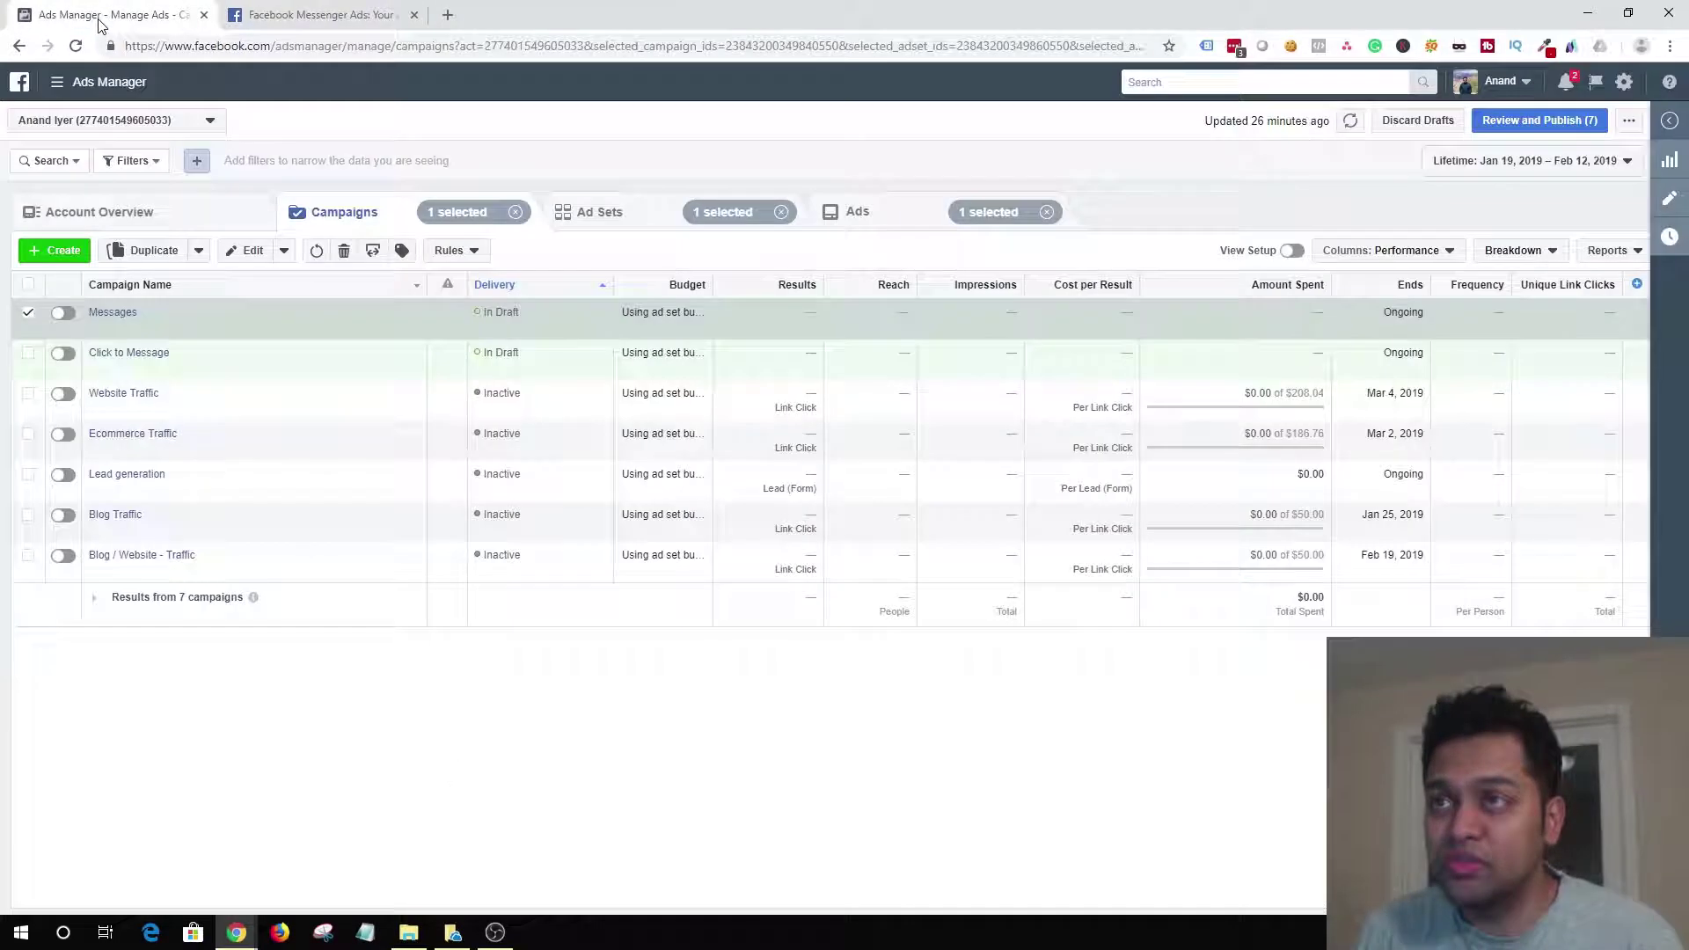
Step: Switch to Ads Manager and start a new campaign with the Messages objective
{"action": "left_click", "coordinate": [101, 21]}
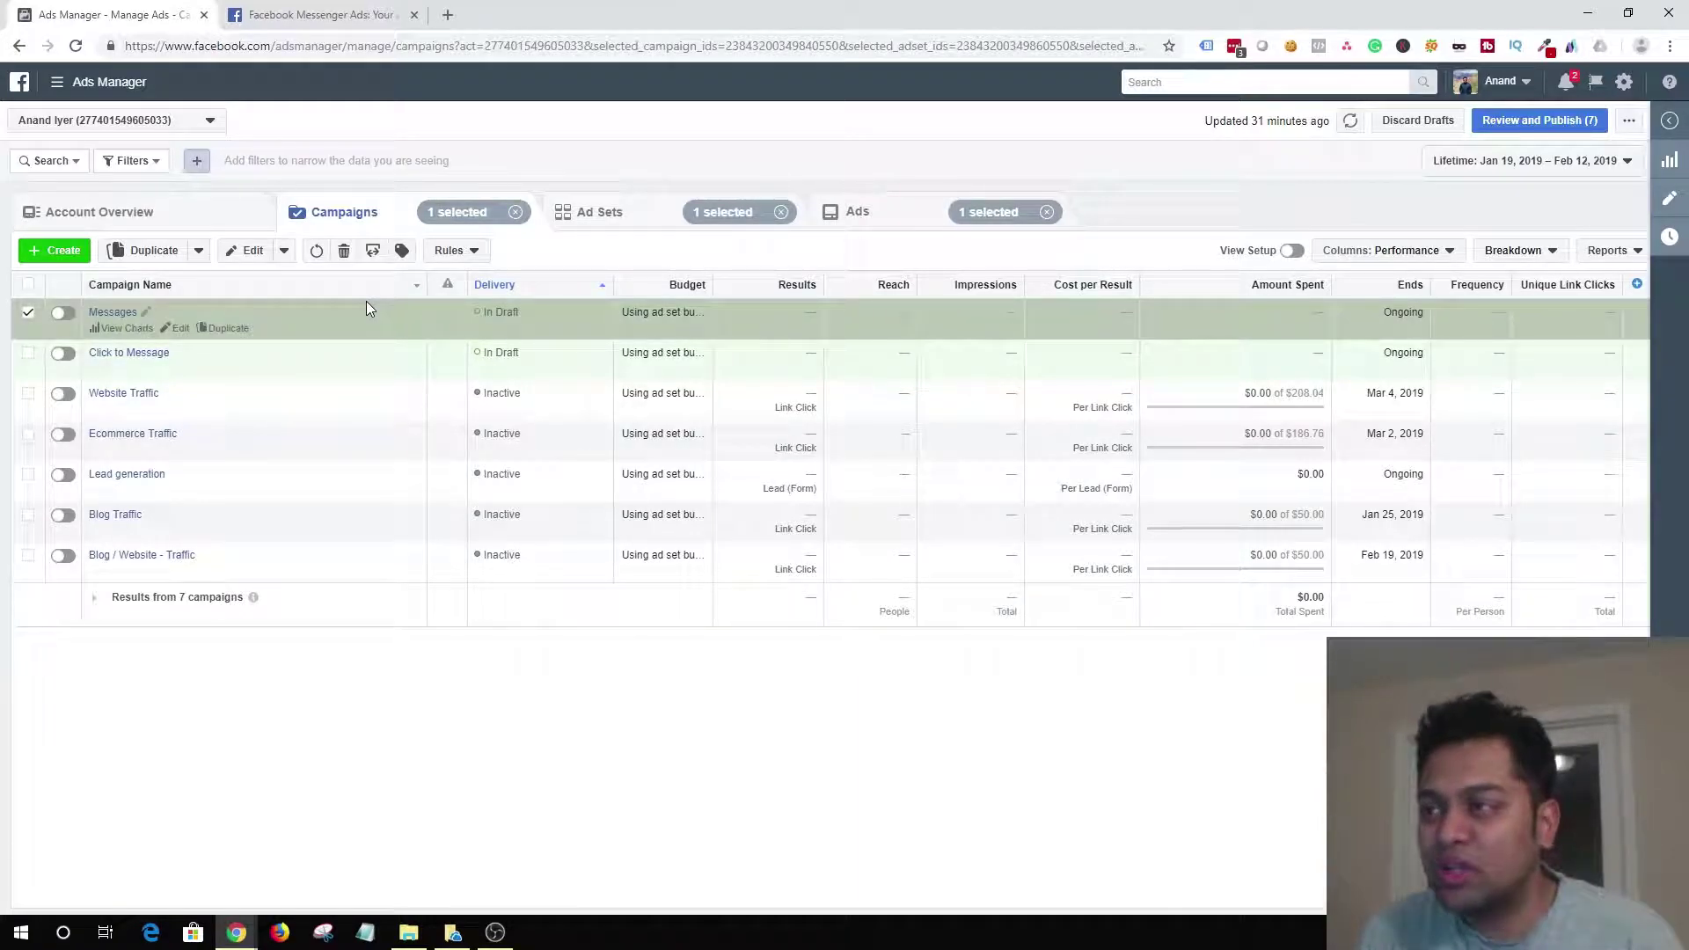
{"action": "left_click", "coordinate": [53, 252]}
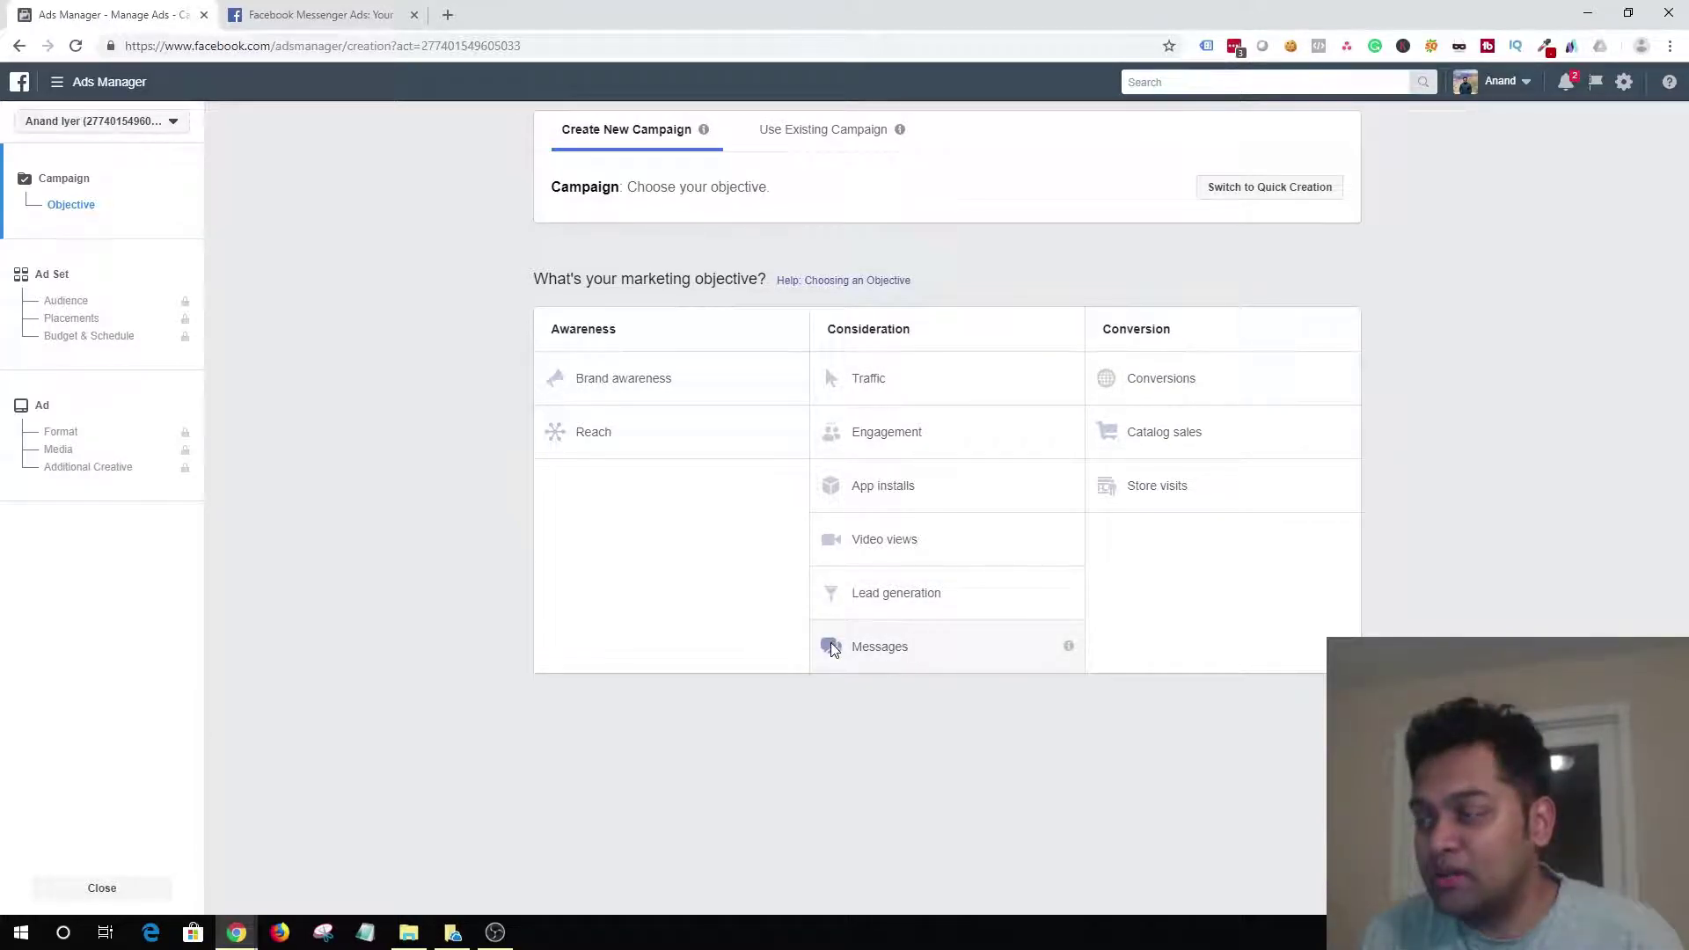
{"action": "left_click", "coordinate": [889, 651]}
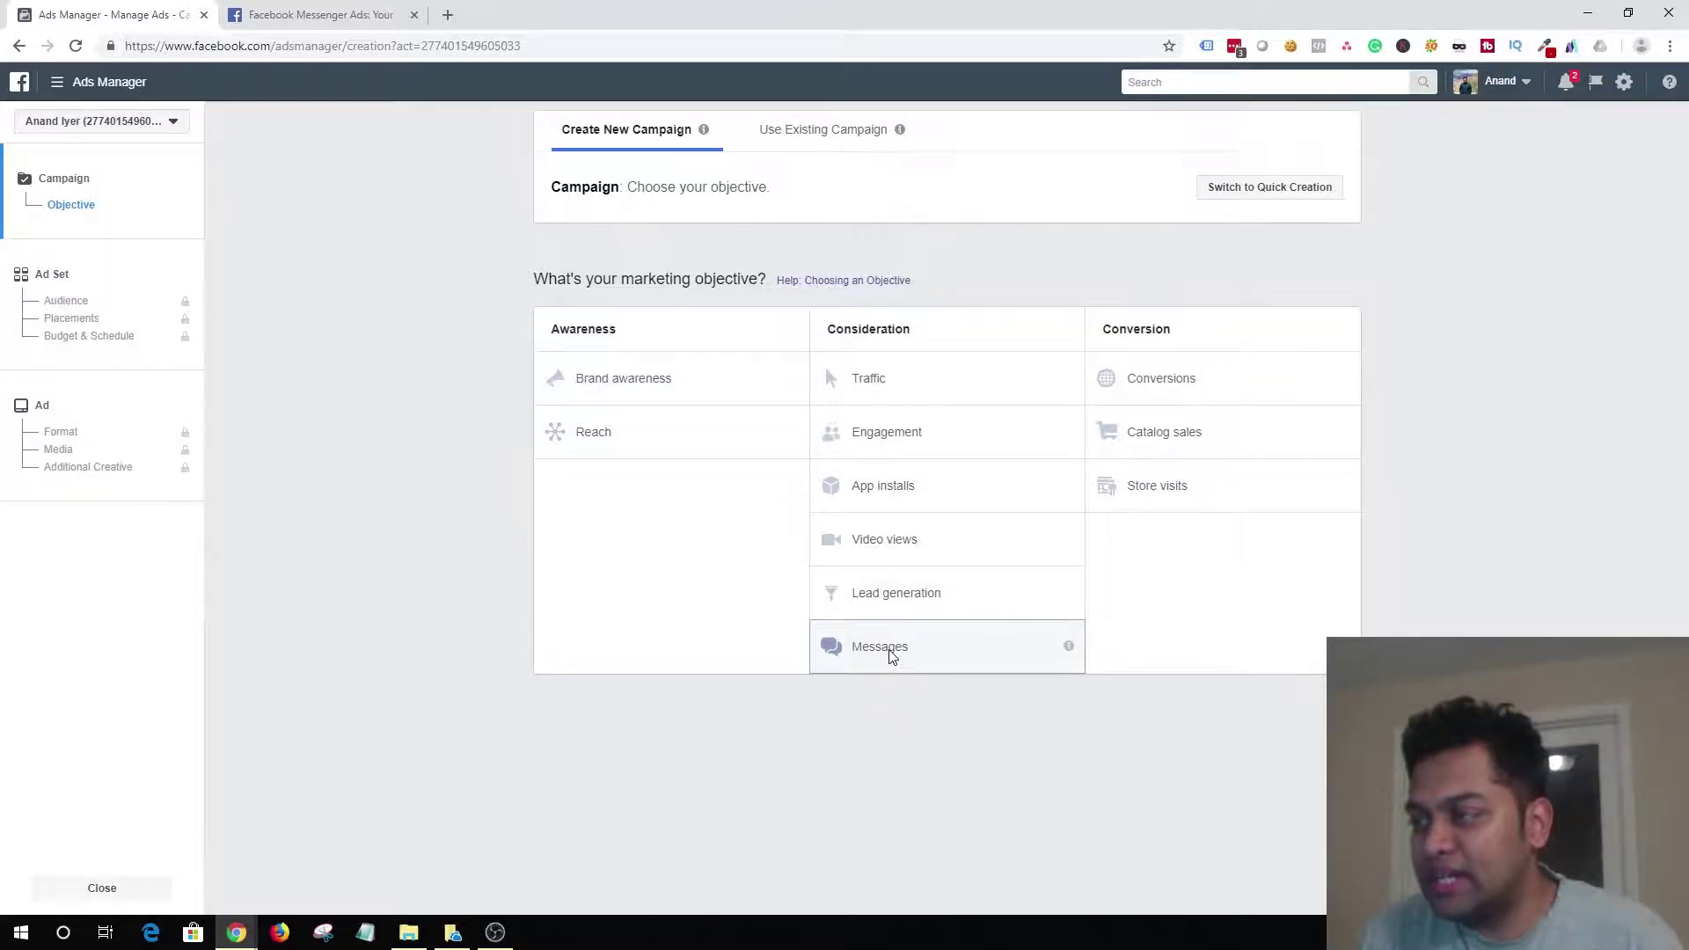
Step: Add "Click - To Messenger" to the Messages campaign's name
{"action": "left_click", "coordinate": [932, 801]}
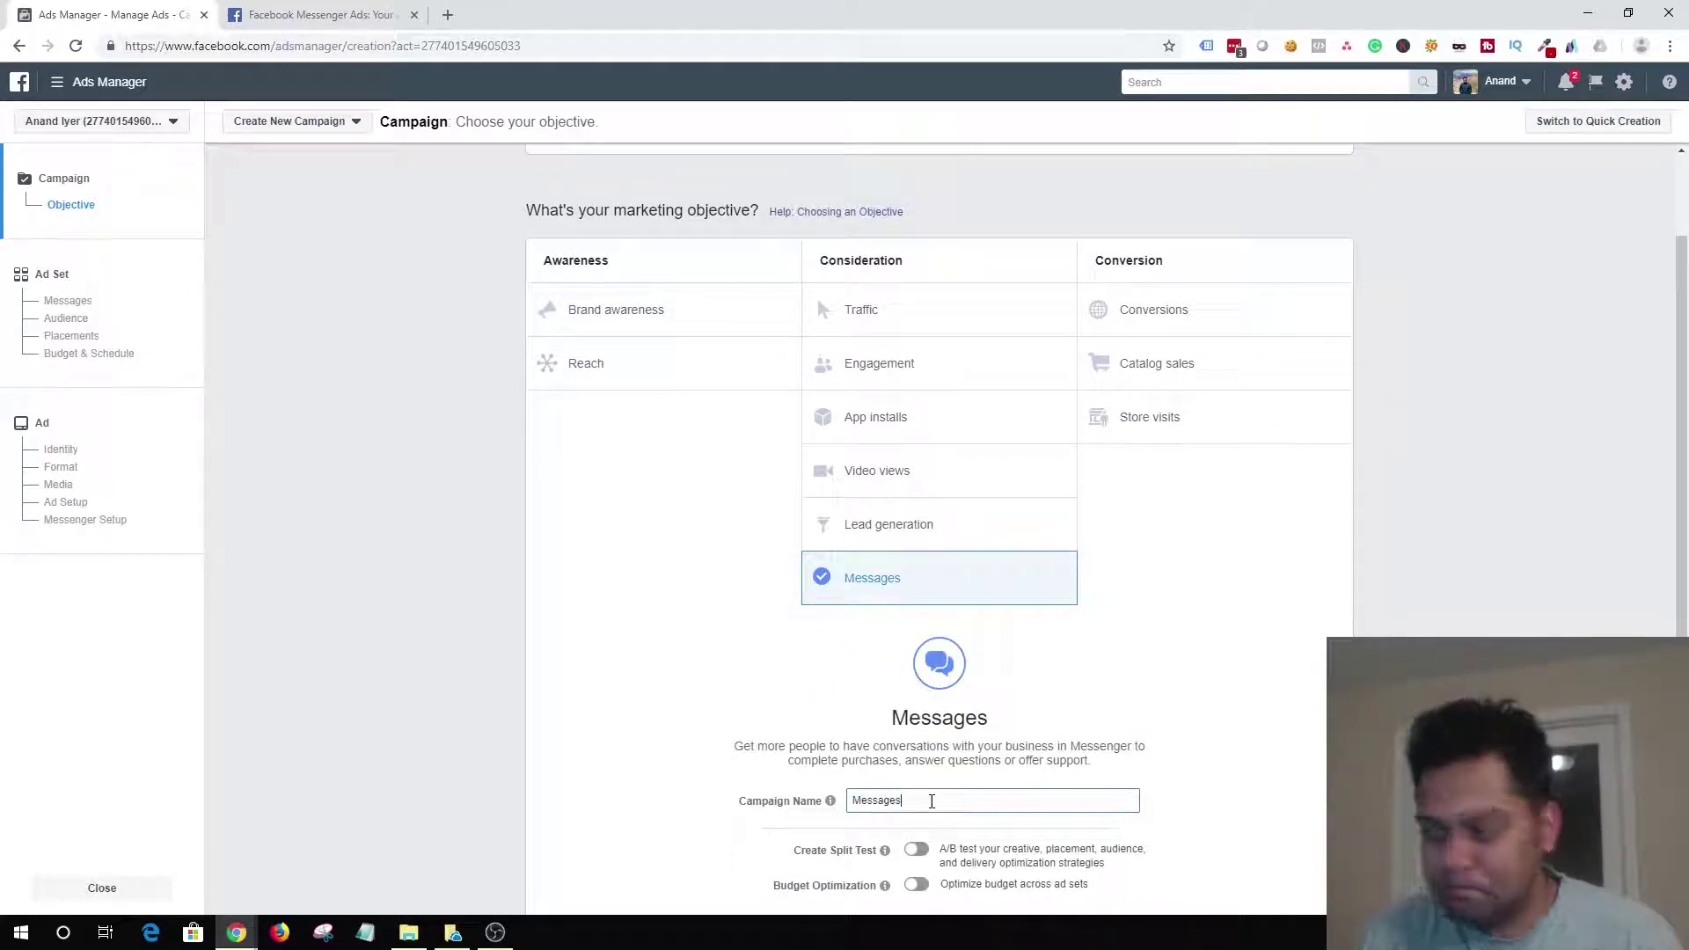
{"action": "type", "text": "Click - T"}
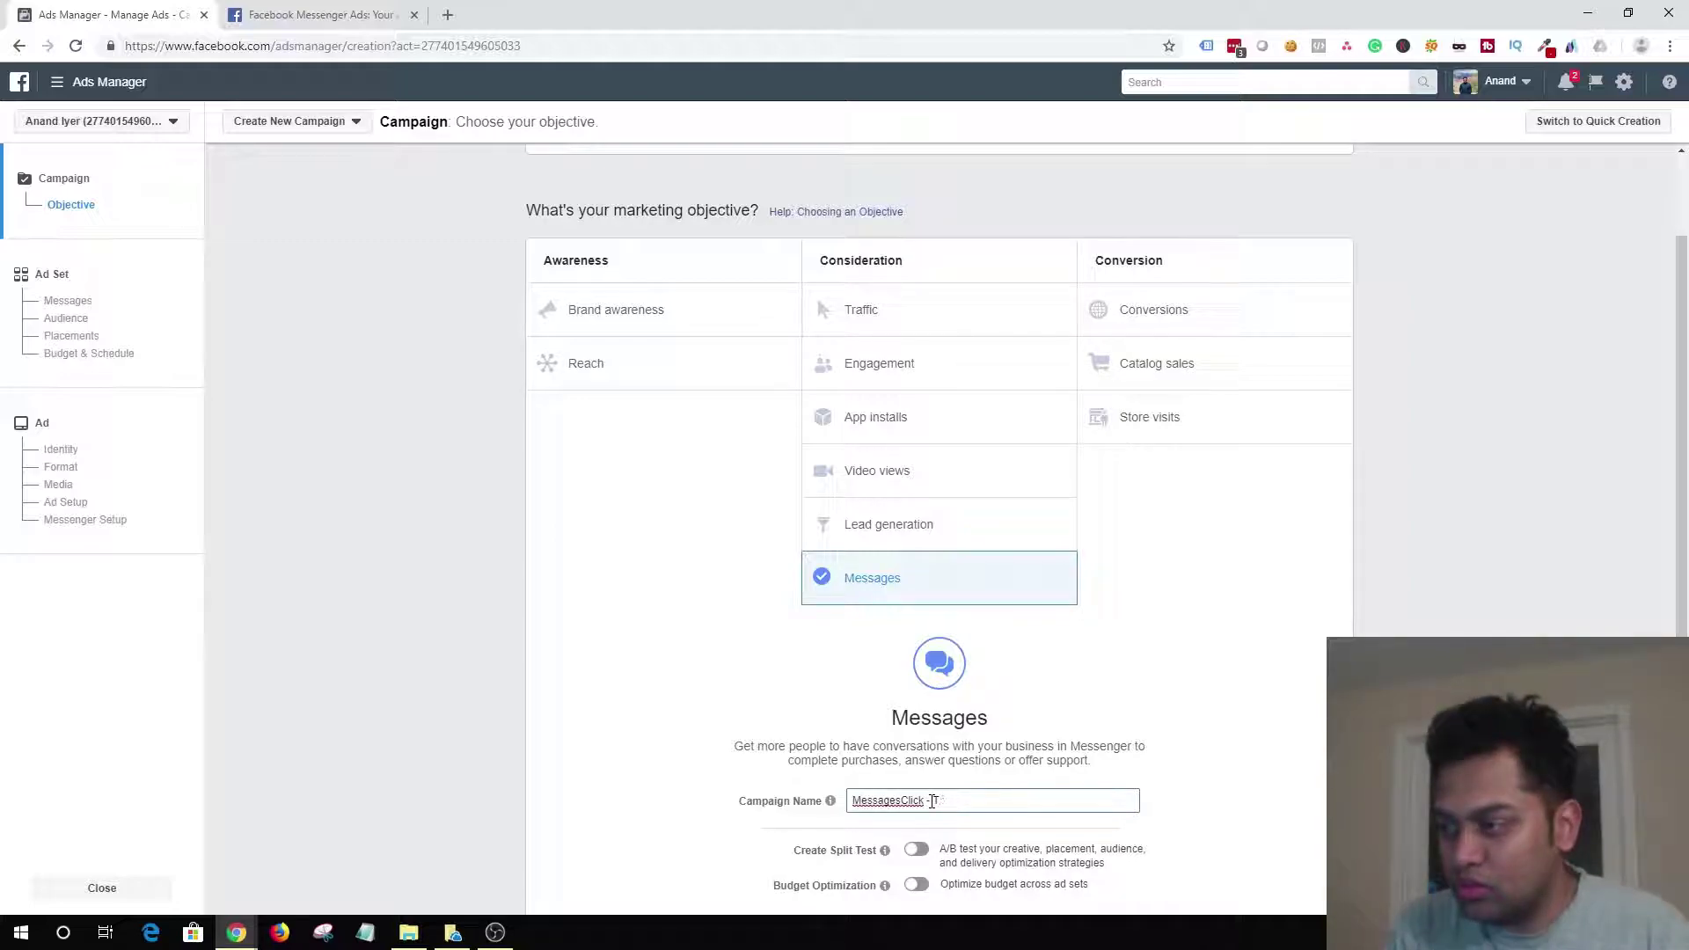
{"action": "type", "text": "p o Messenger"}
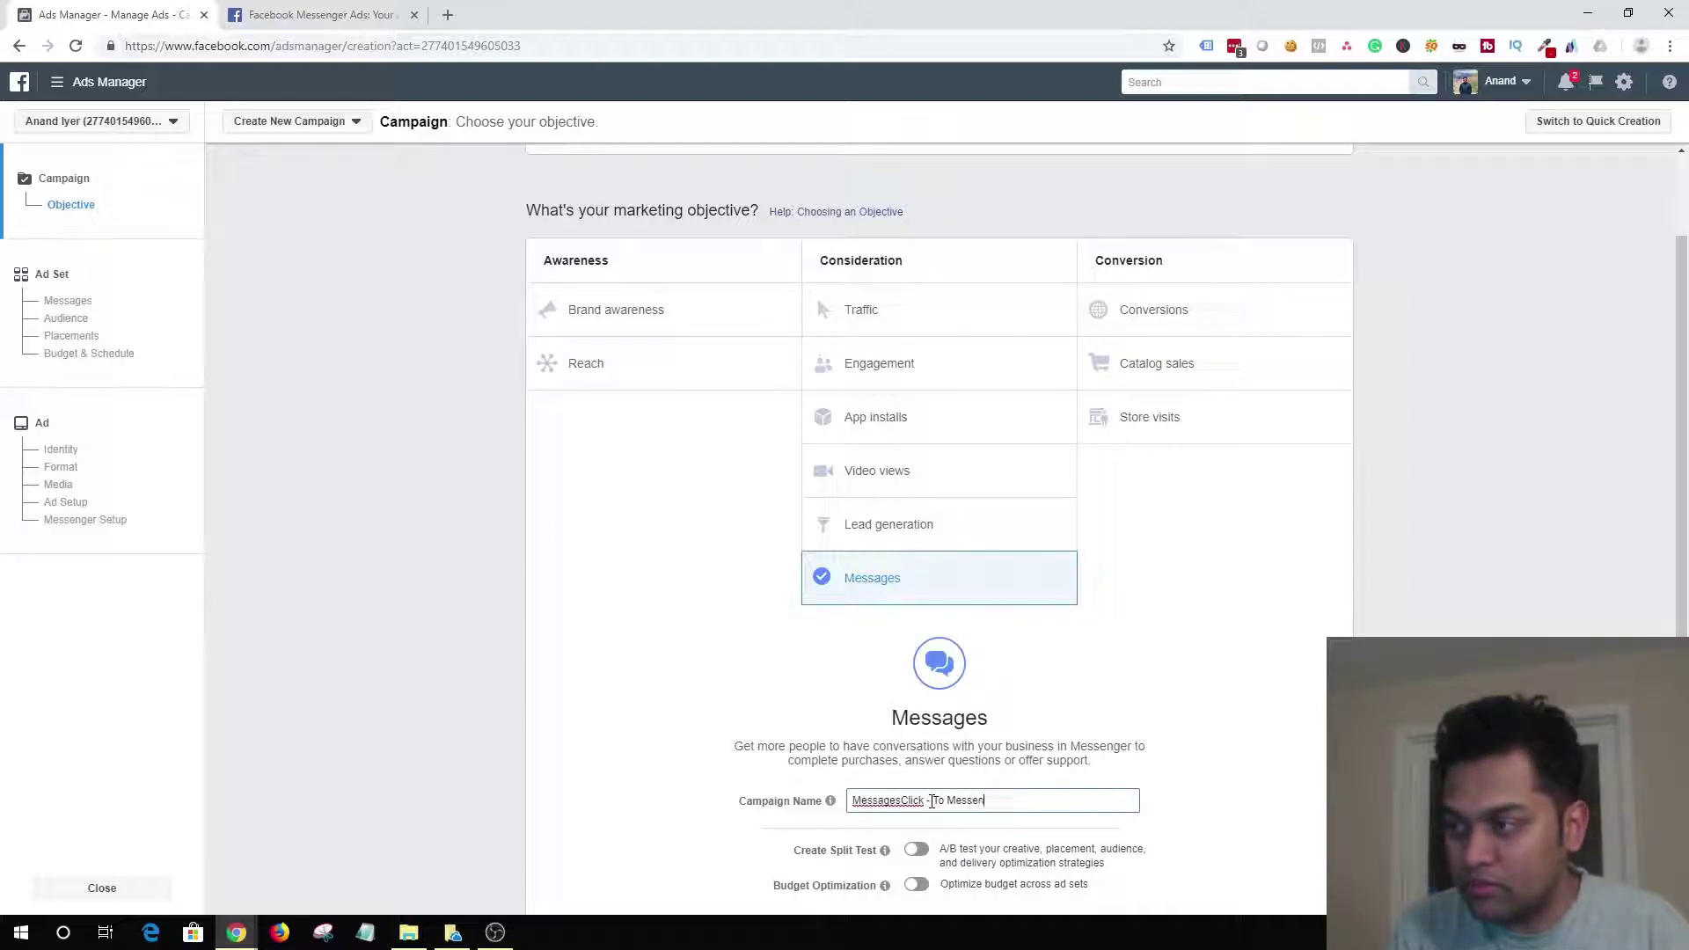
{"action": "left_click", "coordinate": [911, 800]}
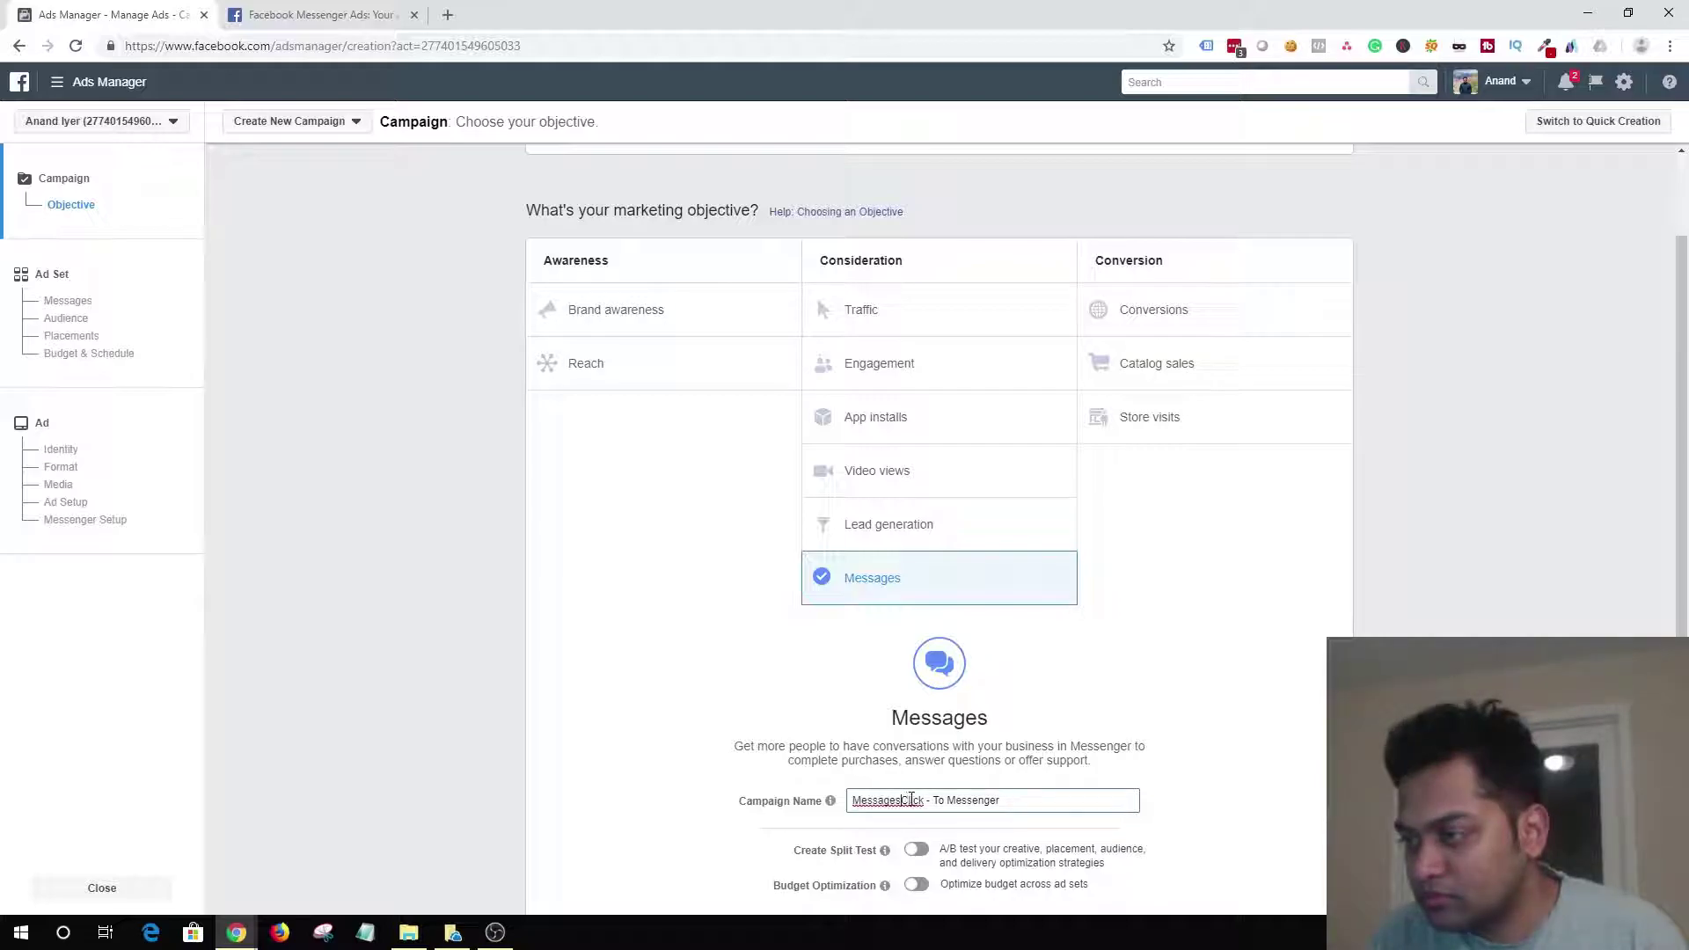
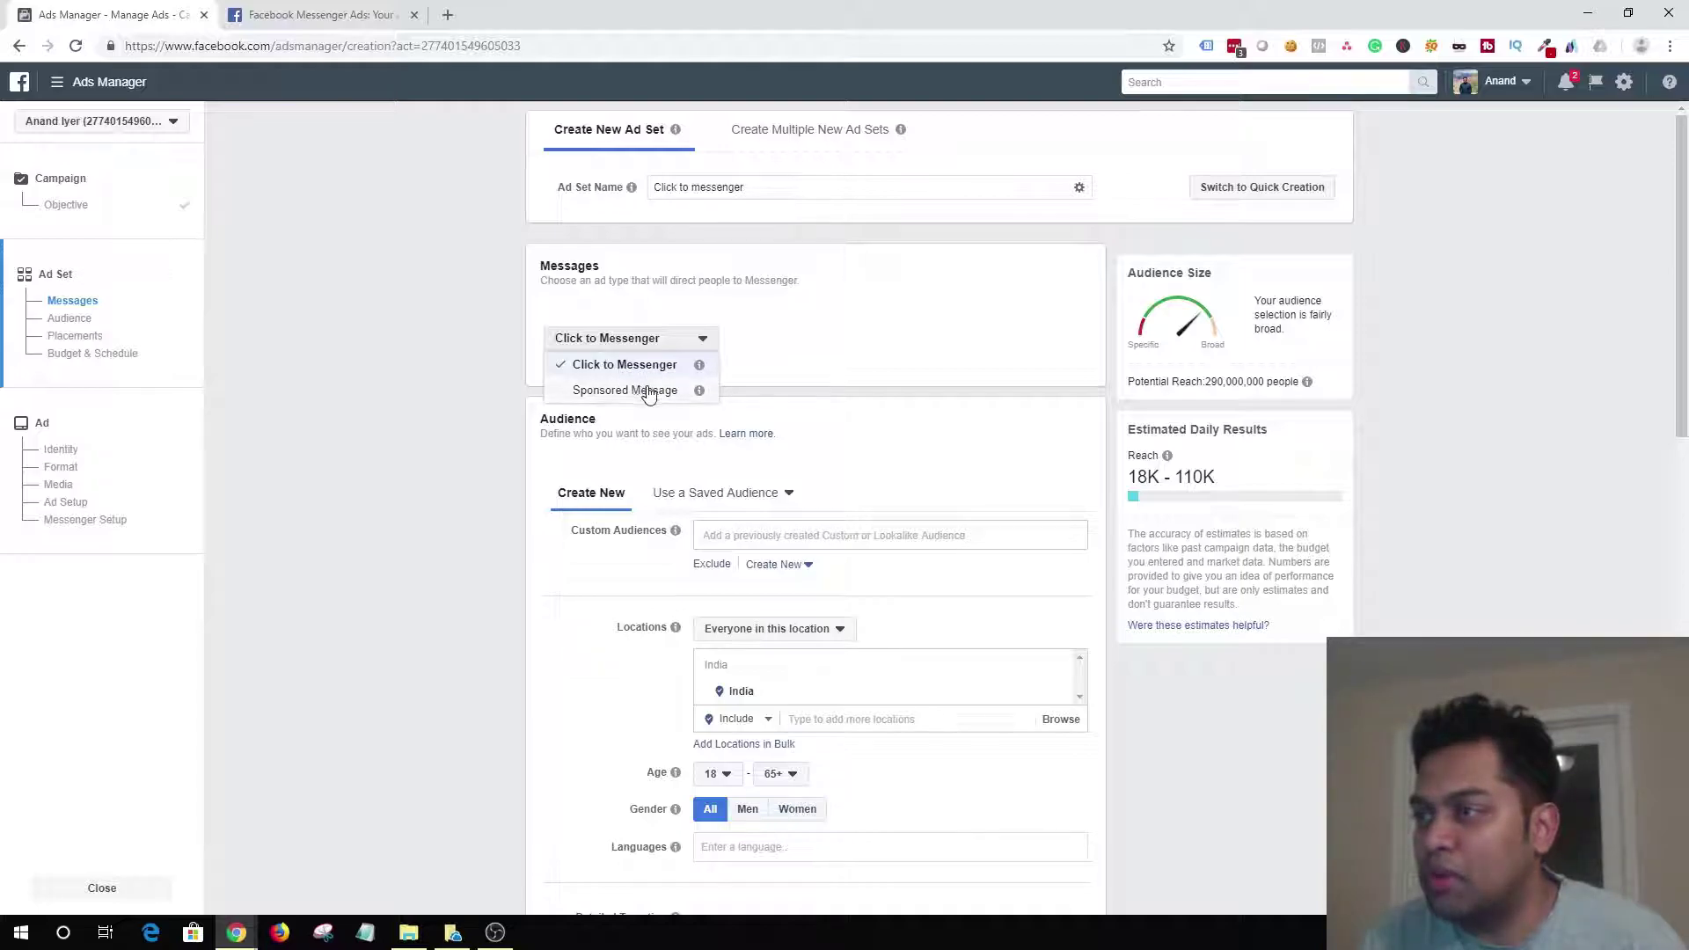
Step: Choose Click to Messenger as the ad set's message ad type
{"action": "mouse_move", "coordinate": [702, 396]}
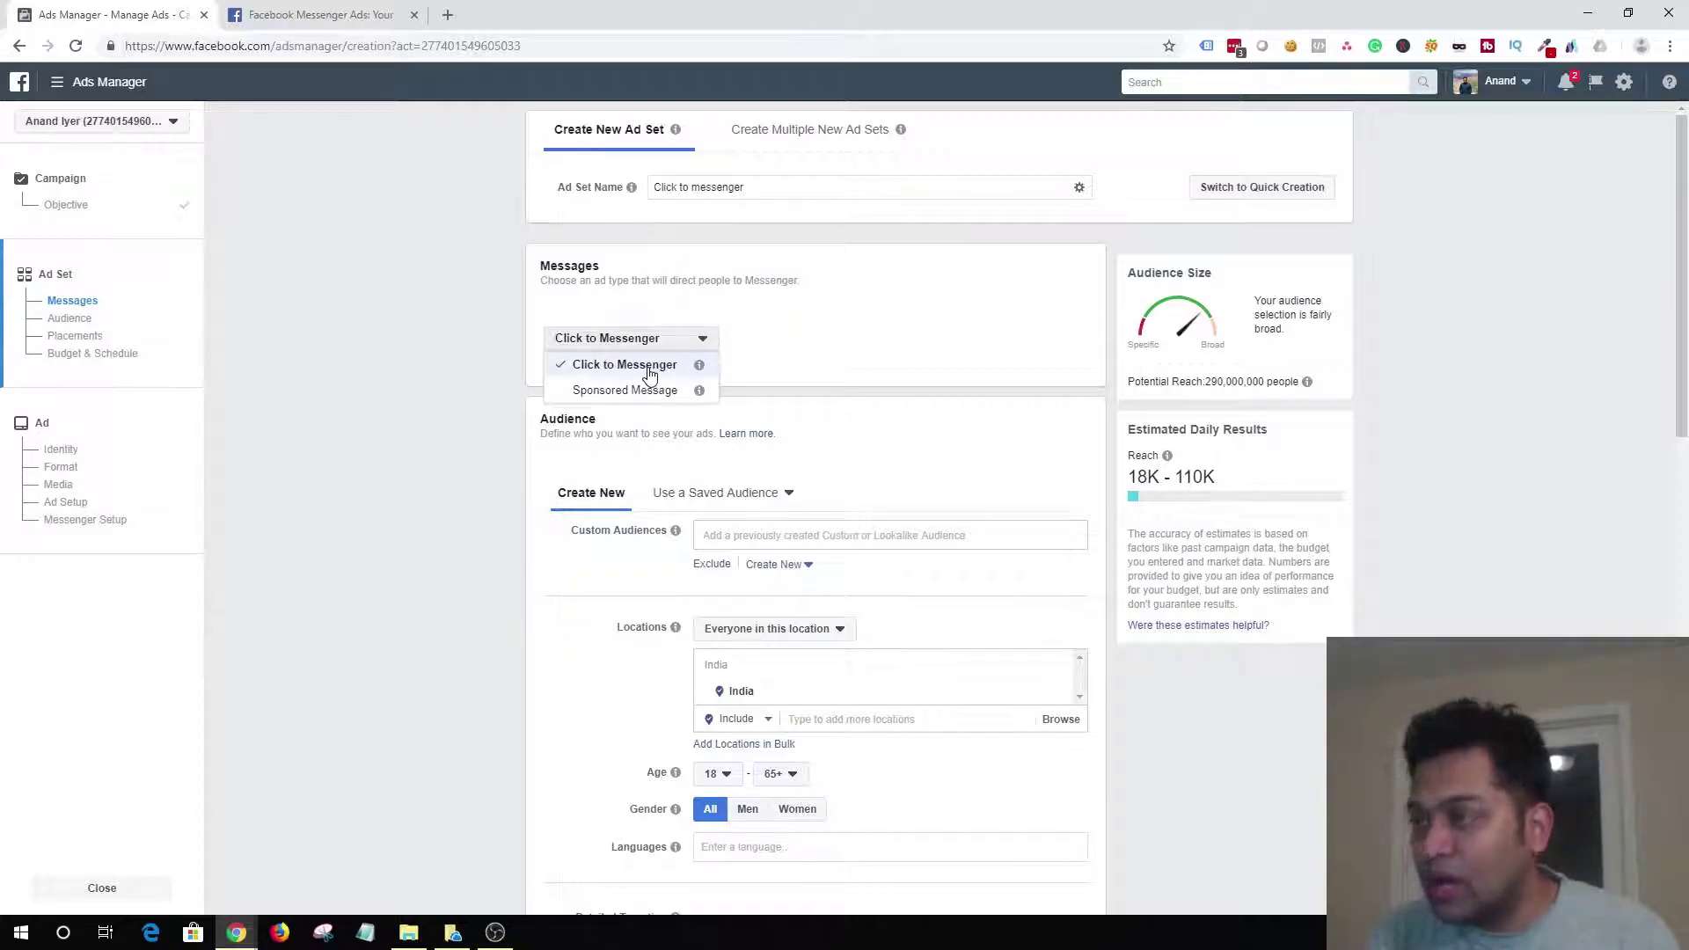
{"action": "left_click", "coordinate": [644, 368]}
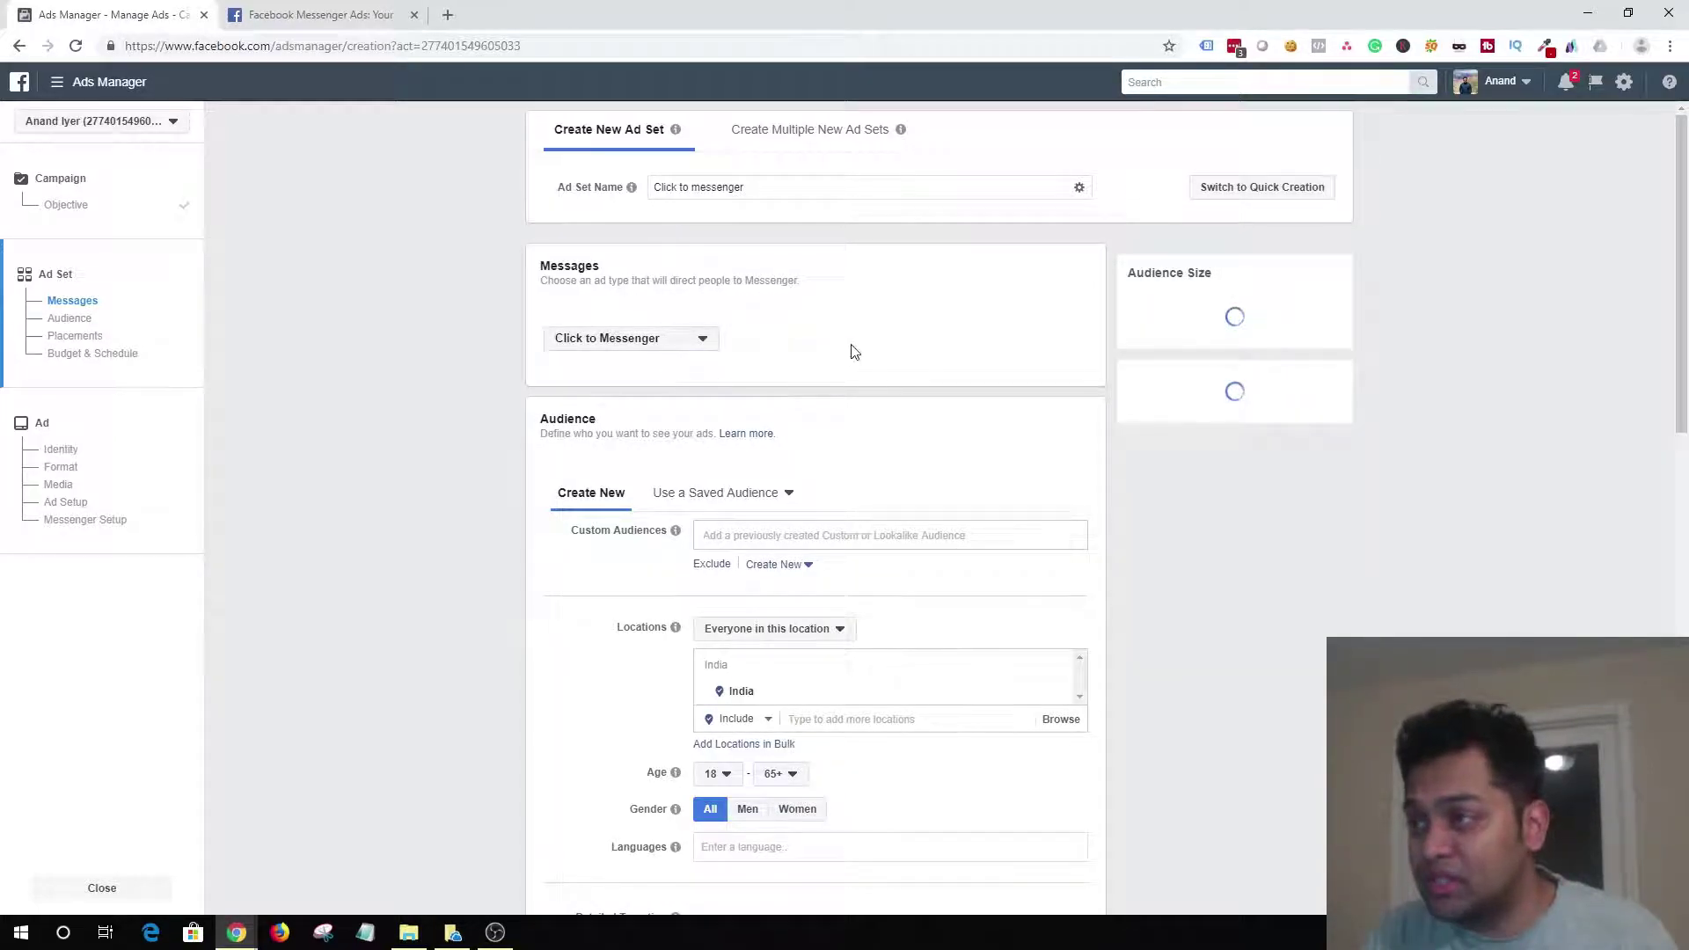
Step: Replace India with the United States as the audience location
{"action": "scroll", "coordinate": [1230, 523], "scroll_direction": "down", "scroll_amount": 1}
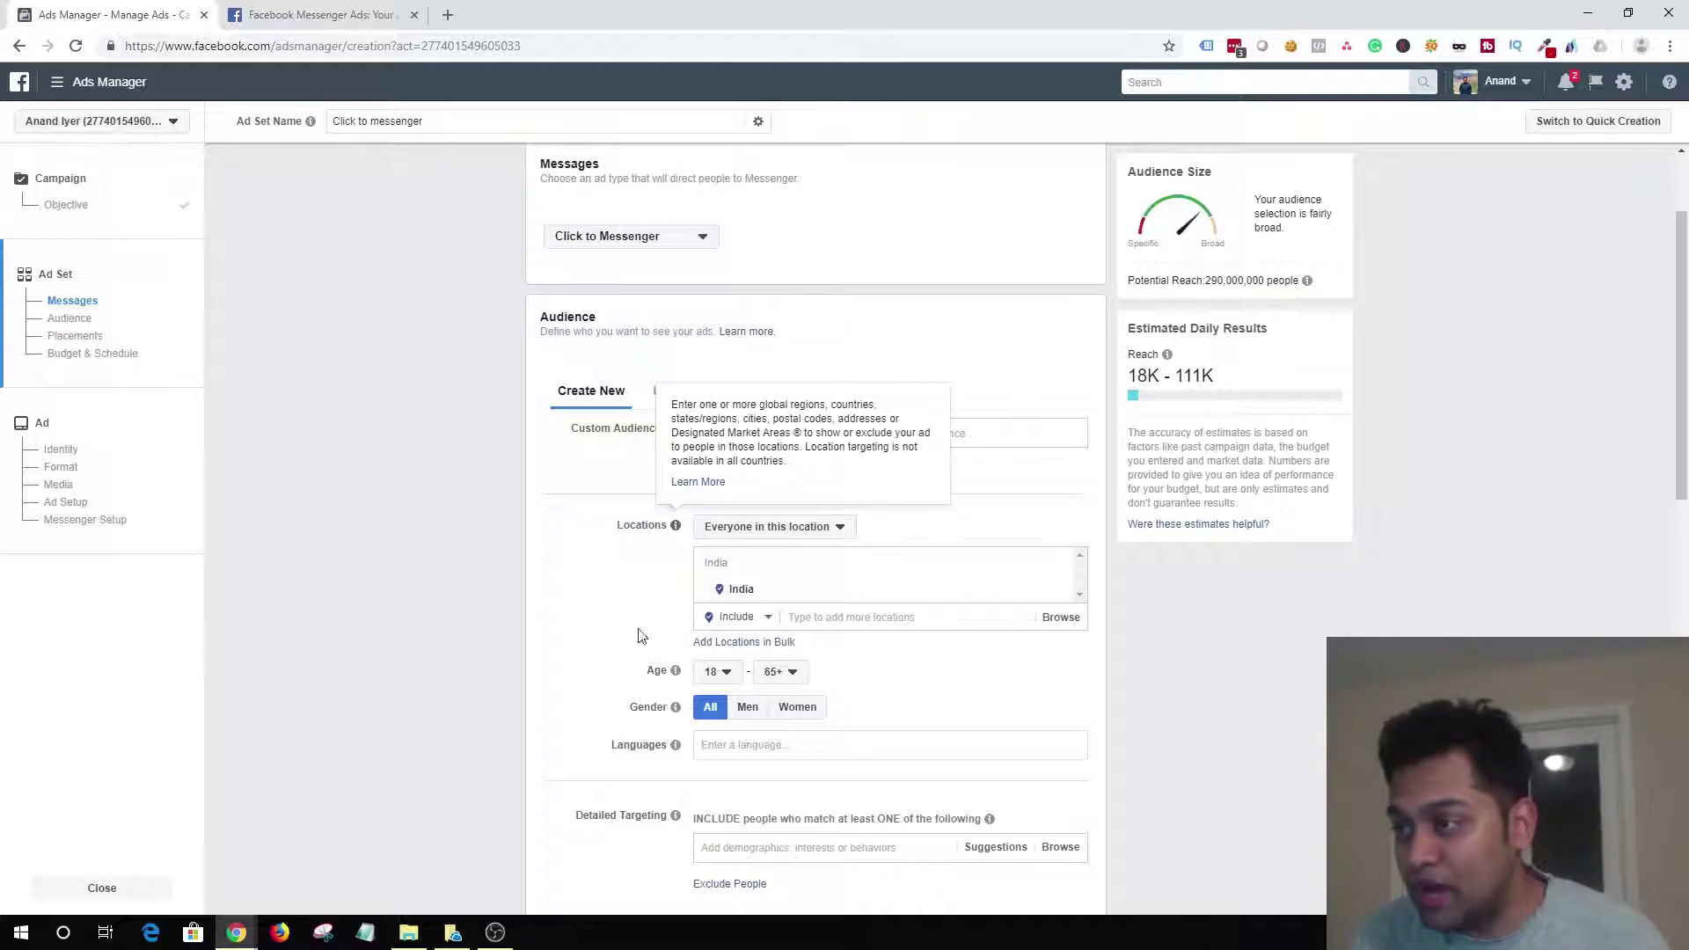
{"action": "left_click", "coordinate": [744, 857]}
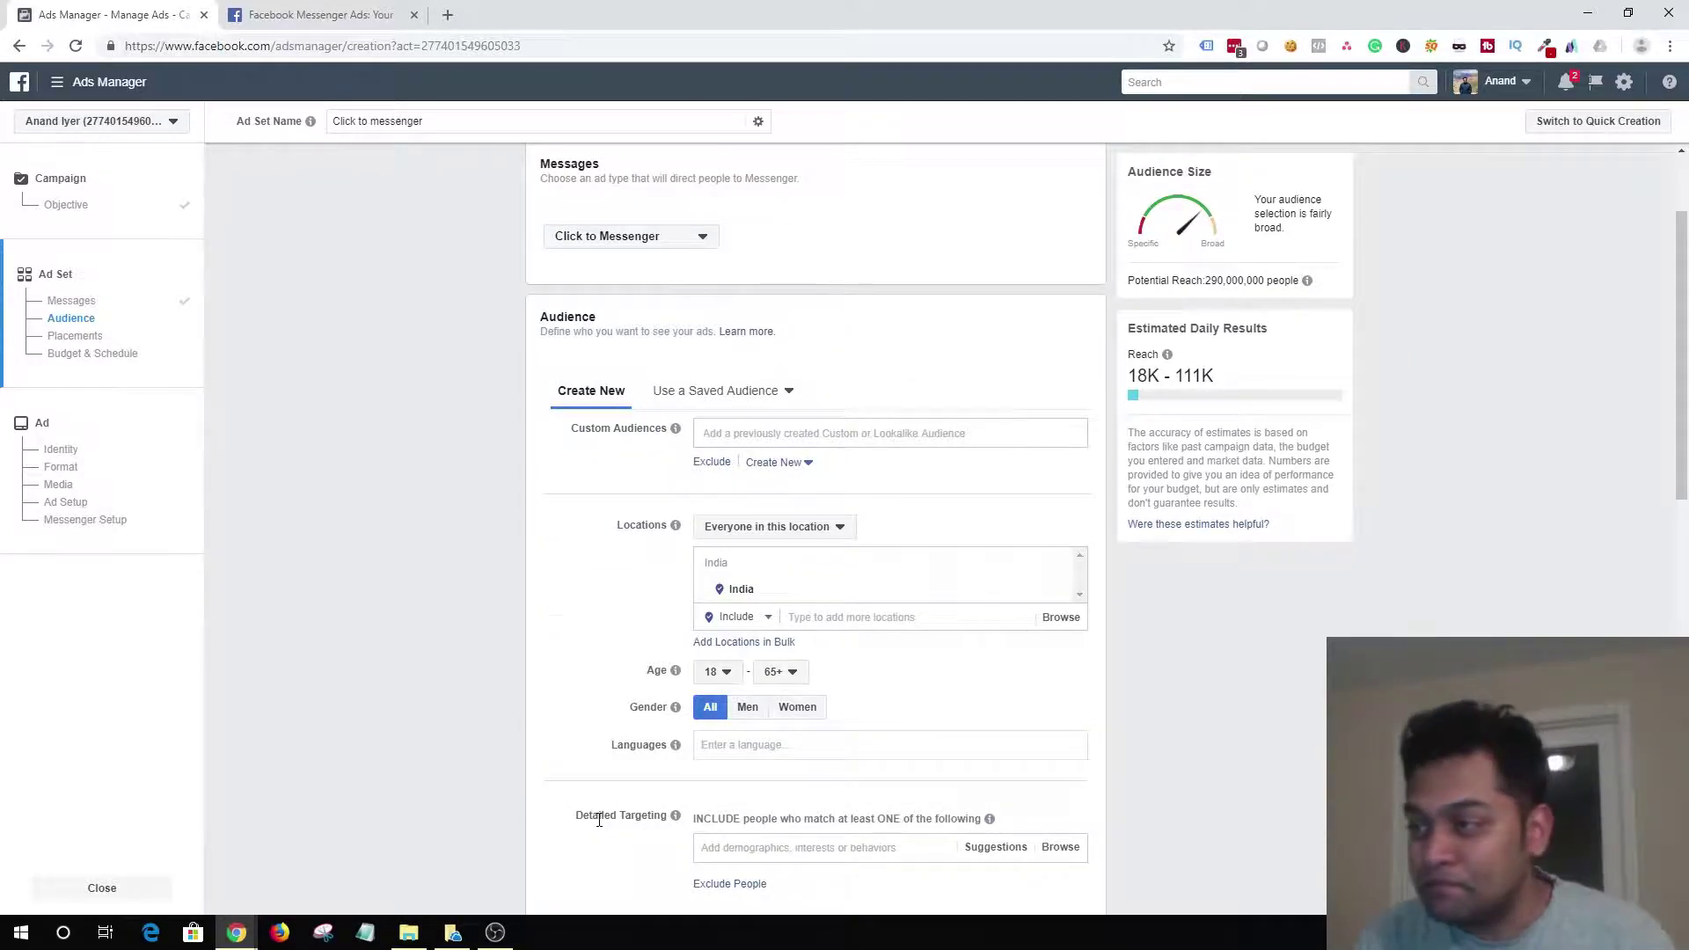
{"action": "scroll", "coordinate": [820, 430], "scroll_direction": "down", "scroll_amount": 5}
{"action": "scroll", "coordinate": [832, 352], "scroll_direction": "up", "scroll_amount": 5}
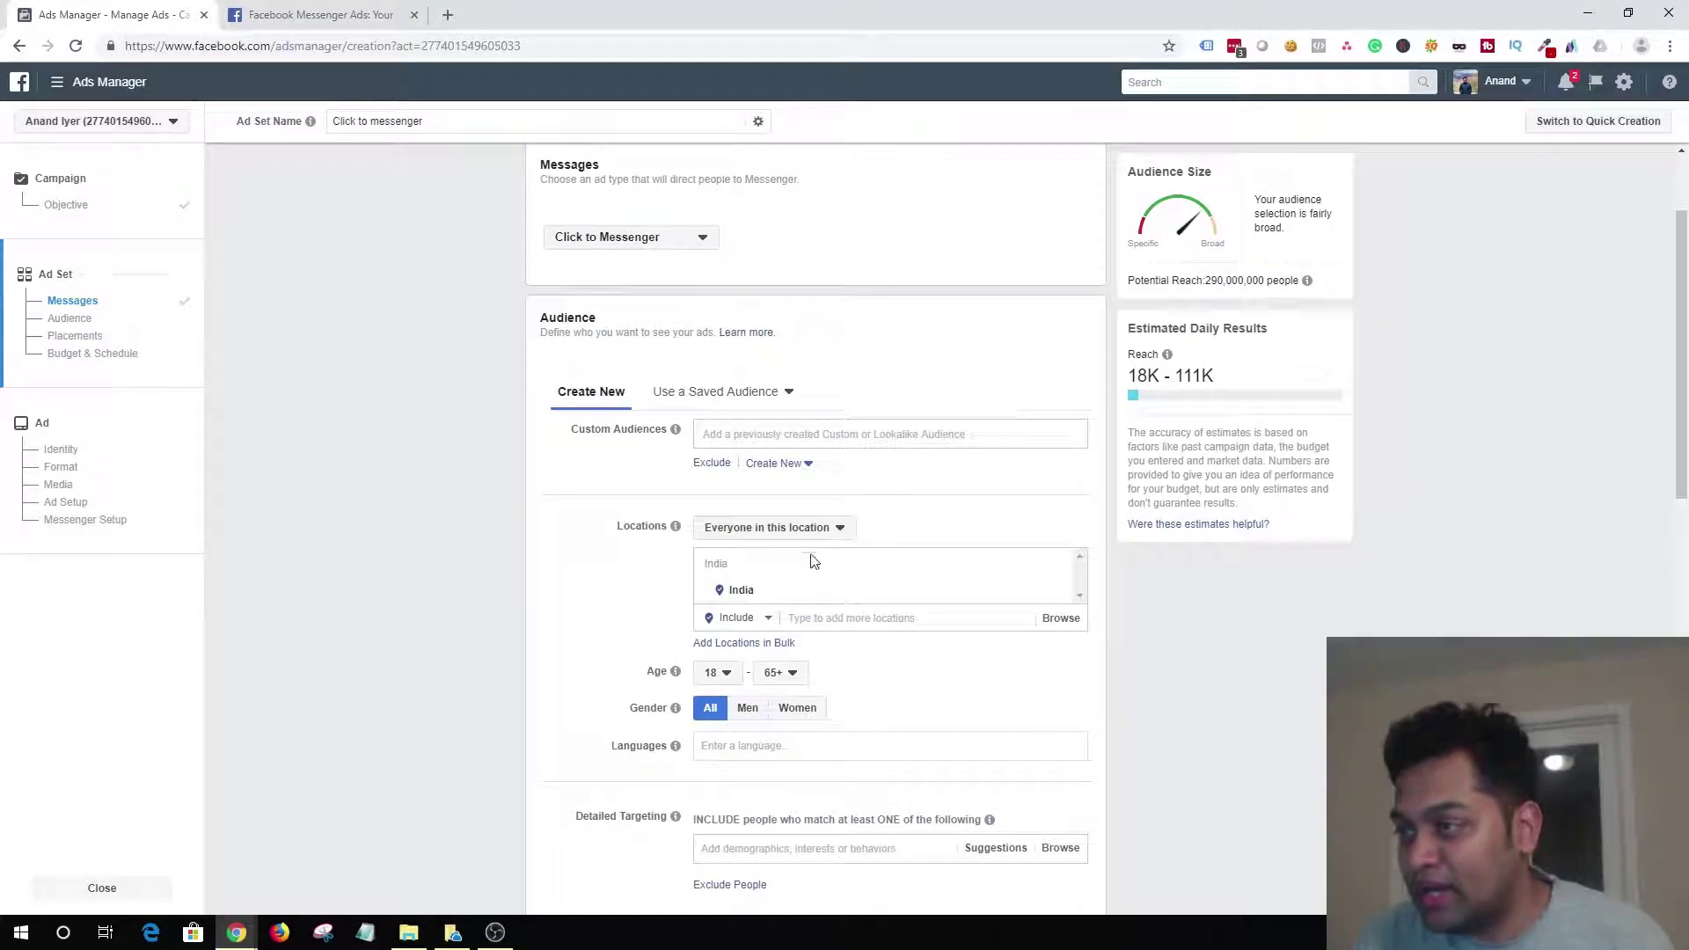
{"action": "left_click", "coordinate": [1057, 564]}
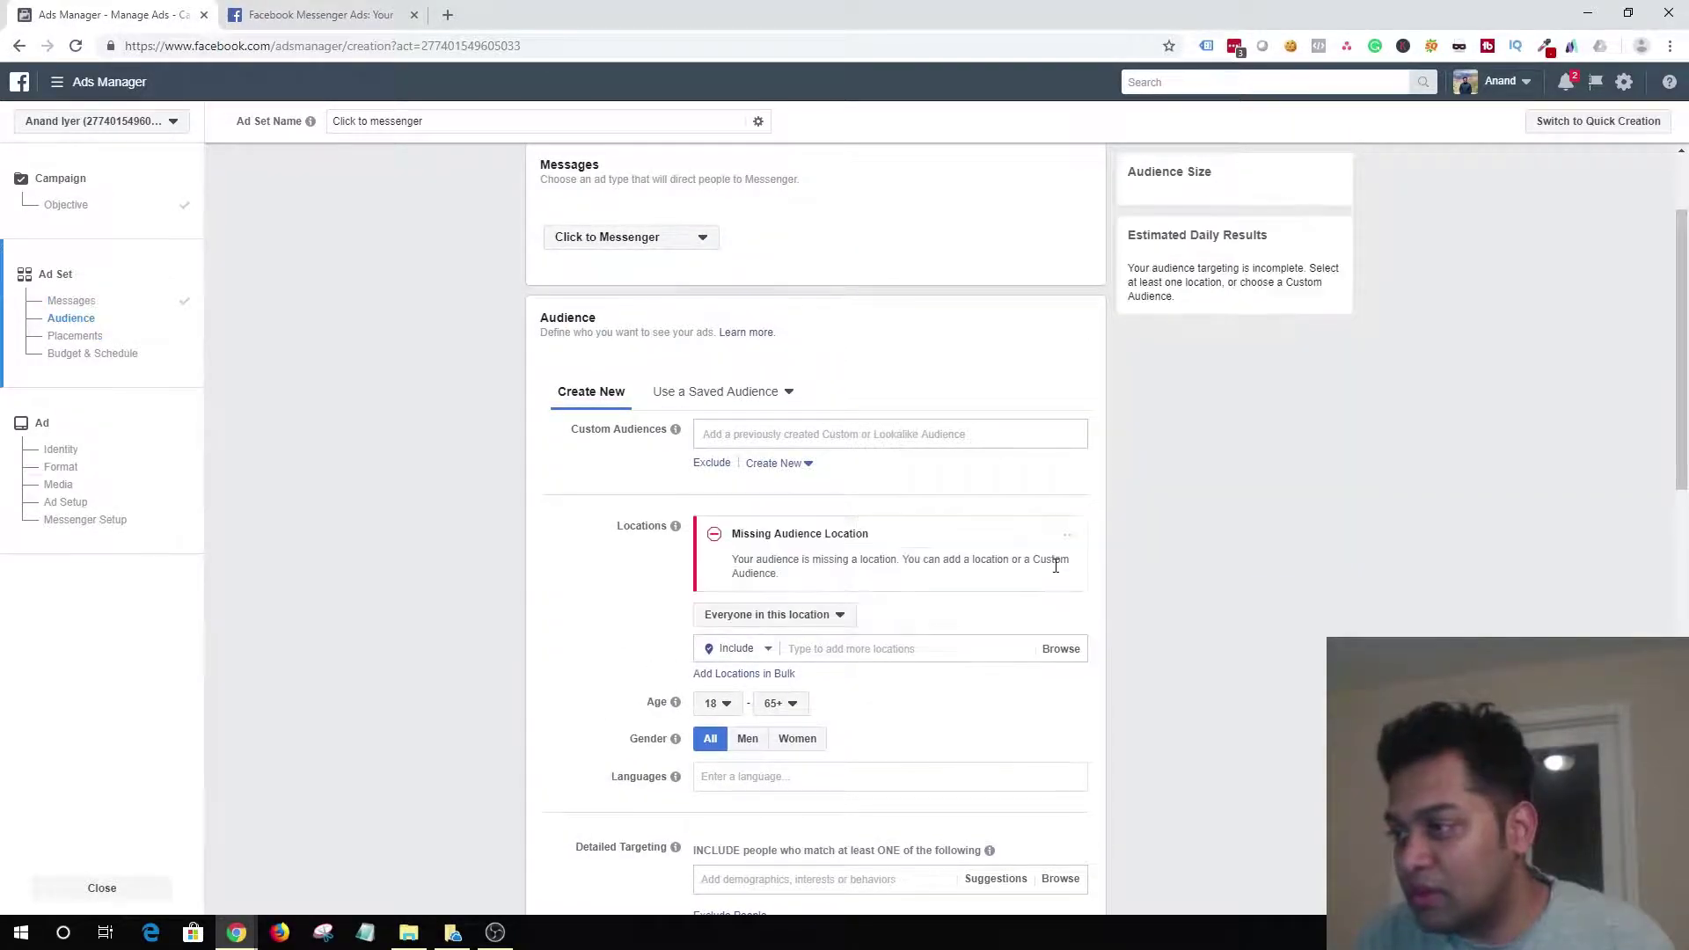
{"action": "left_click", "coordinate": [848, 649]}
{"action": "type", "text": "united"}
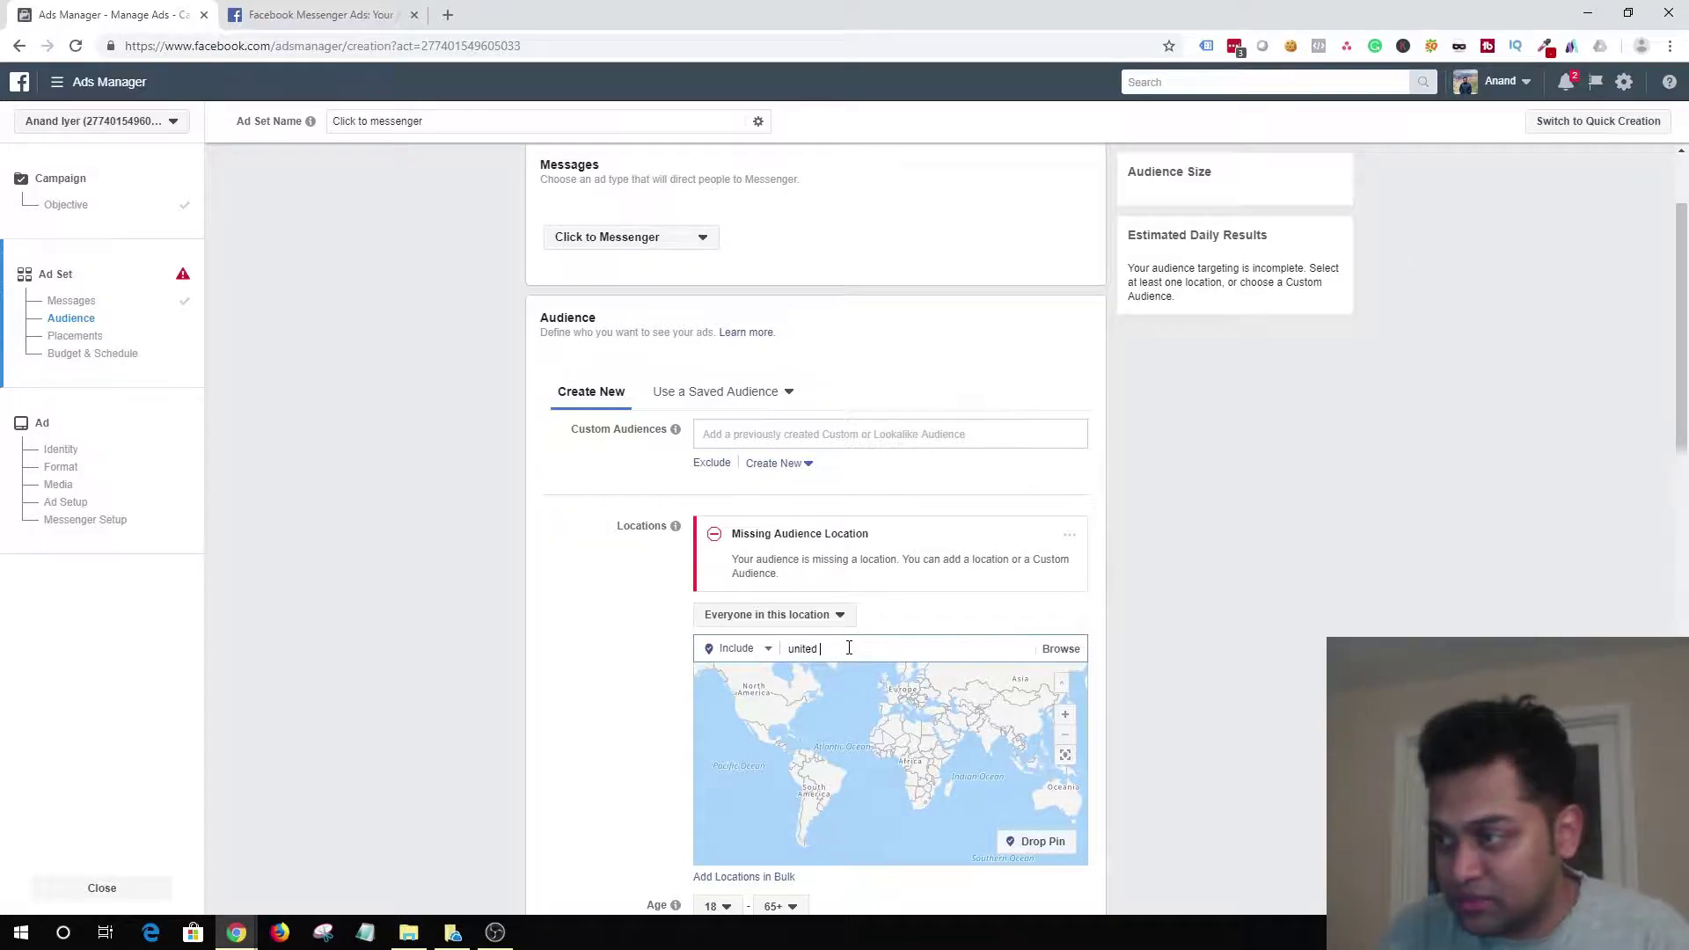
{"action": "type", "text": " state"}
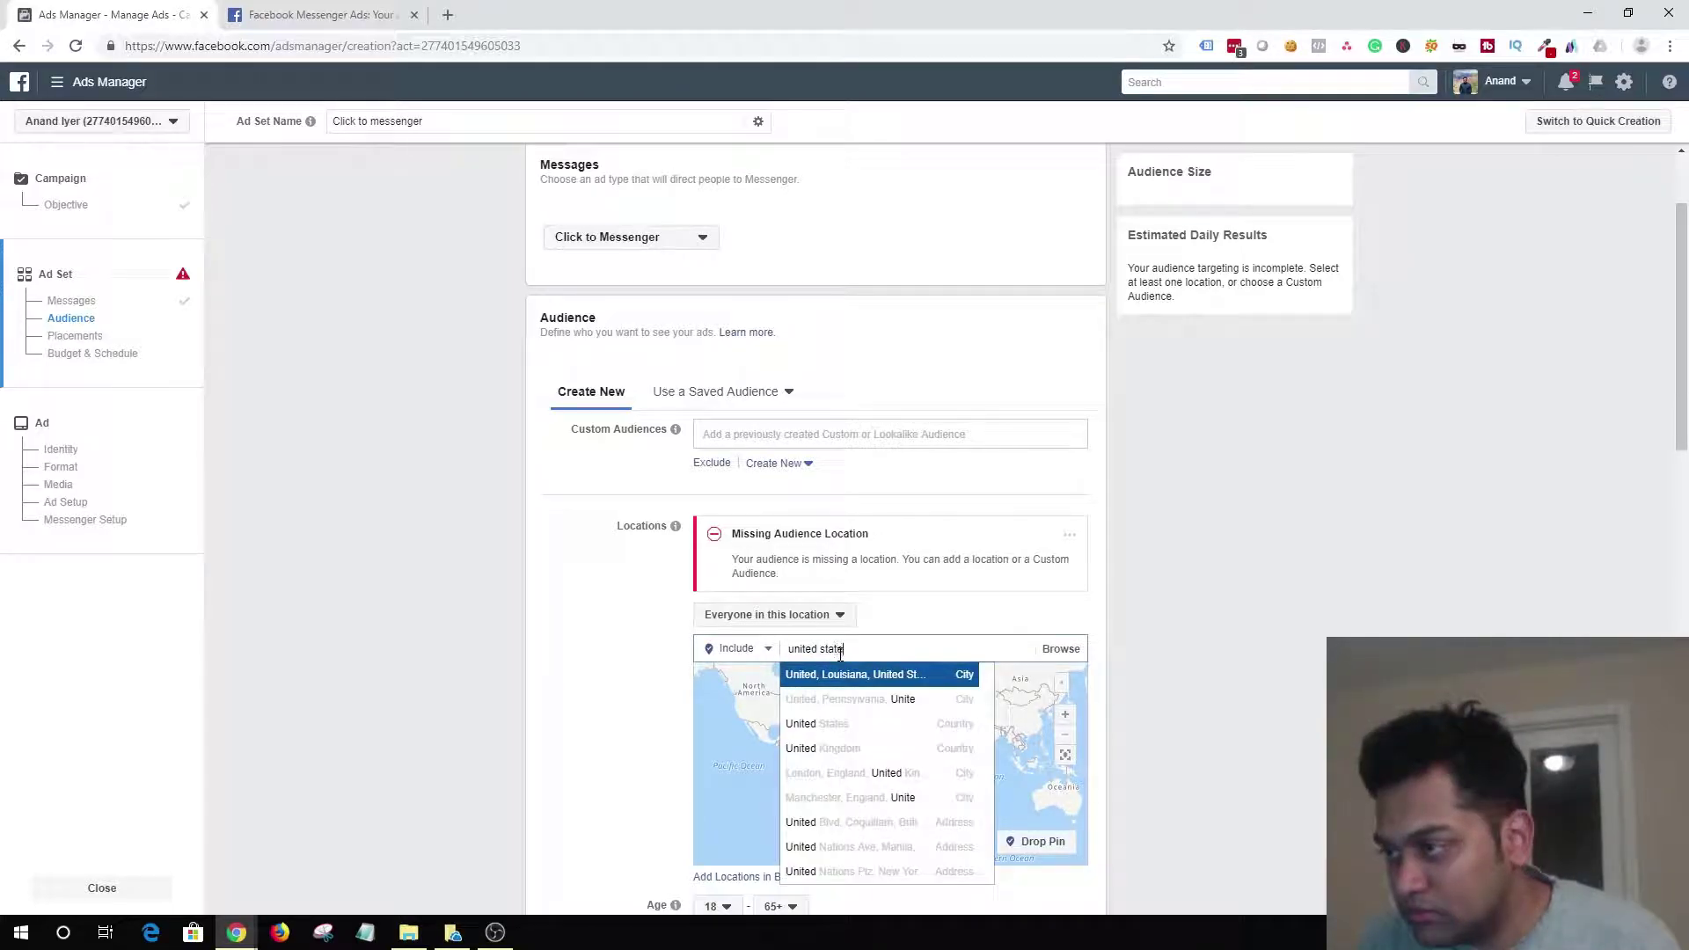
{"action": "left_click", "coordinate": [877, 680]}
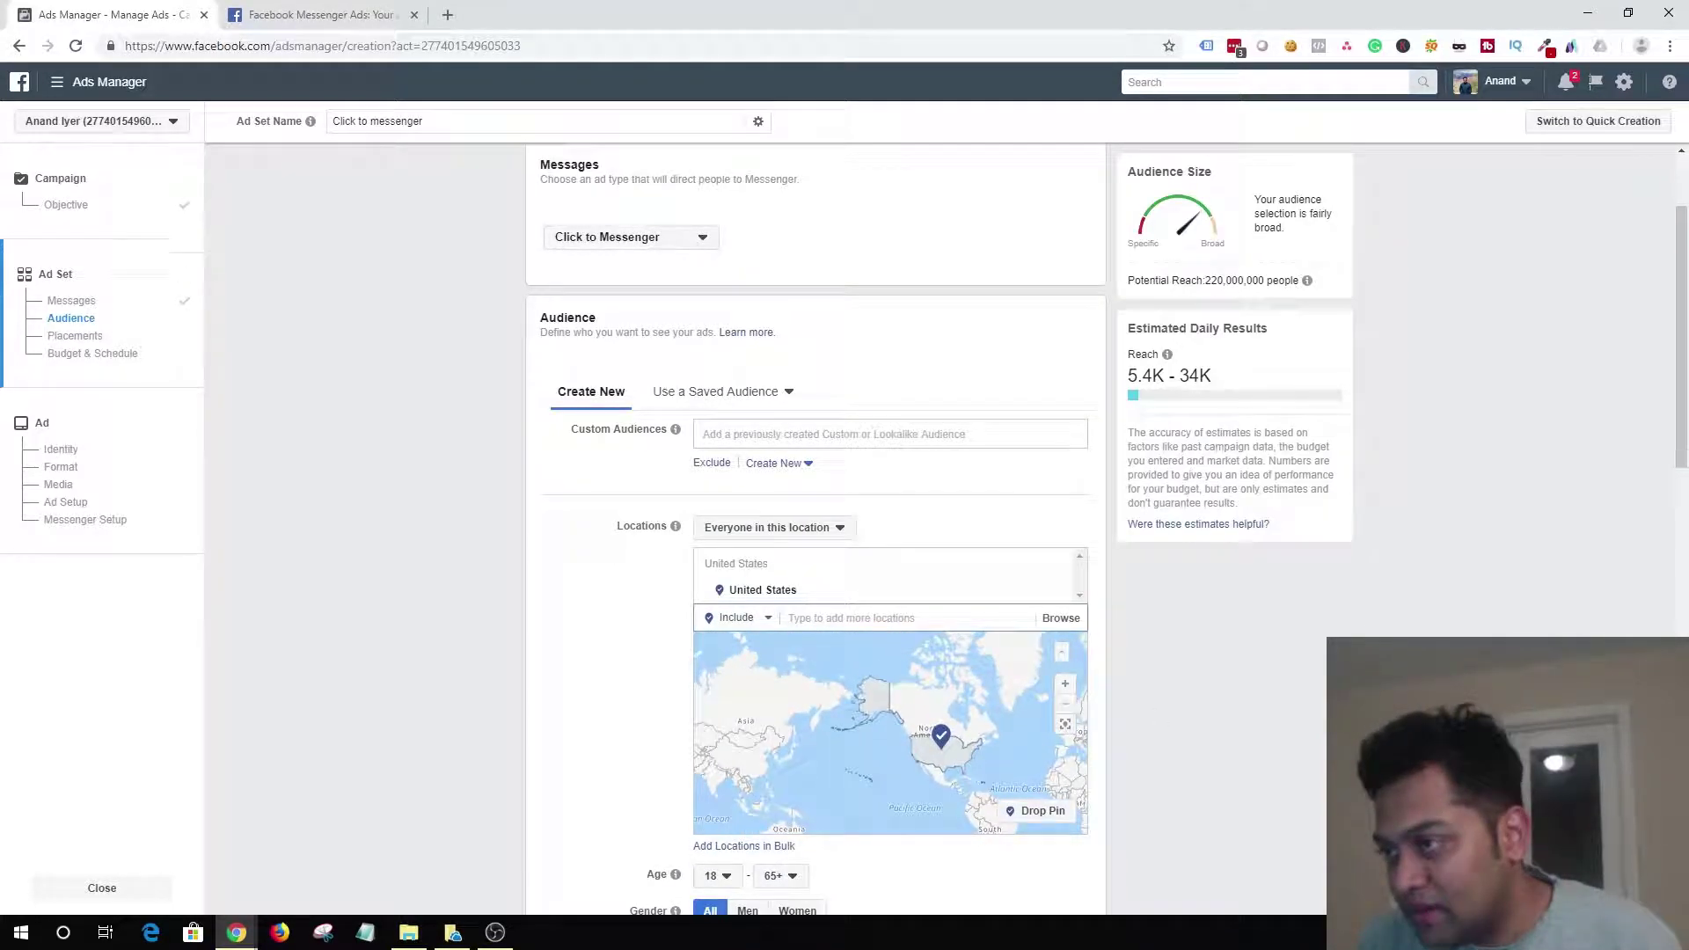
Step: Add the Digital marketing interest to the audience's detailed targeting
{"action": "scroll", "coordinate": [871, 686], "scroll_direction": "down", "scroll_amount": 5}
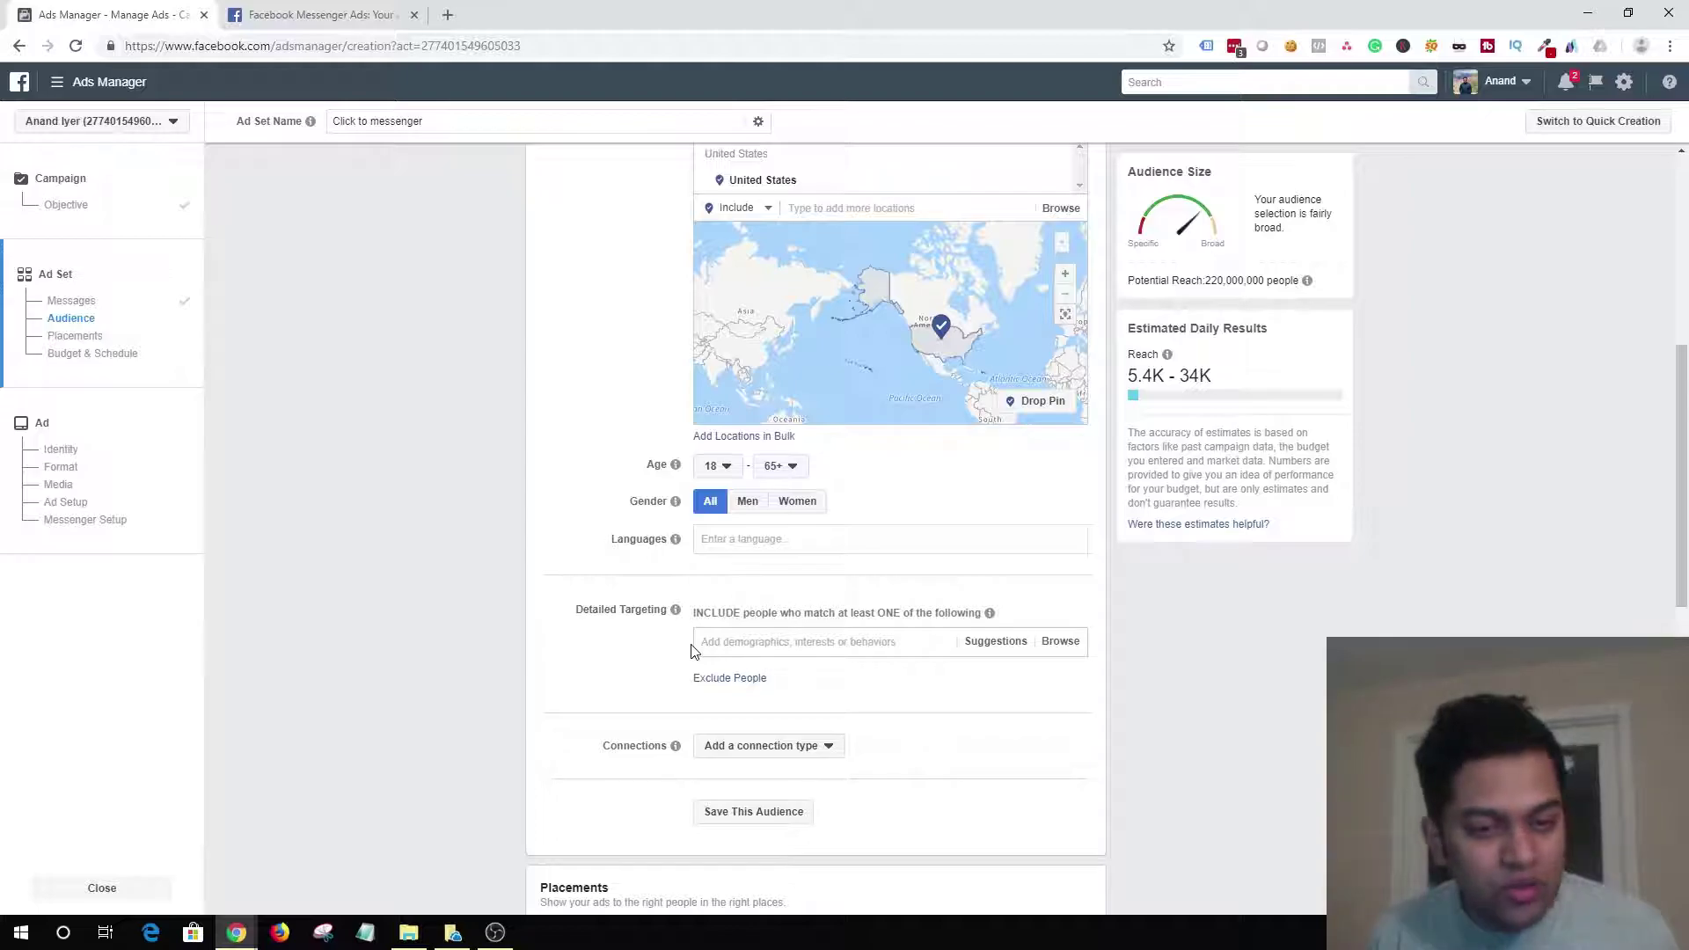
{"action": "left_click", "coordinate": [834, 640]}
{"action": "type", "text": "digital"}
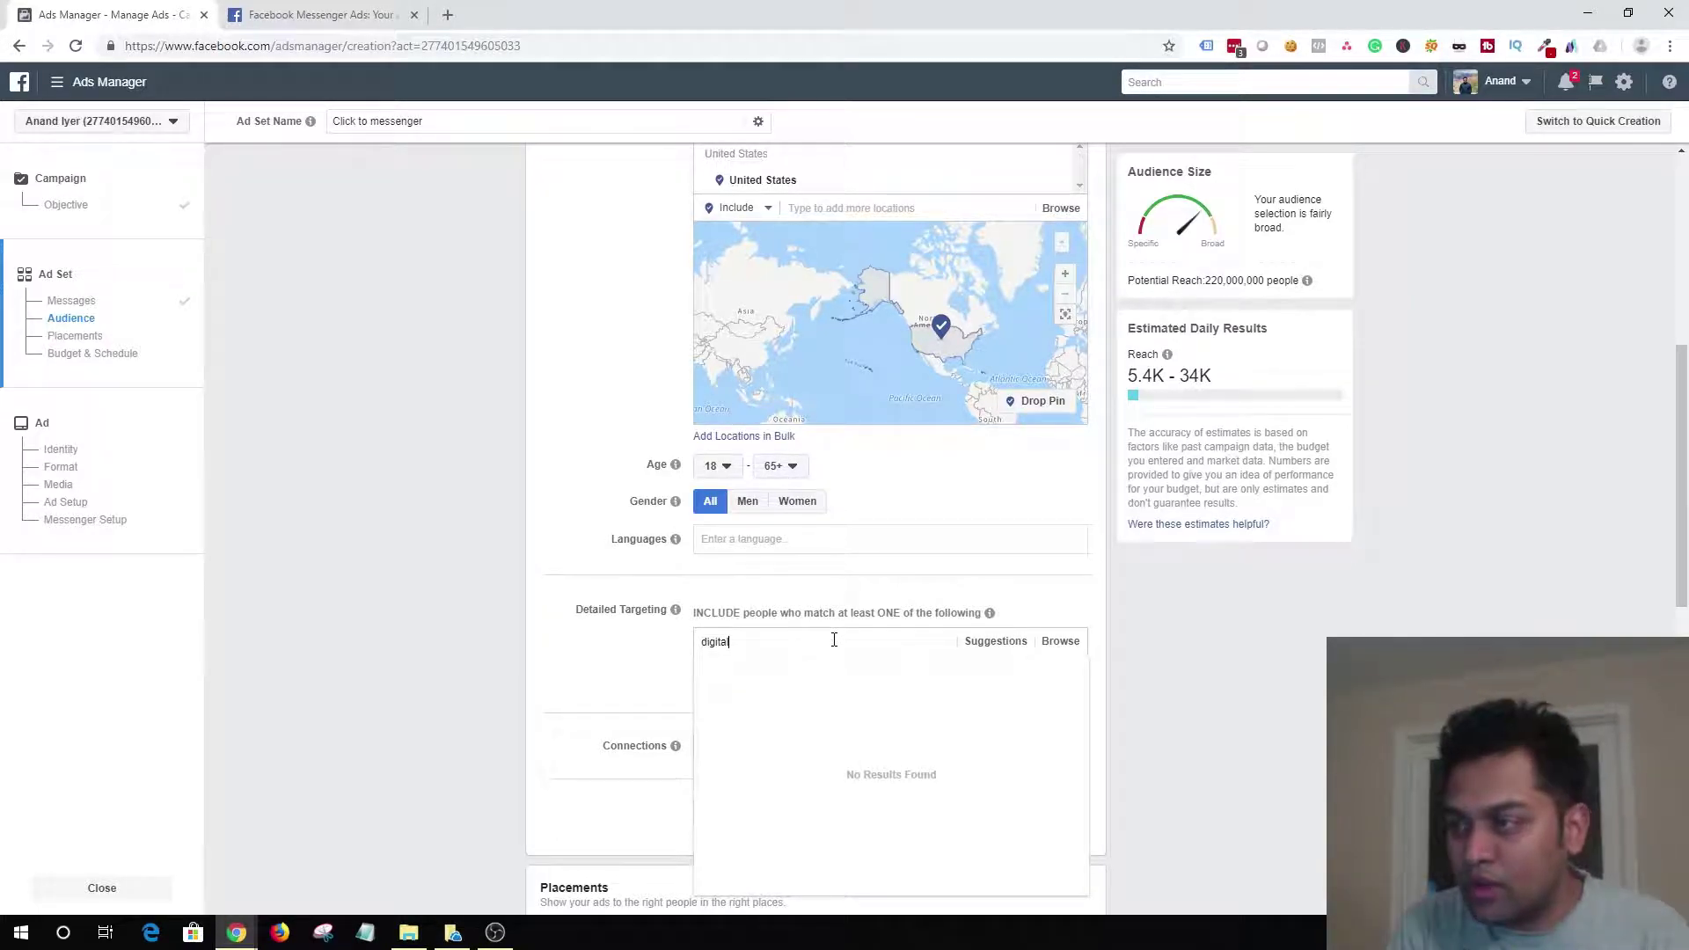
{"action": "type", "text": " marketing"}
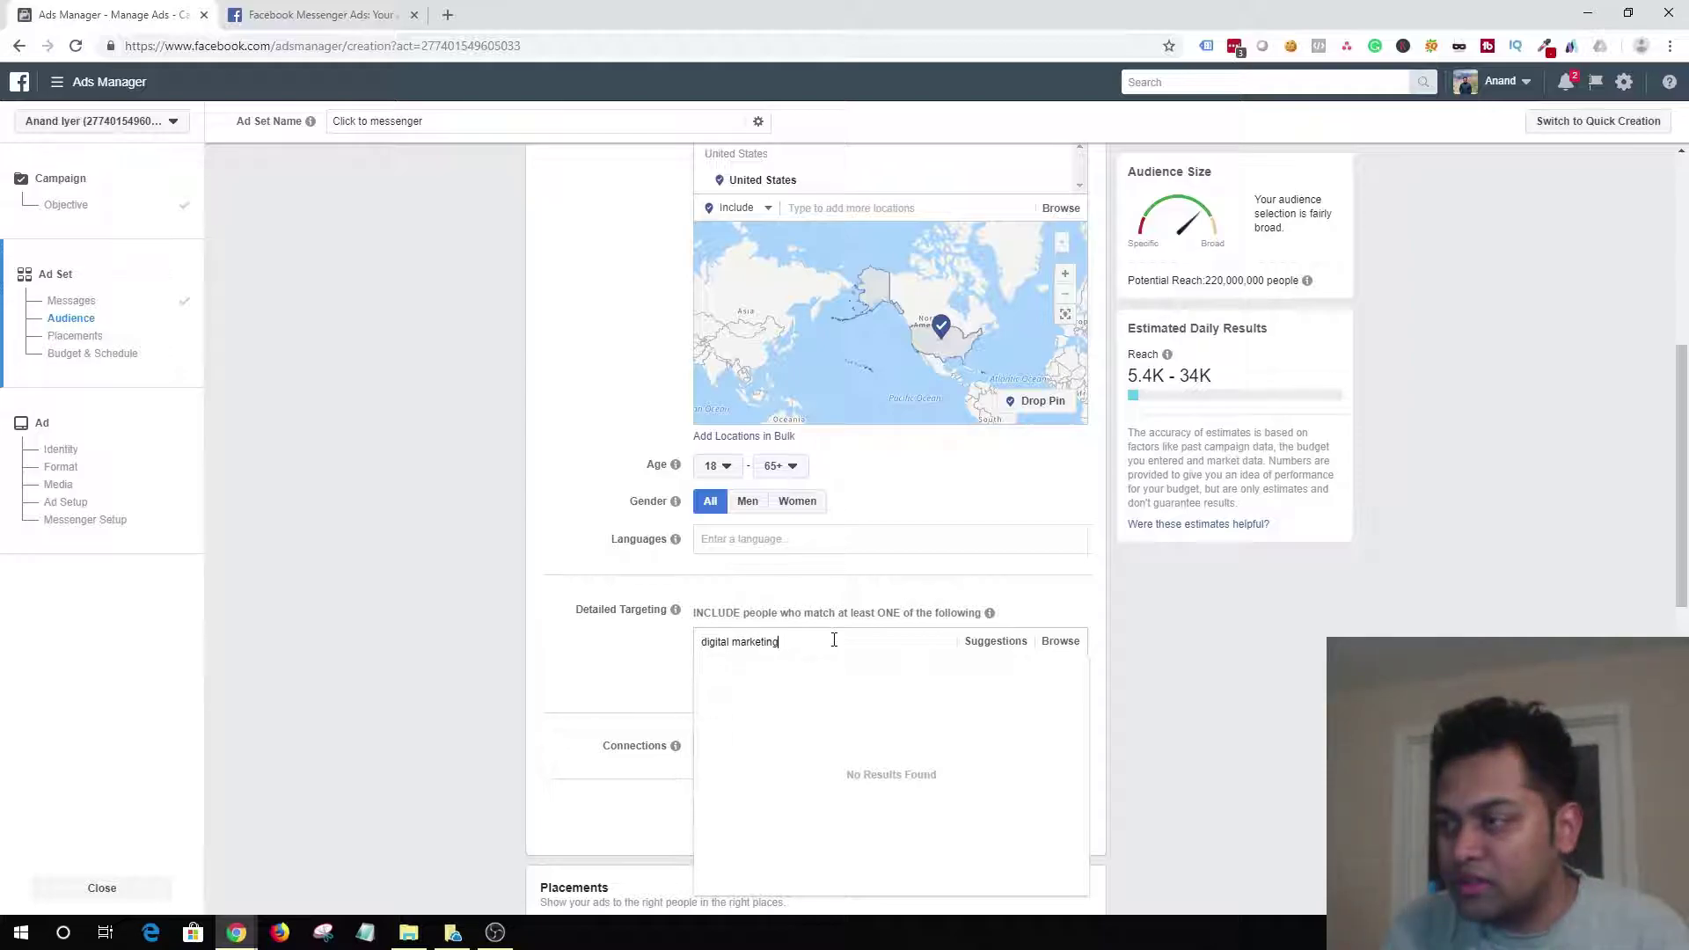
{"action": "left_click", "coordinate": [797, 673]}
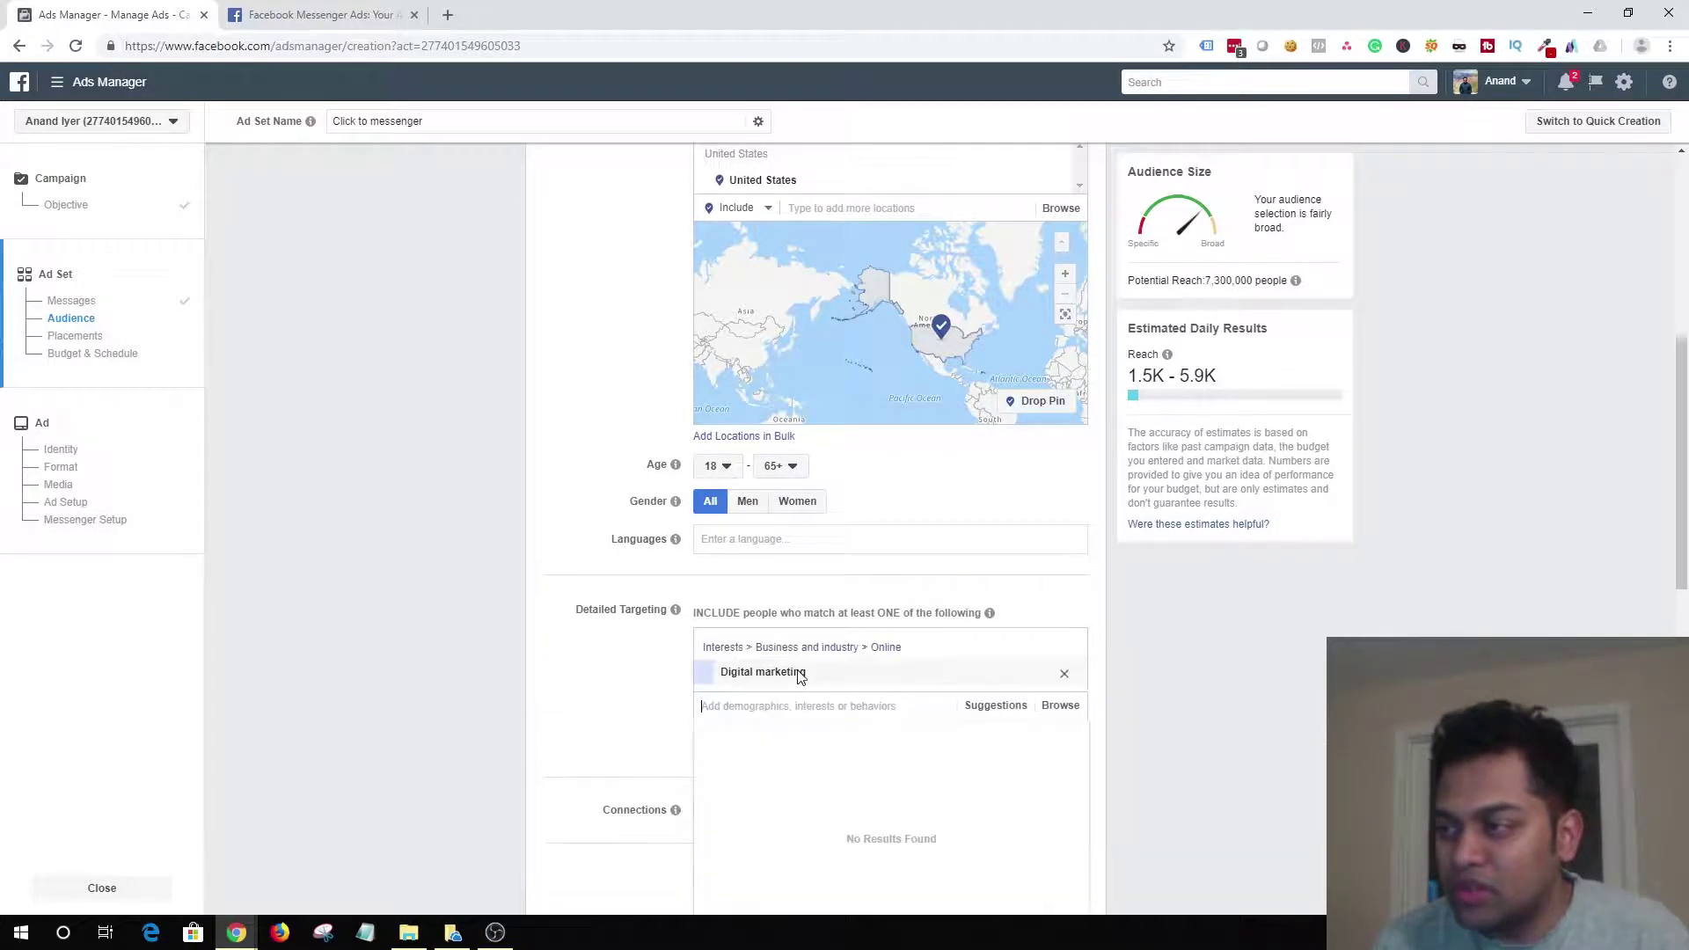
Step: Add the suggested targeting options Online advertising, Social media marketing, Digital Marketing Strategist, Digital strategy manager and Online-Marketing
{"action": "left_click", "coordinate": [990, 705]}
{"action": "left_click", "coordinate": [774, 737]}
{"action": "left_click", "coordinate": [783, 761]}
{"action": "left_click", "coordinate": [779, 785]}
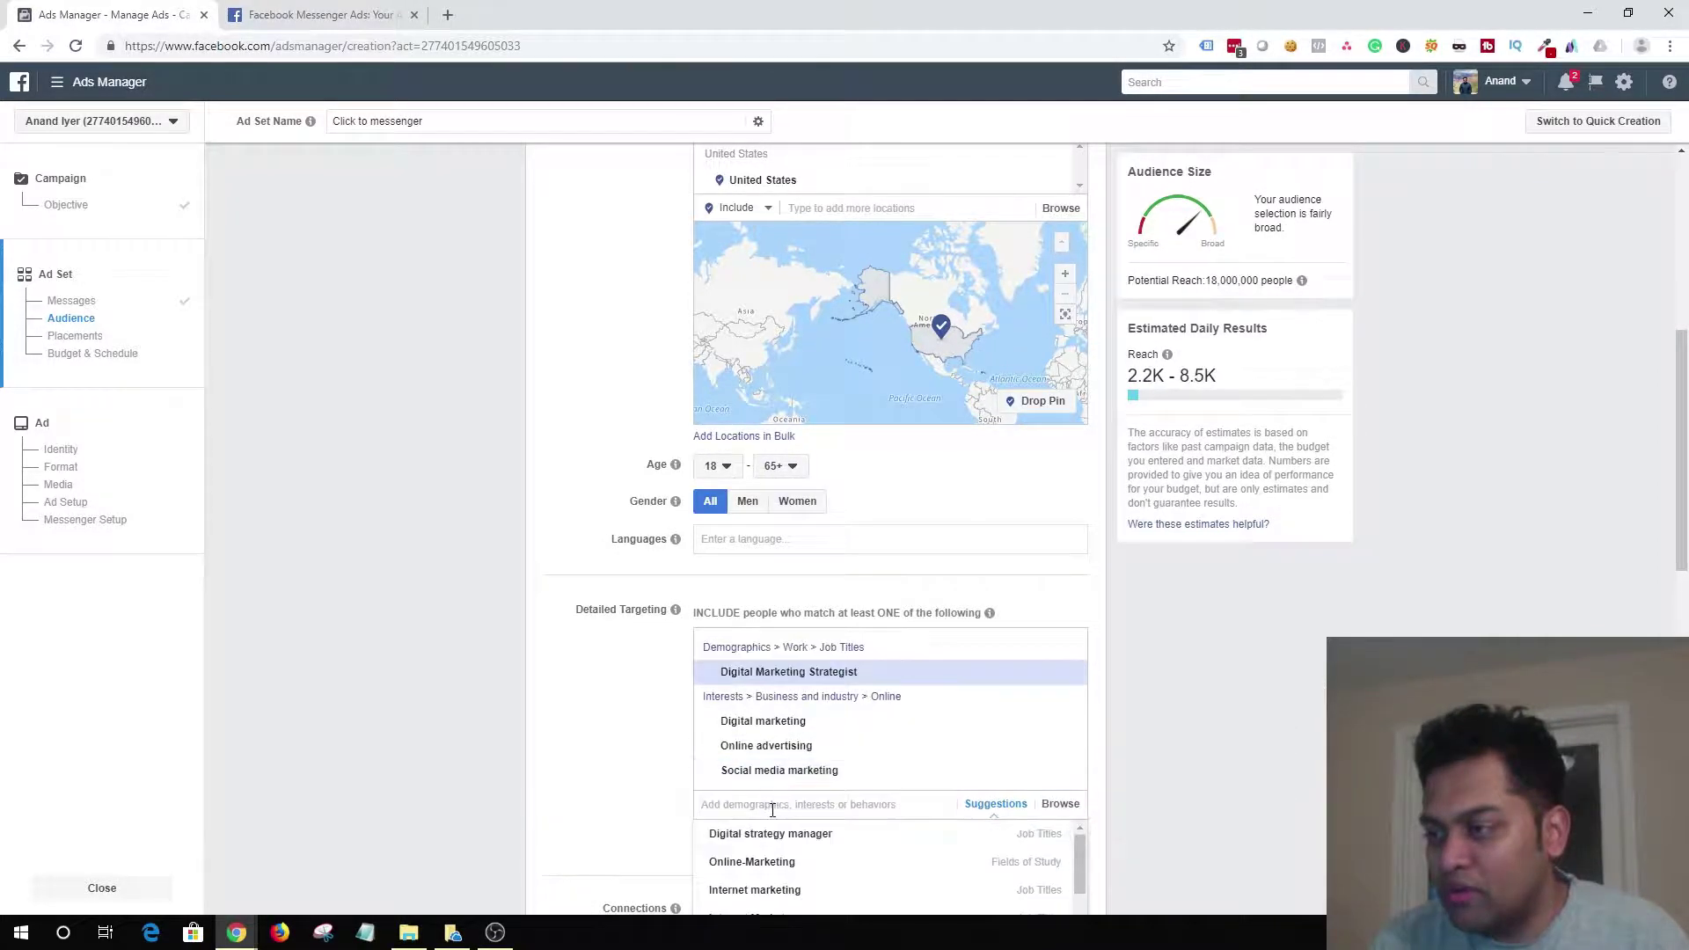
{"action": "left_click", "coordinate": [774, 835]}
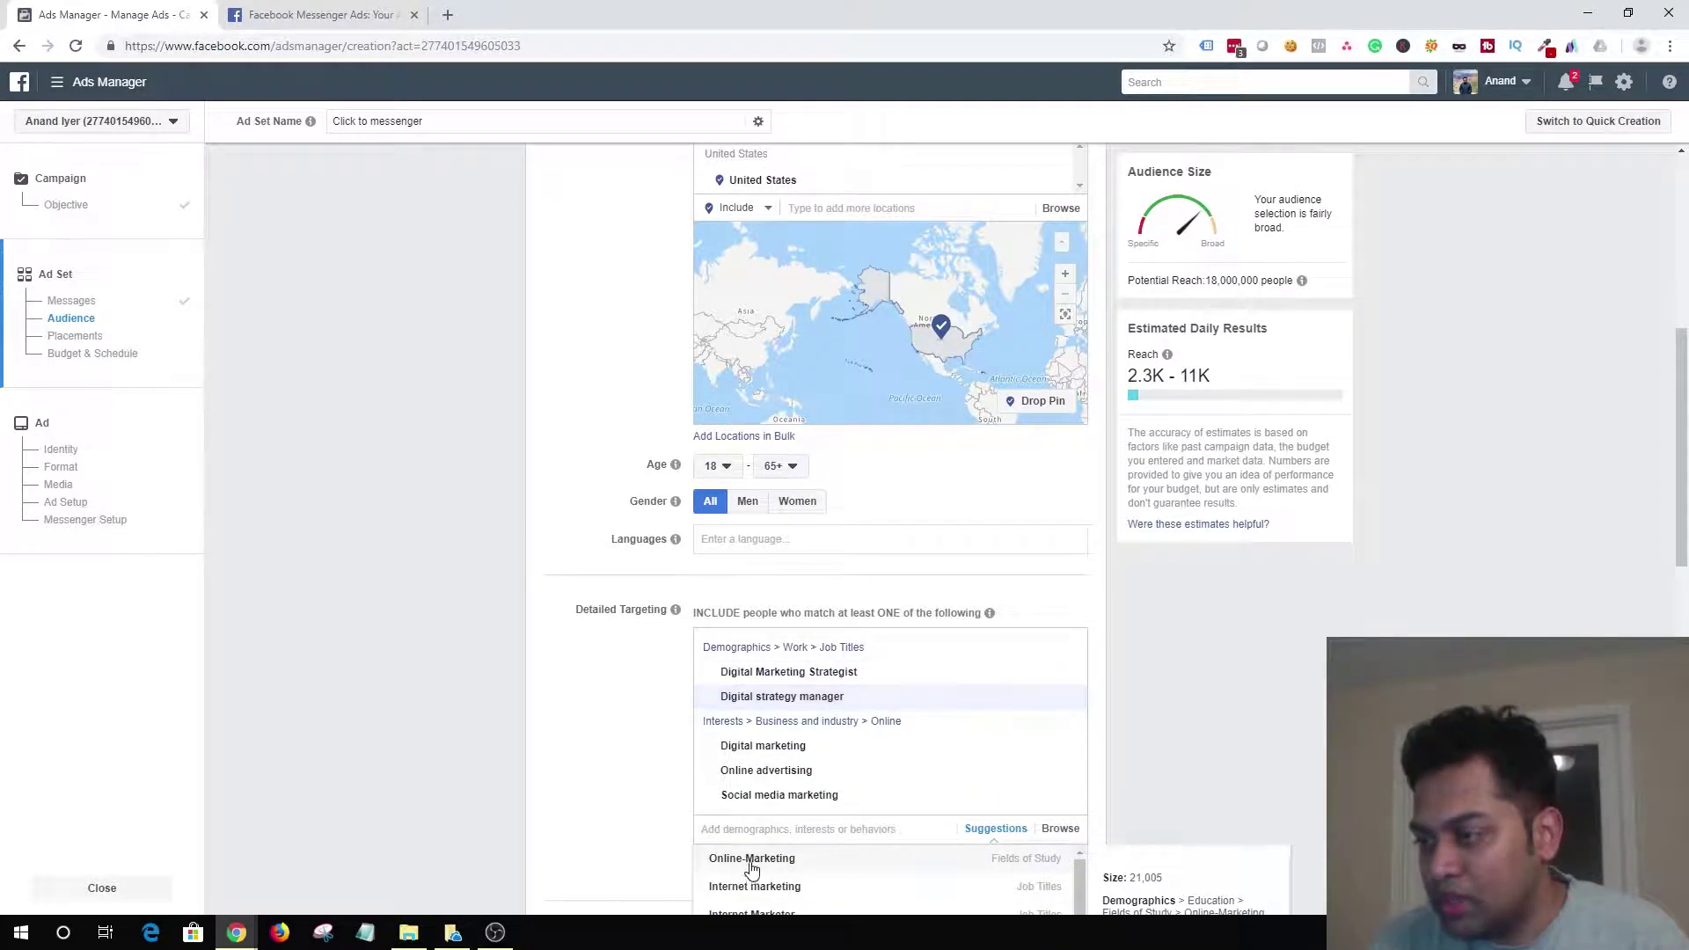
{"action": "left_click", "coordinate": [754, 860]}
{"action": "scroll", "coordinate": [818, 796], "scroll_direction": "down", "scroll_amount": 5}
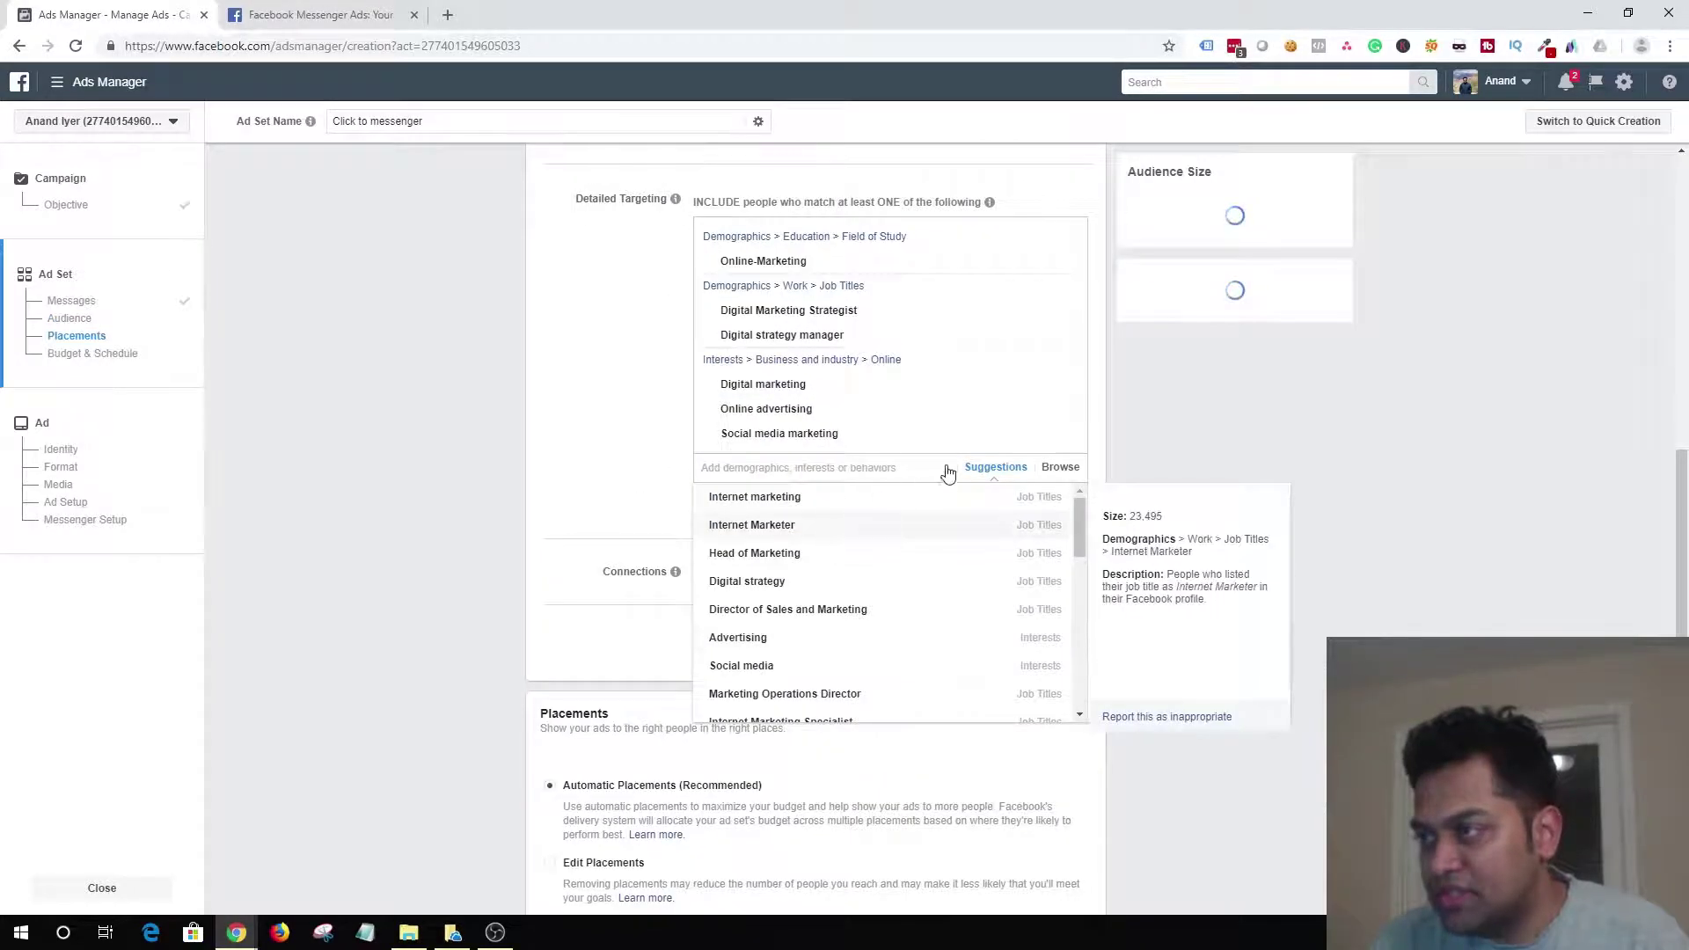
{"action": "left_click", "coordinate": [1191, 467]}
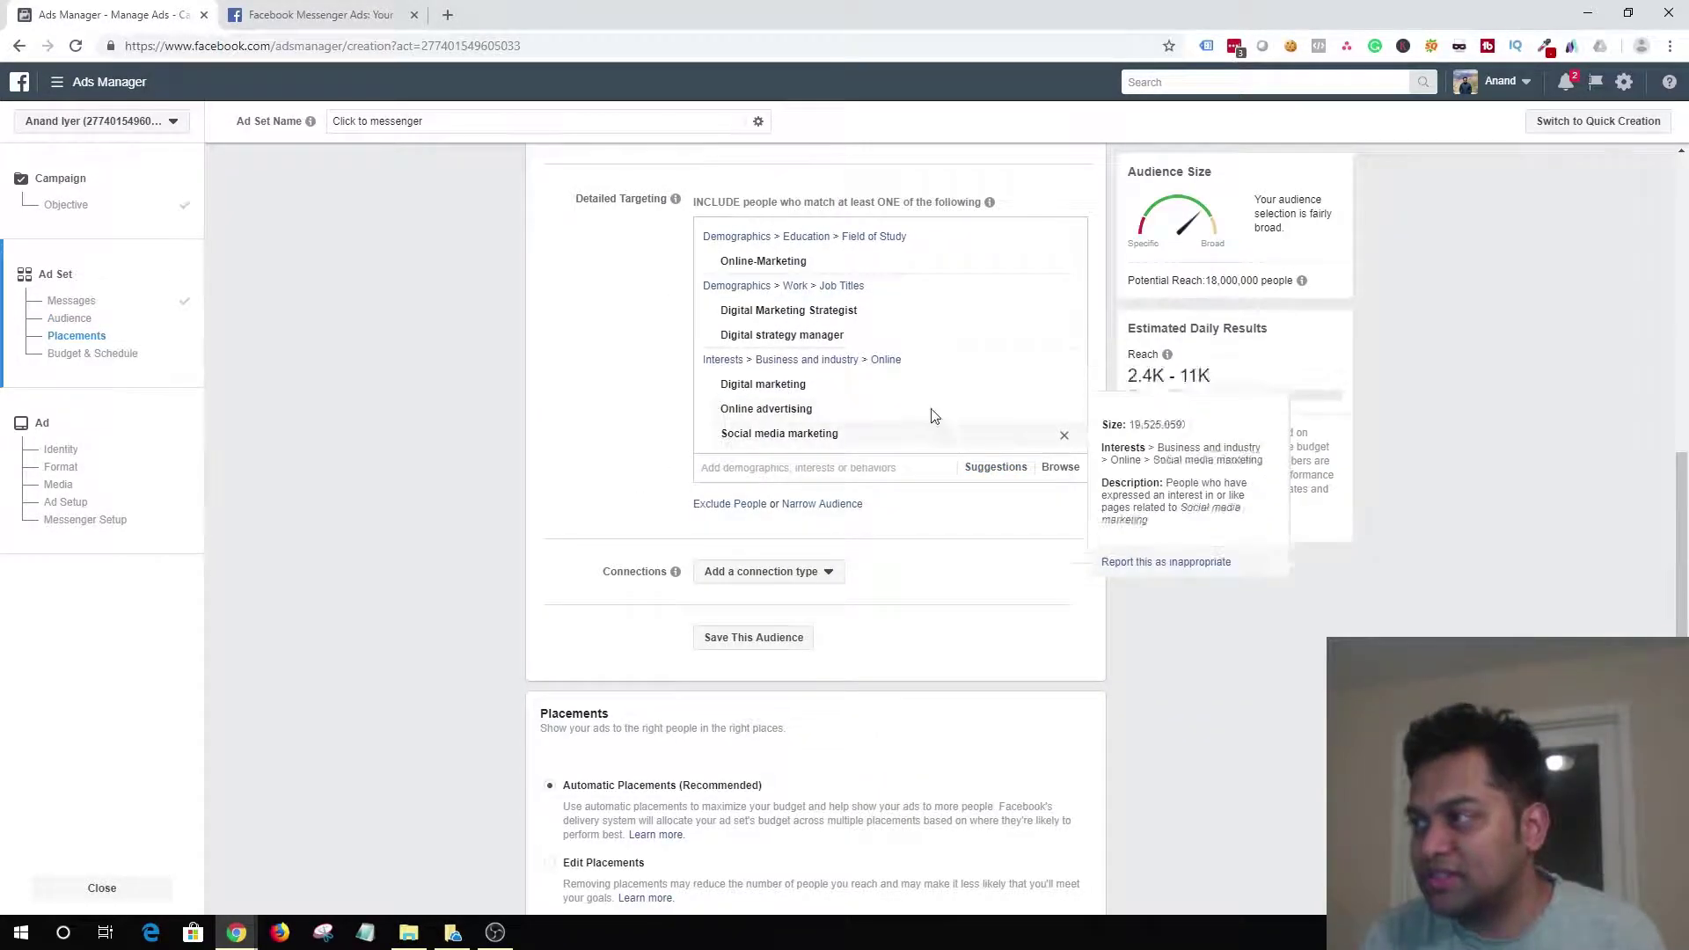
Step: Review the audience's location, age, gender and detailed targeting settings, along with the placement options below them
{"action": "mouse_move", "coordinate": [811, 389]}
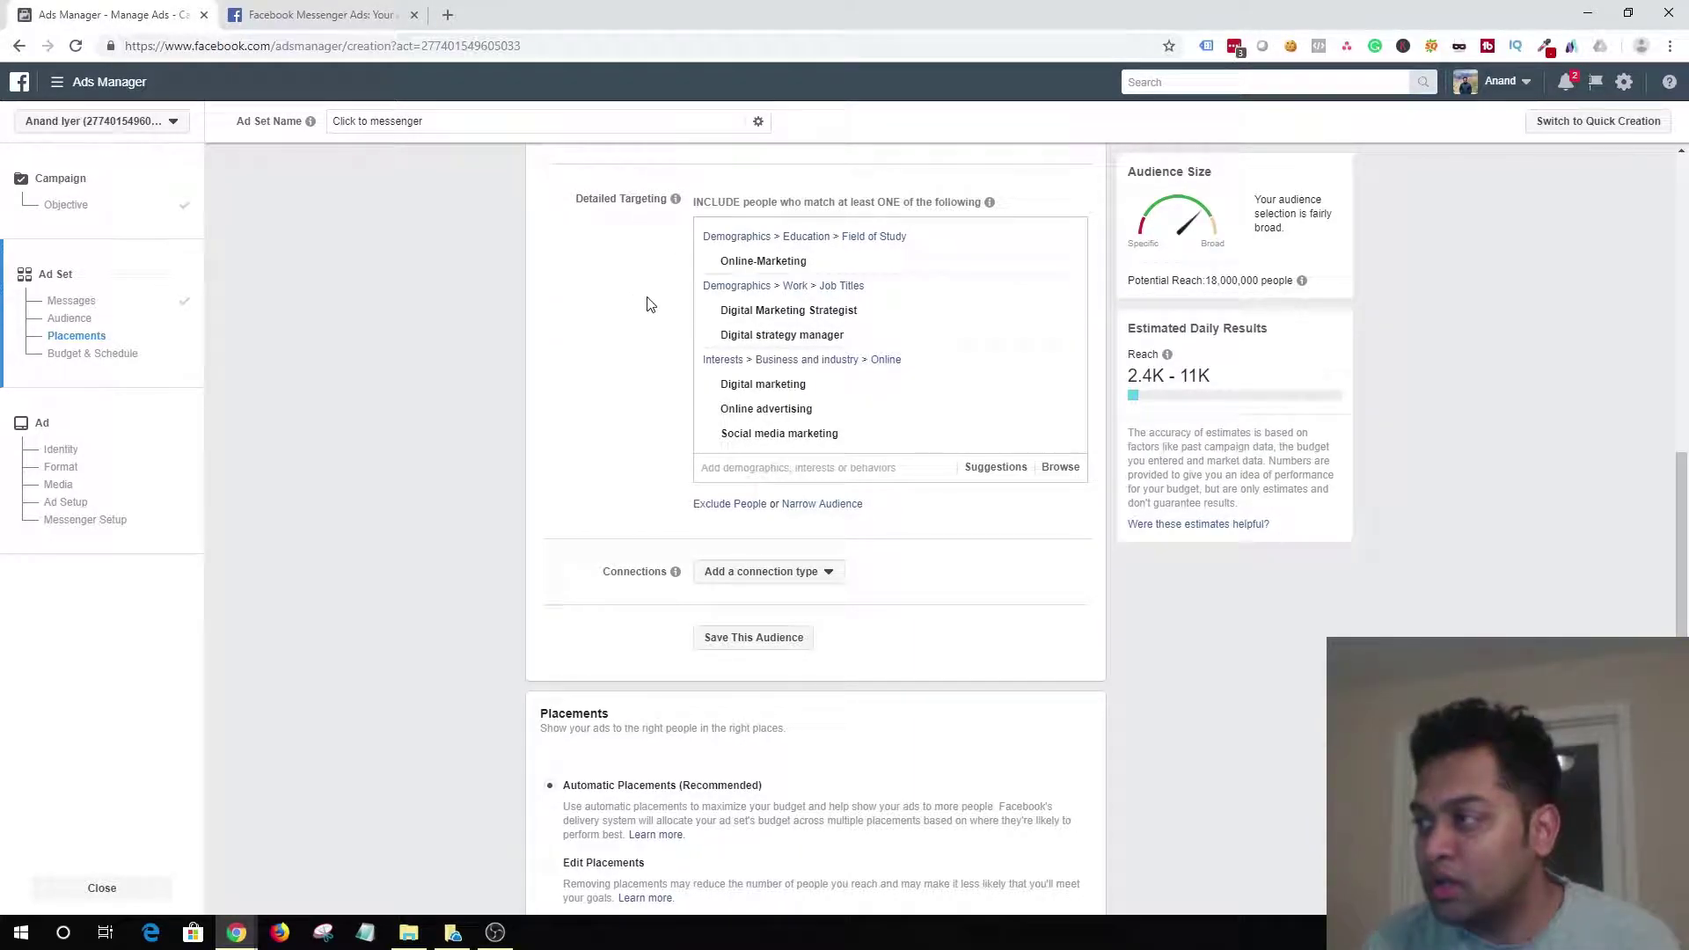
{"action": "scroll", "coordinate": [666, 352], "scroll_direction": "up", "scroll_amount": 5}
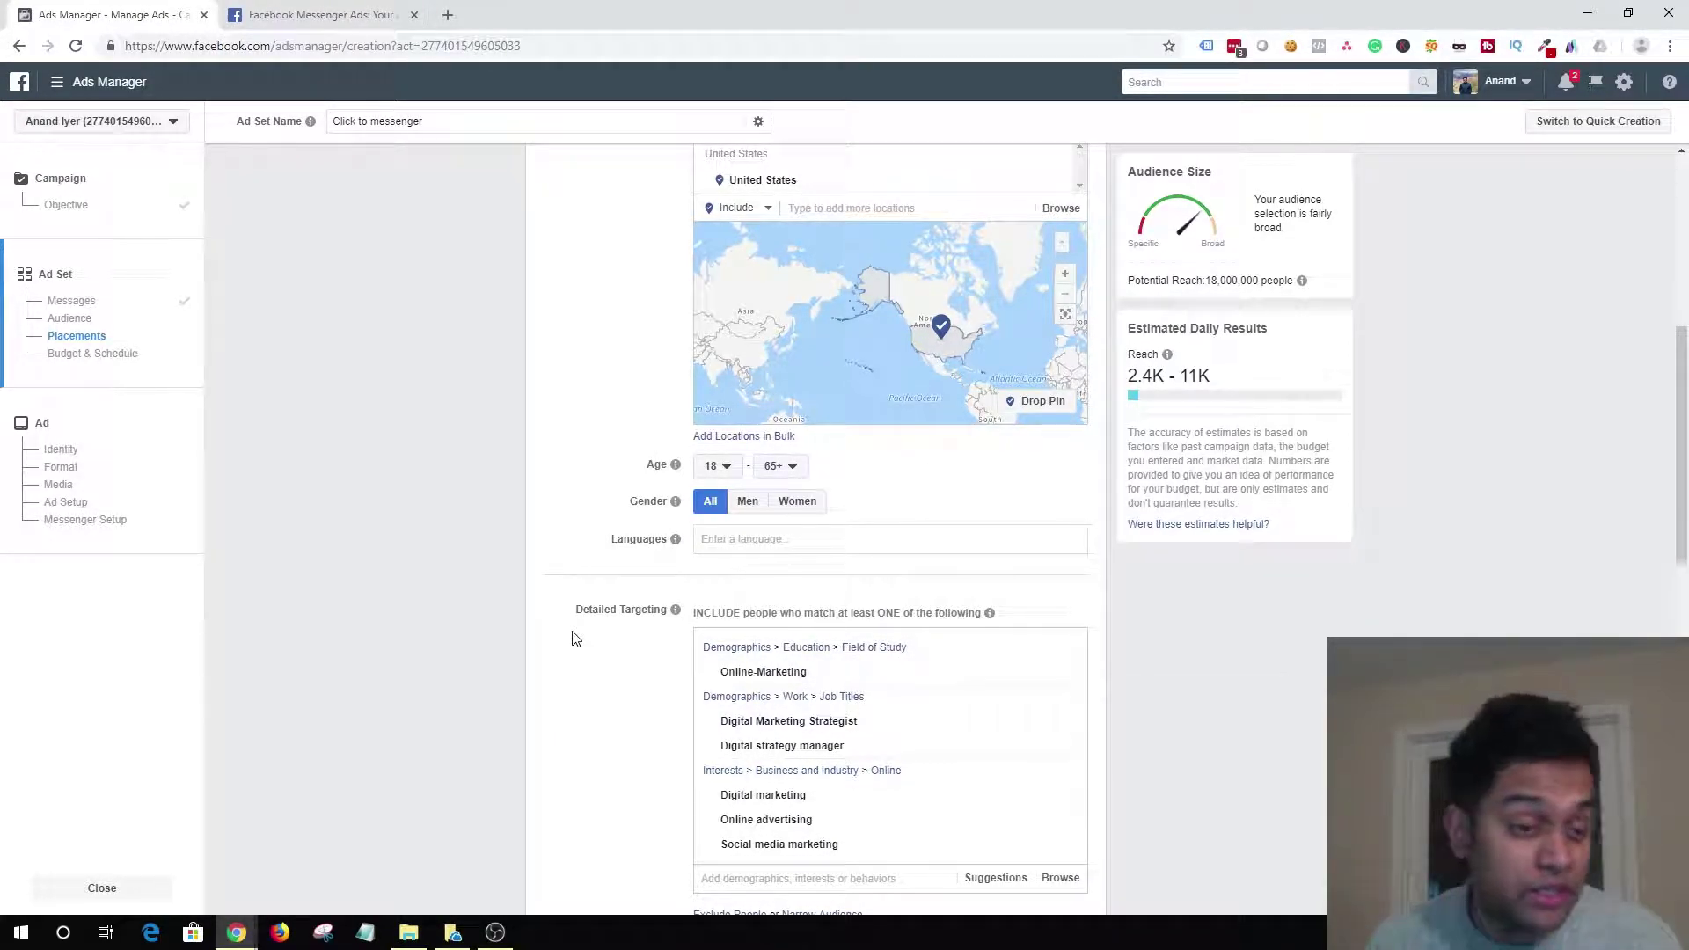
{"action": "scroll", "coordinate": [577, 637], "scroll_direction": "up", "scroll_amount": 1}
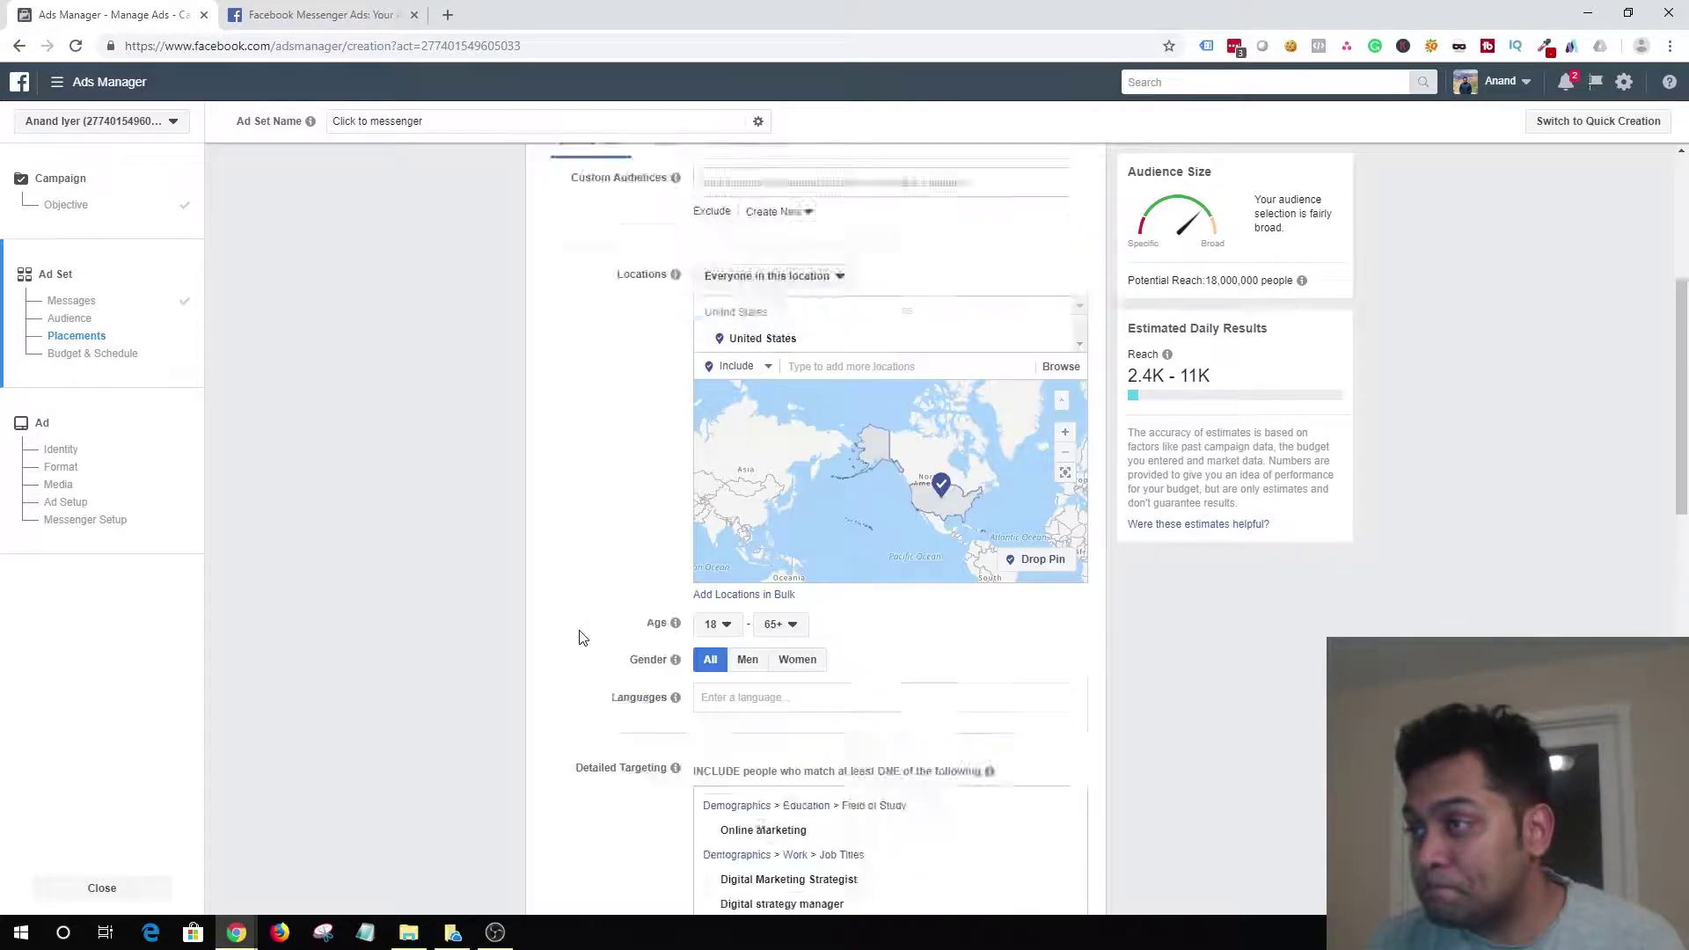
{"action": "scroll", "coordinate": [579, 637], "scroll_direction": "down", "scroll_amount": 5}
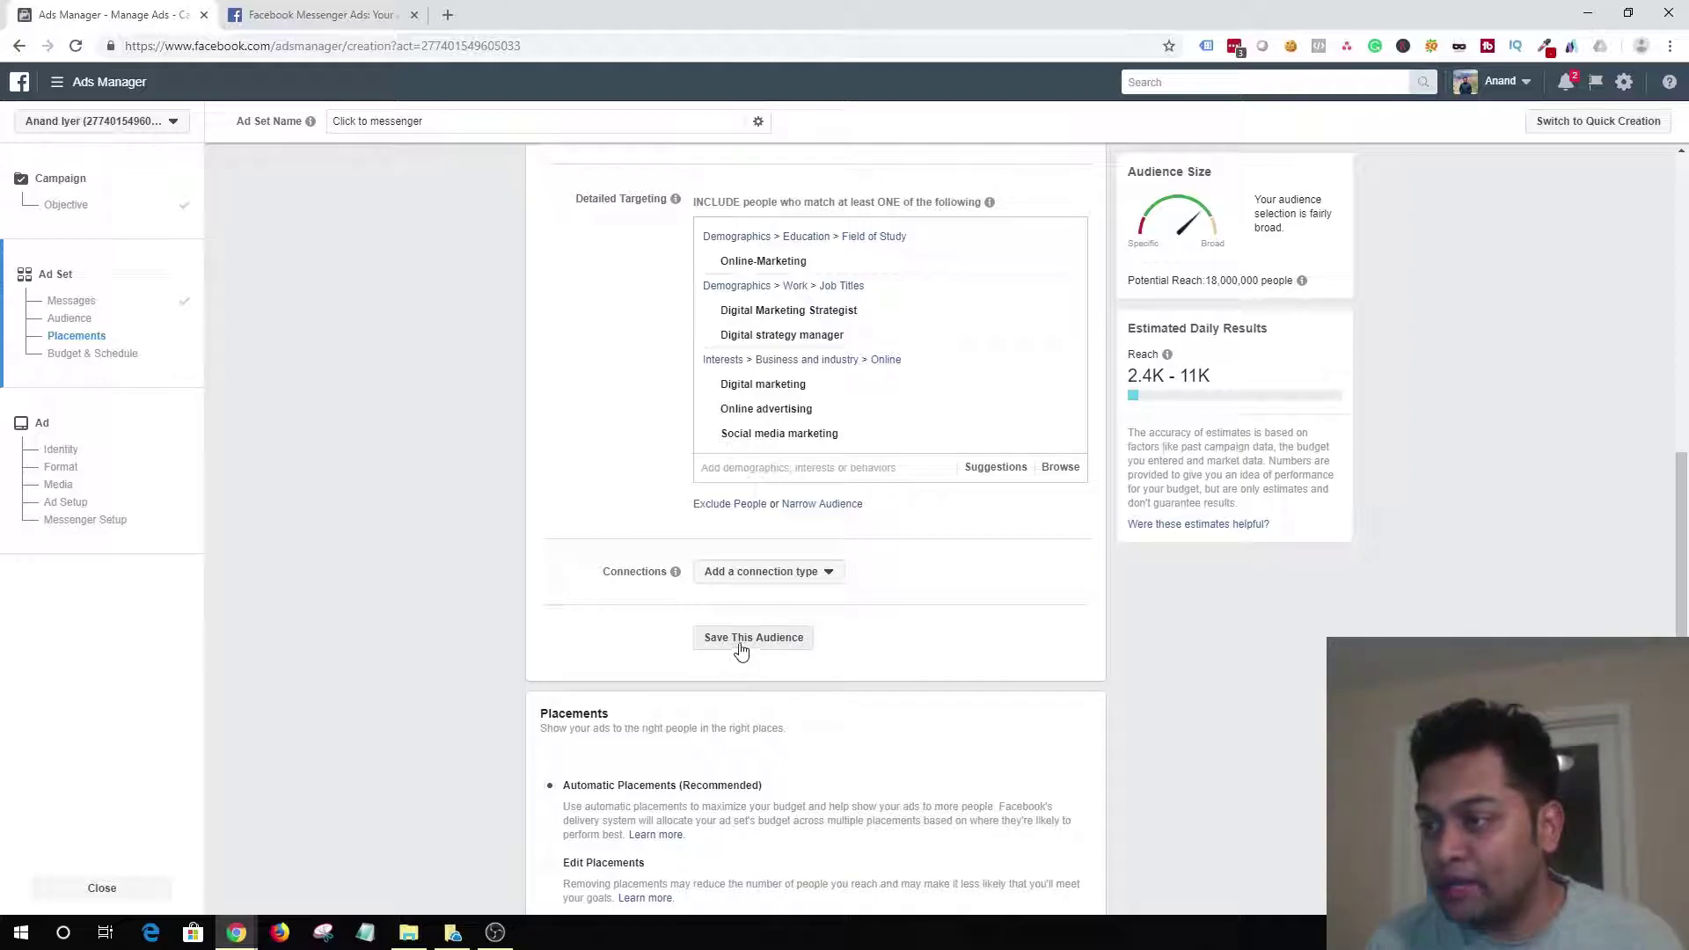
{"action": "scroll", "coordinate": [954, 594], "scroll_direction": "down", "scroll_amount": 4}
{"action": "scroll", "coordinate": [955, 593], "scroll_direction": "up", "scroll_amount": 8}
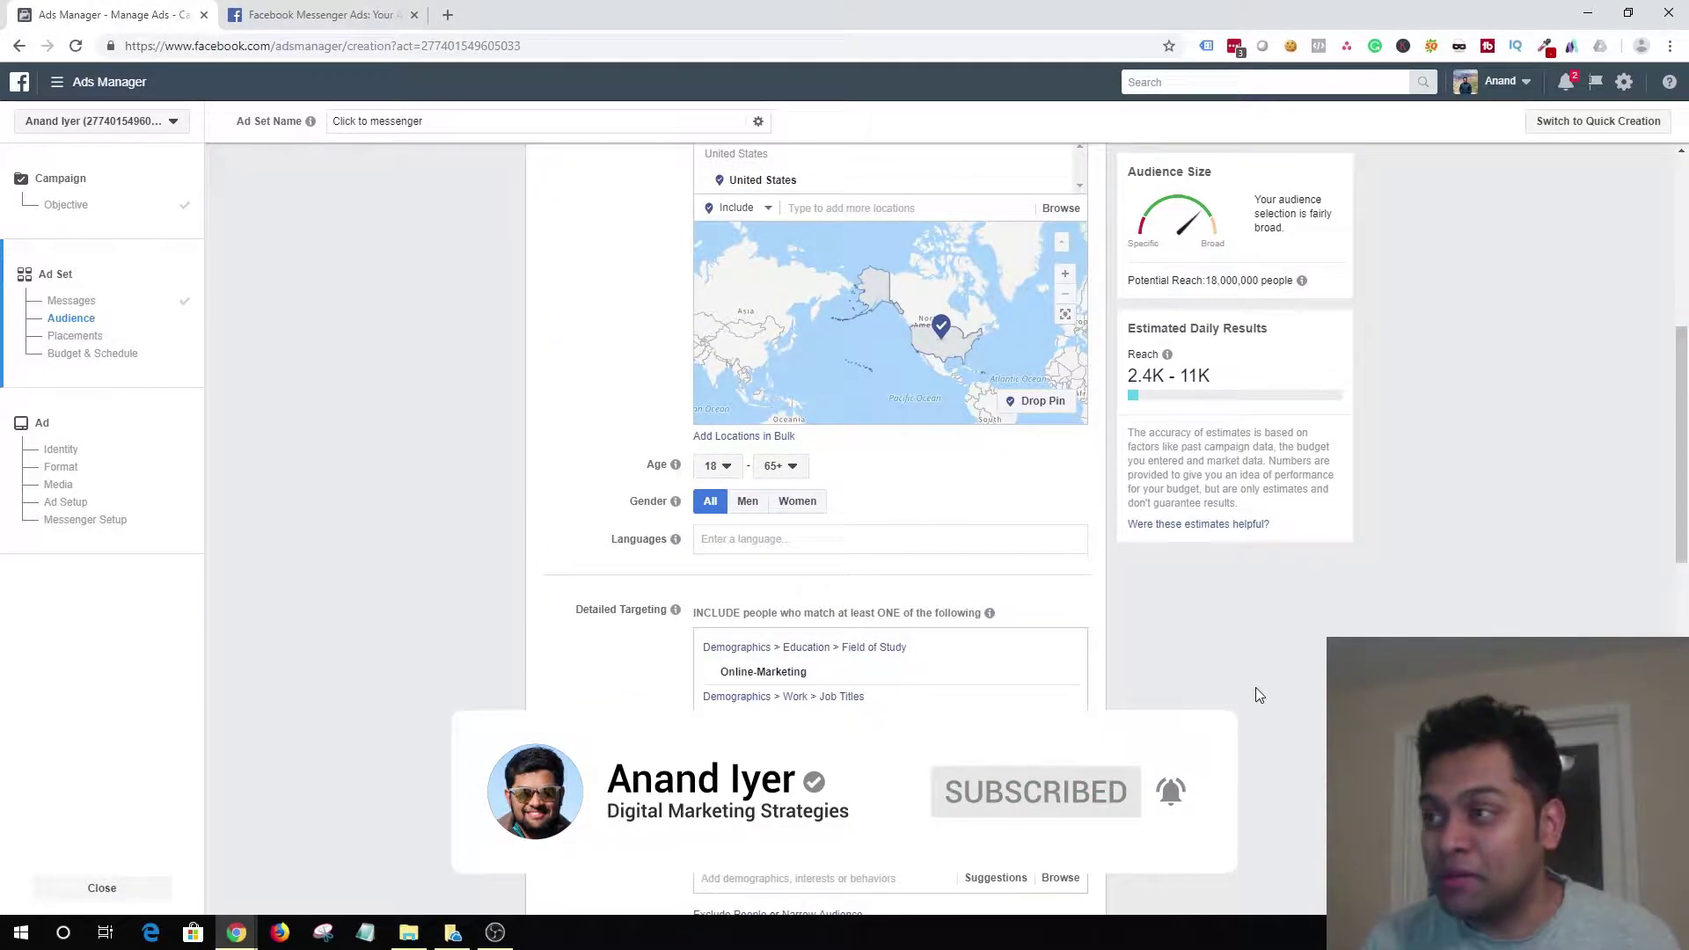
{"action": "scroll", "coordinate": [1258, 690], "scroll_direction": "up", "scroll_amount": 4}
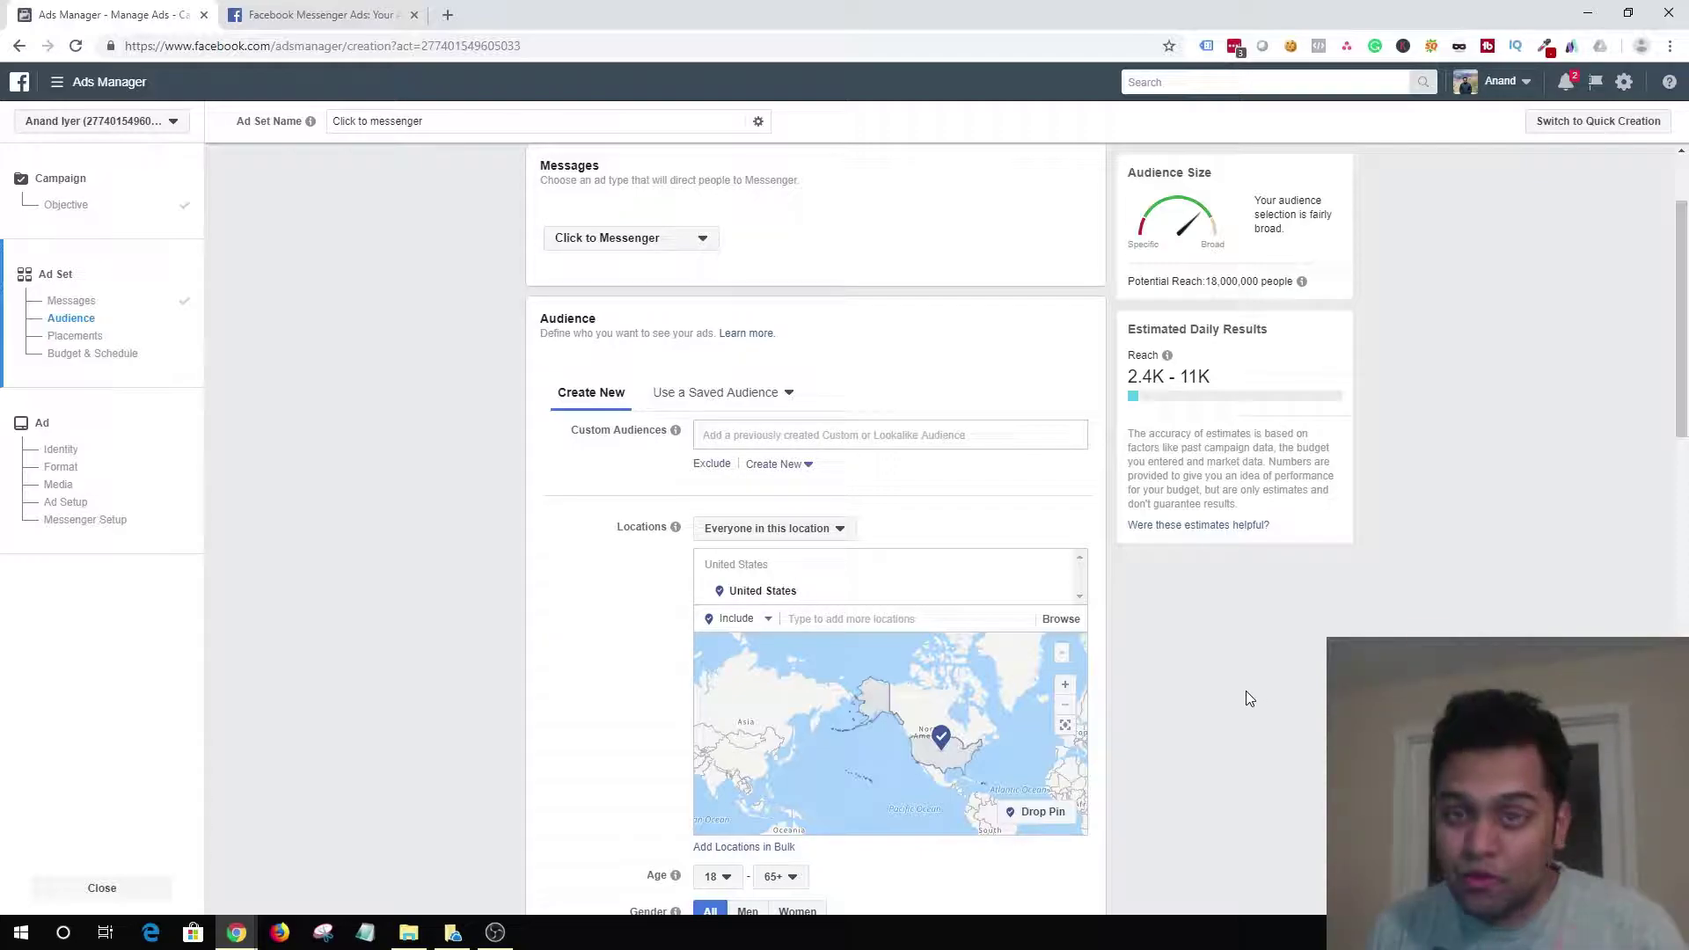
{"action": "scroll", "coordinate": [1249, 695], "scroll_direction": "down", "scroll_amount": 4}
{"action": "scroll", "coordinate": [1246, 690], "scroll_direction": "down", "scroll_amount": 5}
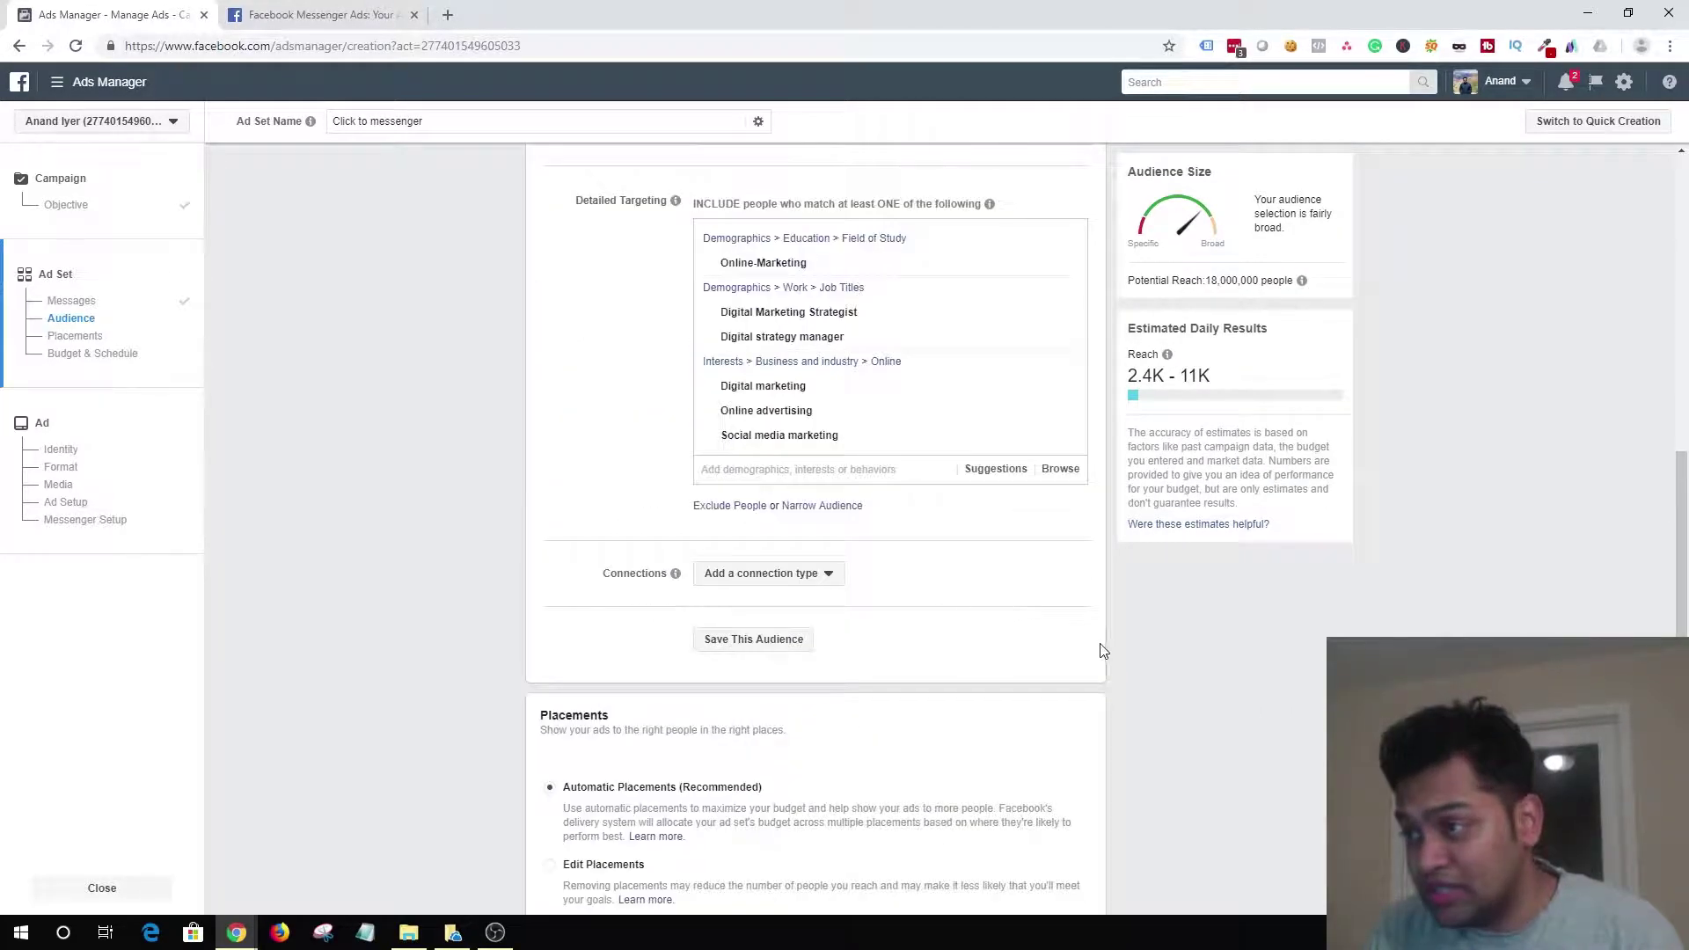
Step: Switch the ad set from automatic to edited placements and remove Facebook Marketplace from the selected platforms
{"action": "scroll", "coordinate": [1082, 642], "scroll_direction": "down", "scroll_amount": 2}
{"action": "scroll", "coordinate": [1082, 642], "scroll_direction": "down", "scroll_amount": 3}
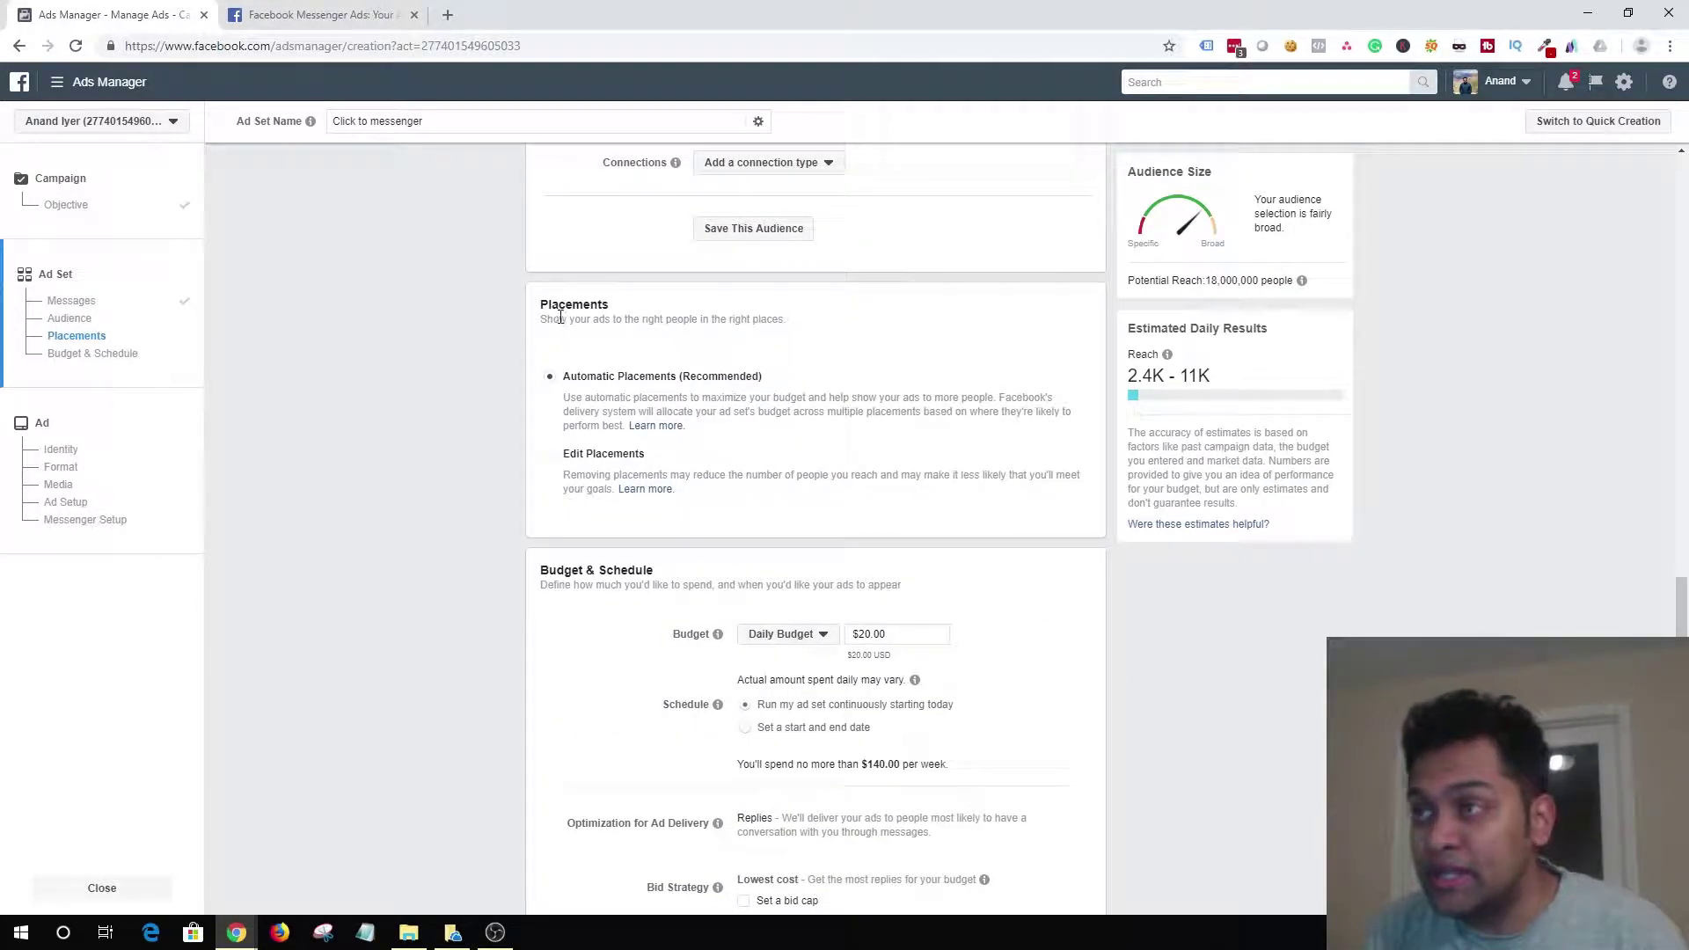
{"action": "left_click", "coordinate": [551, 455]}
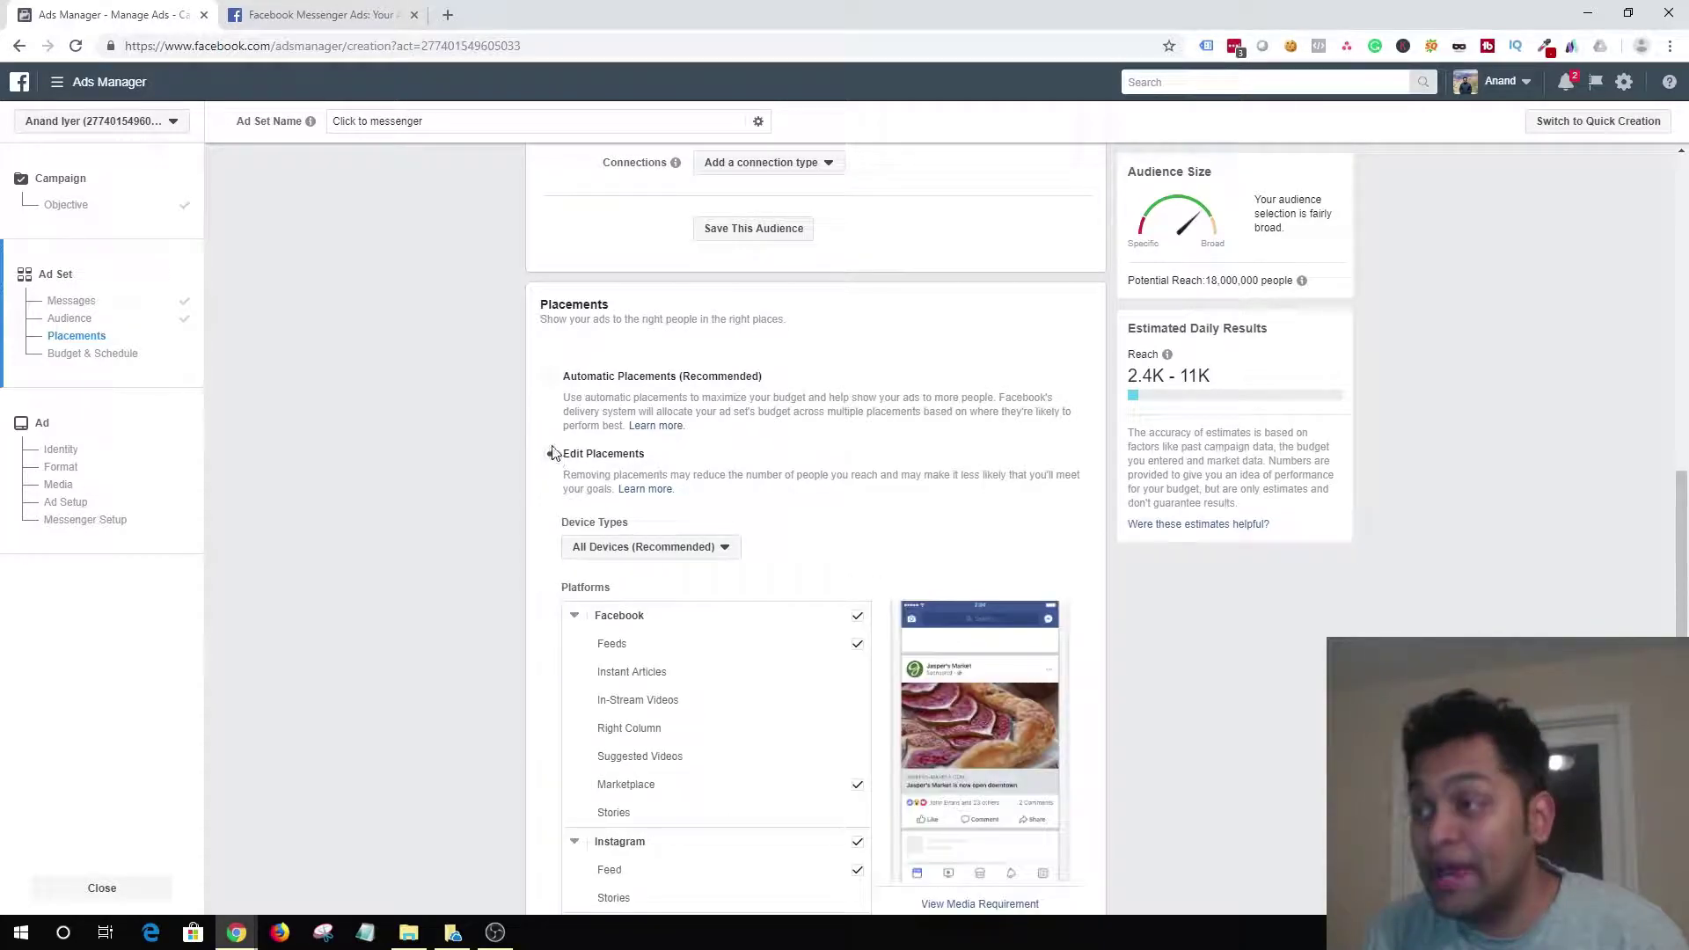
{"action": "scroll", "coordinate": [550, 453], "scroll_direction": "down", "scroll_amount": 5}
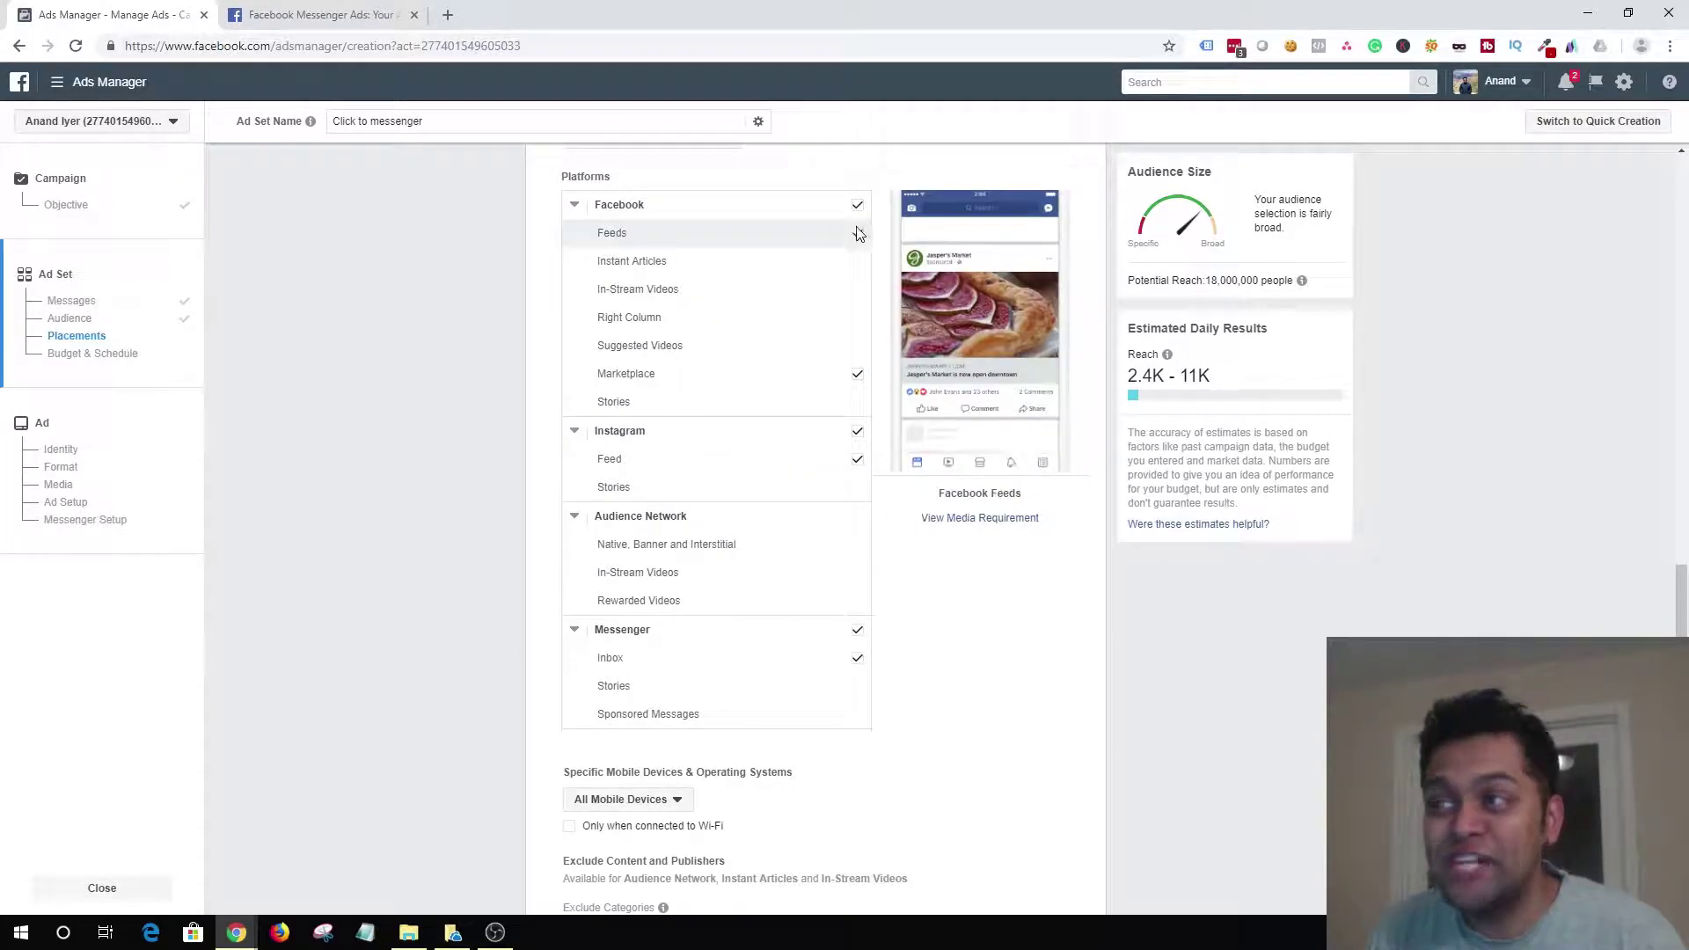
{"action": "left_click", "coordinate": [859, 377]}
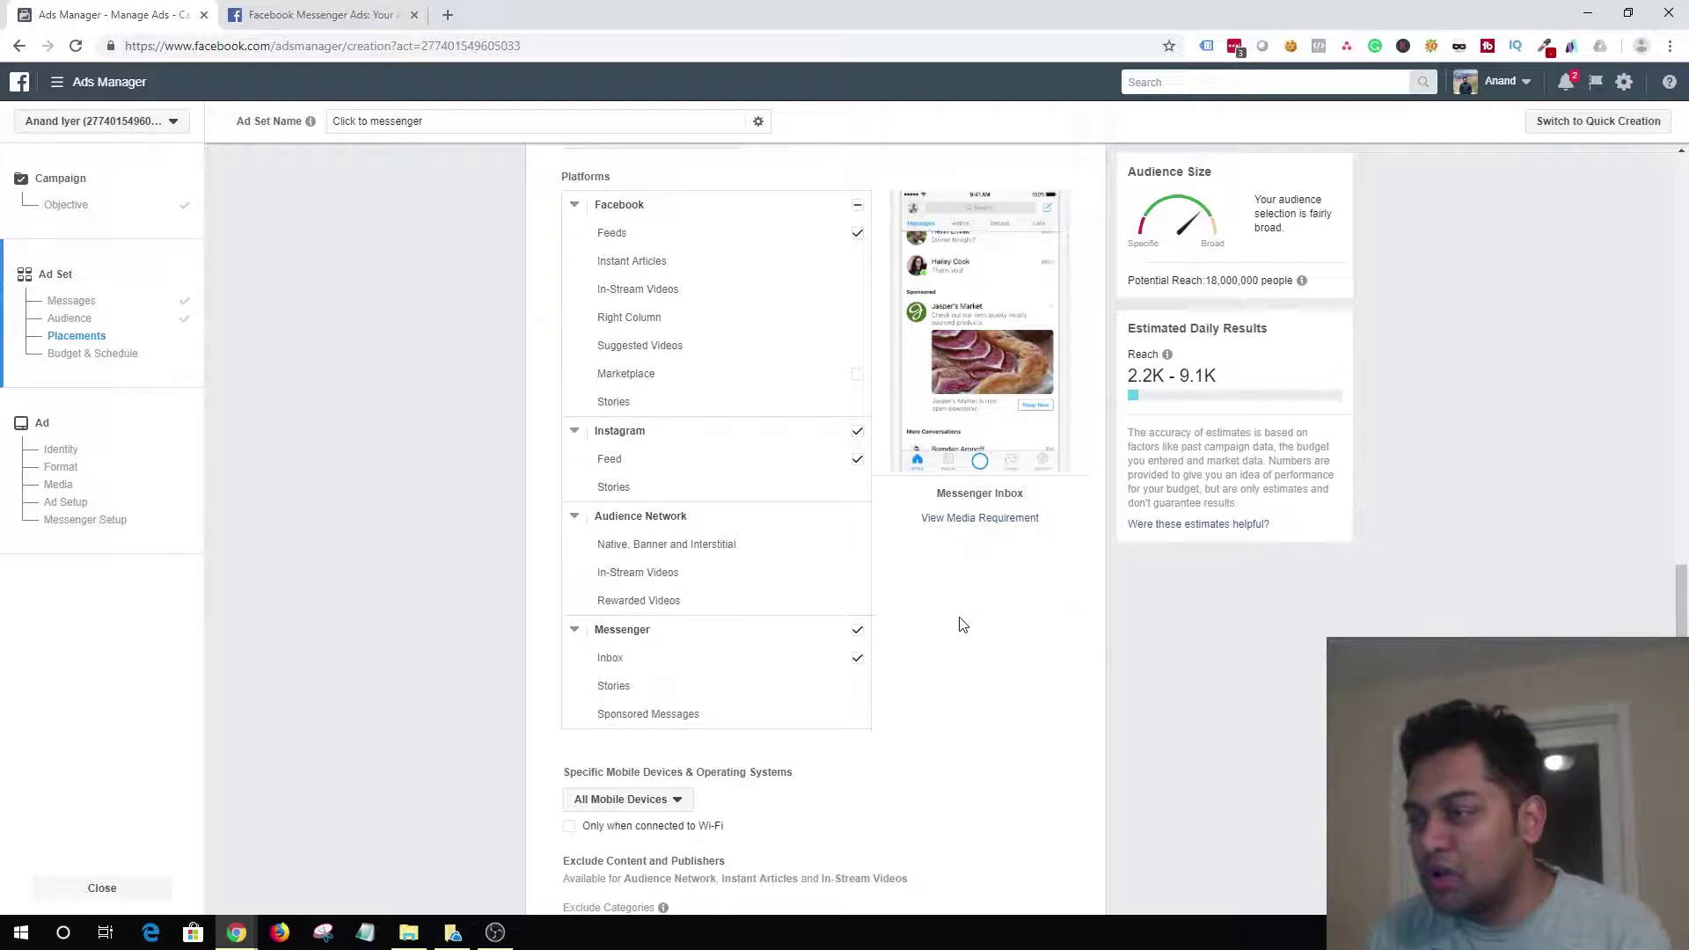
Step: Check the budget type options, keep the daily budget with continuous scheduling, and continue to the ad creation page
{"action": "scroll", "coordinate": [961, 624], "scroll_direction": "down", "scroll_amount": 5}
{"action": "scroll", "coordinate": [962, 625], "scroll_direction": "down", "scroll_amount": 3}
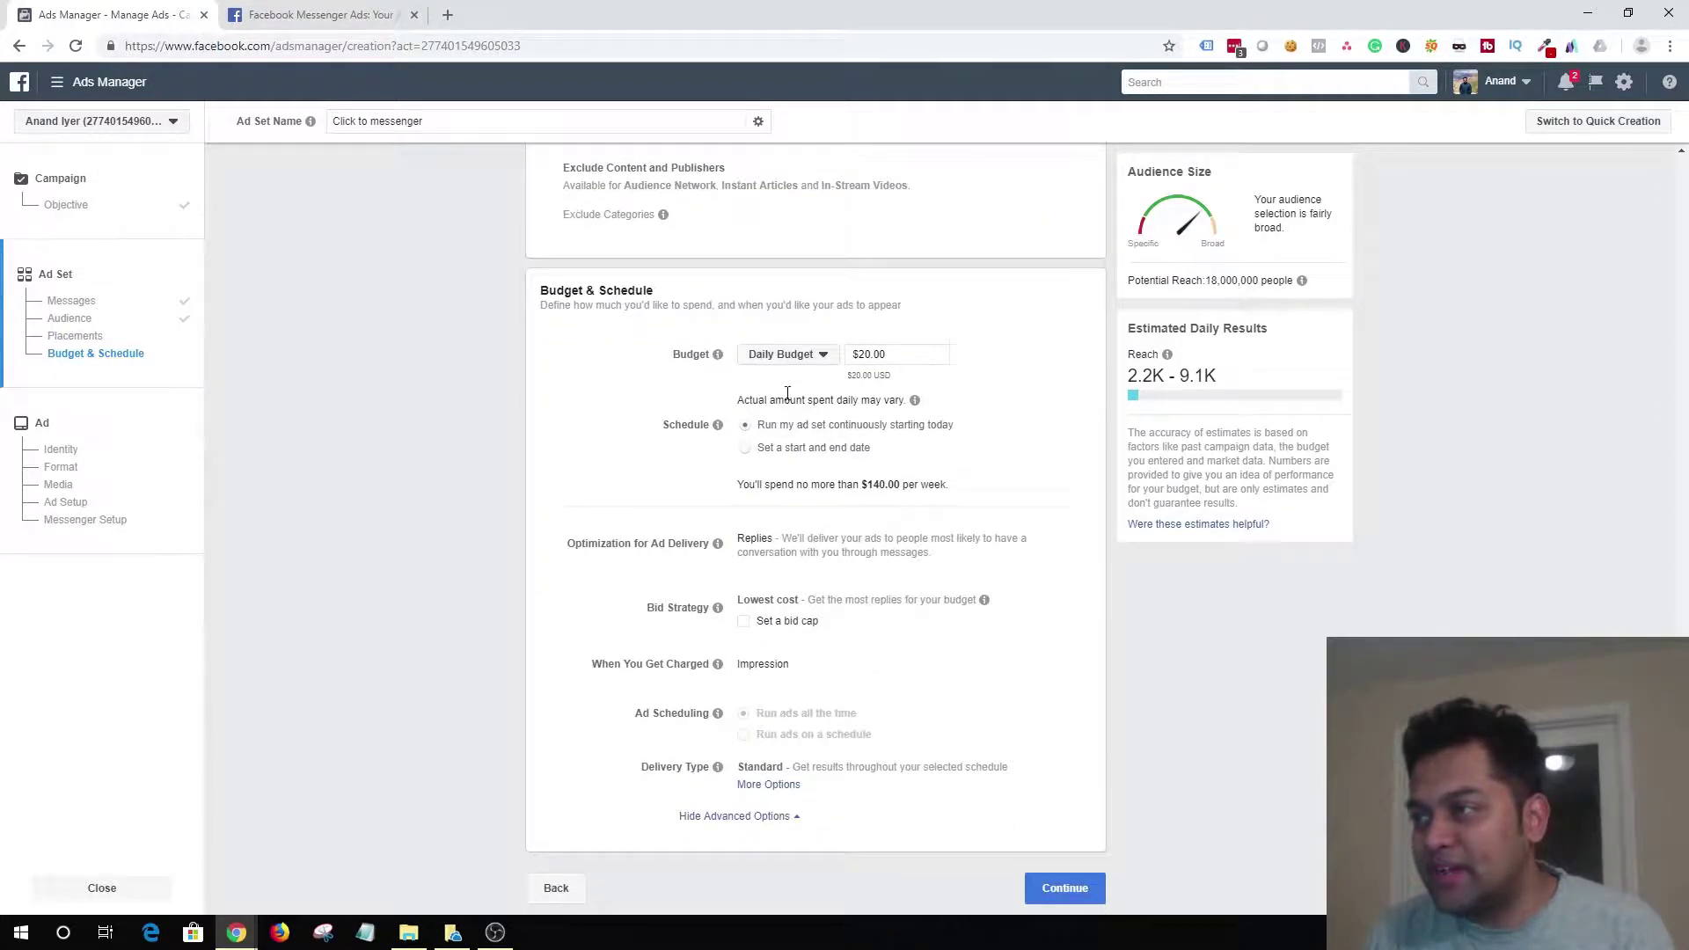
{"action": "left_click", "coordinate": [817, 356]}
{"action": "left_click", "coordinate": [660, 405]}
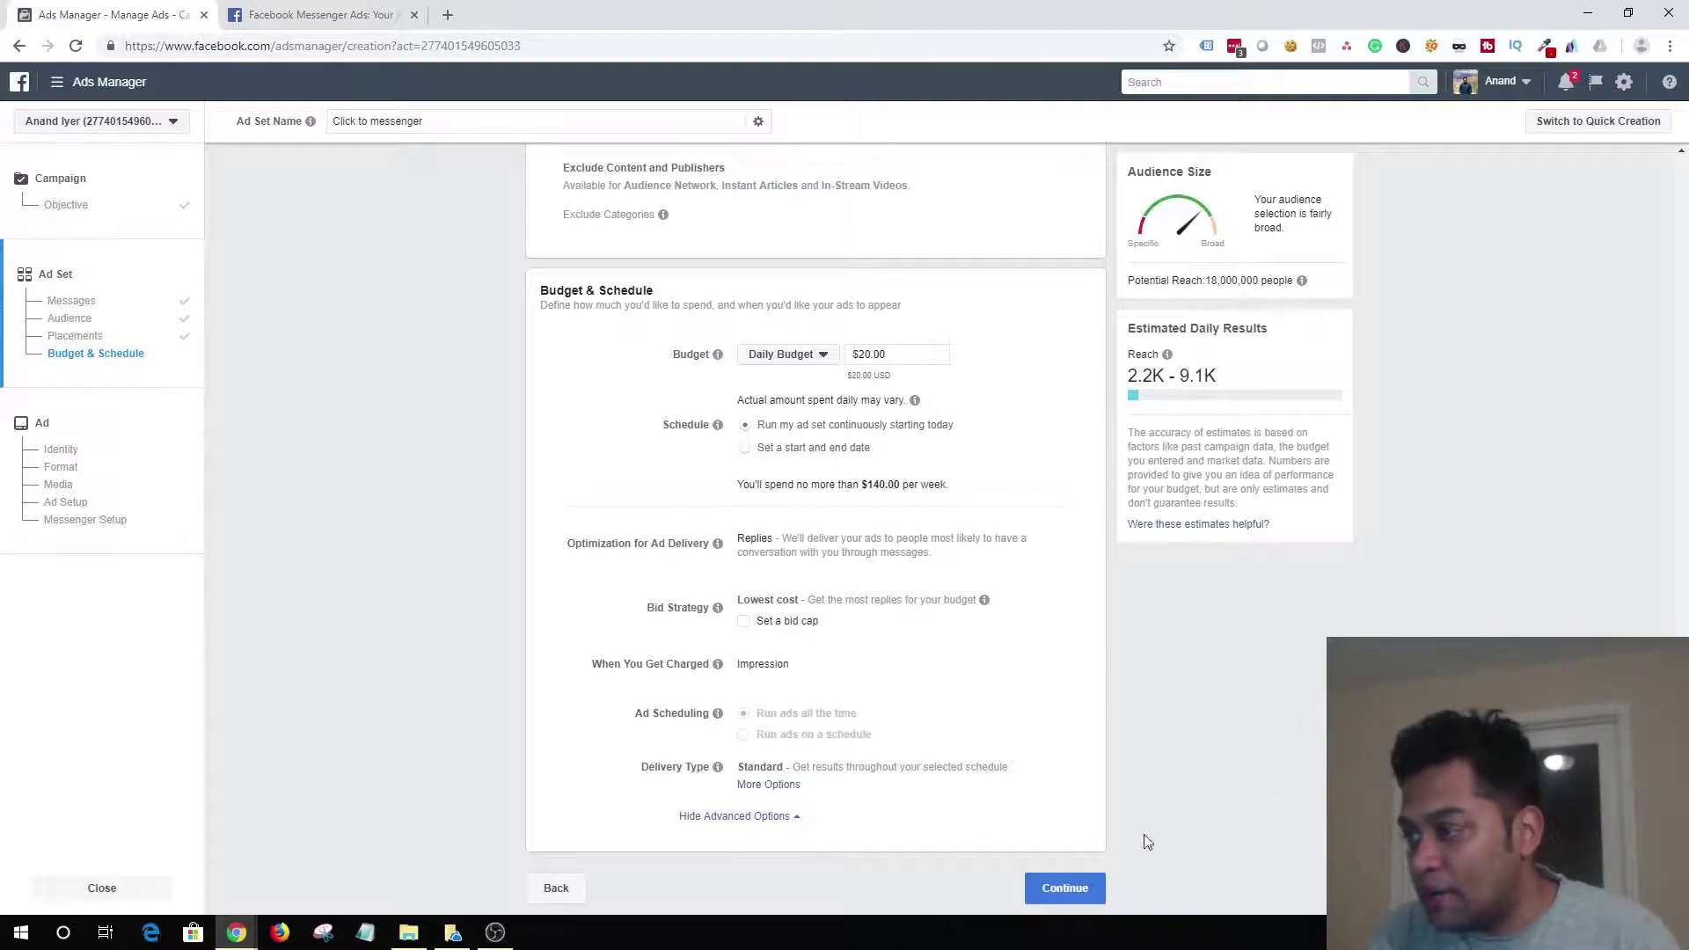
{"action": "left_click", "coordinate": [1060, 887]}
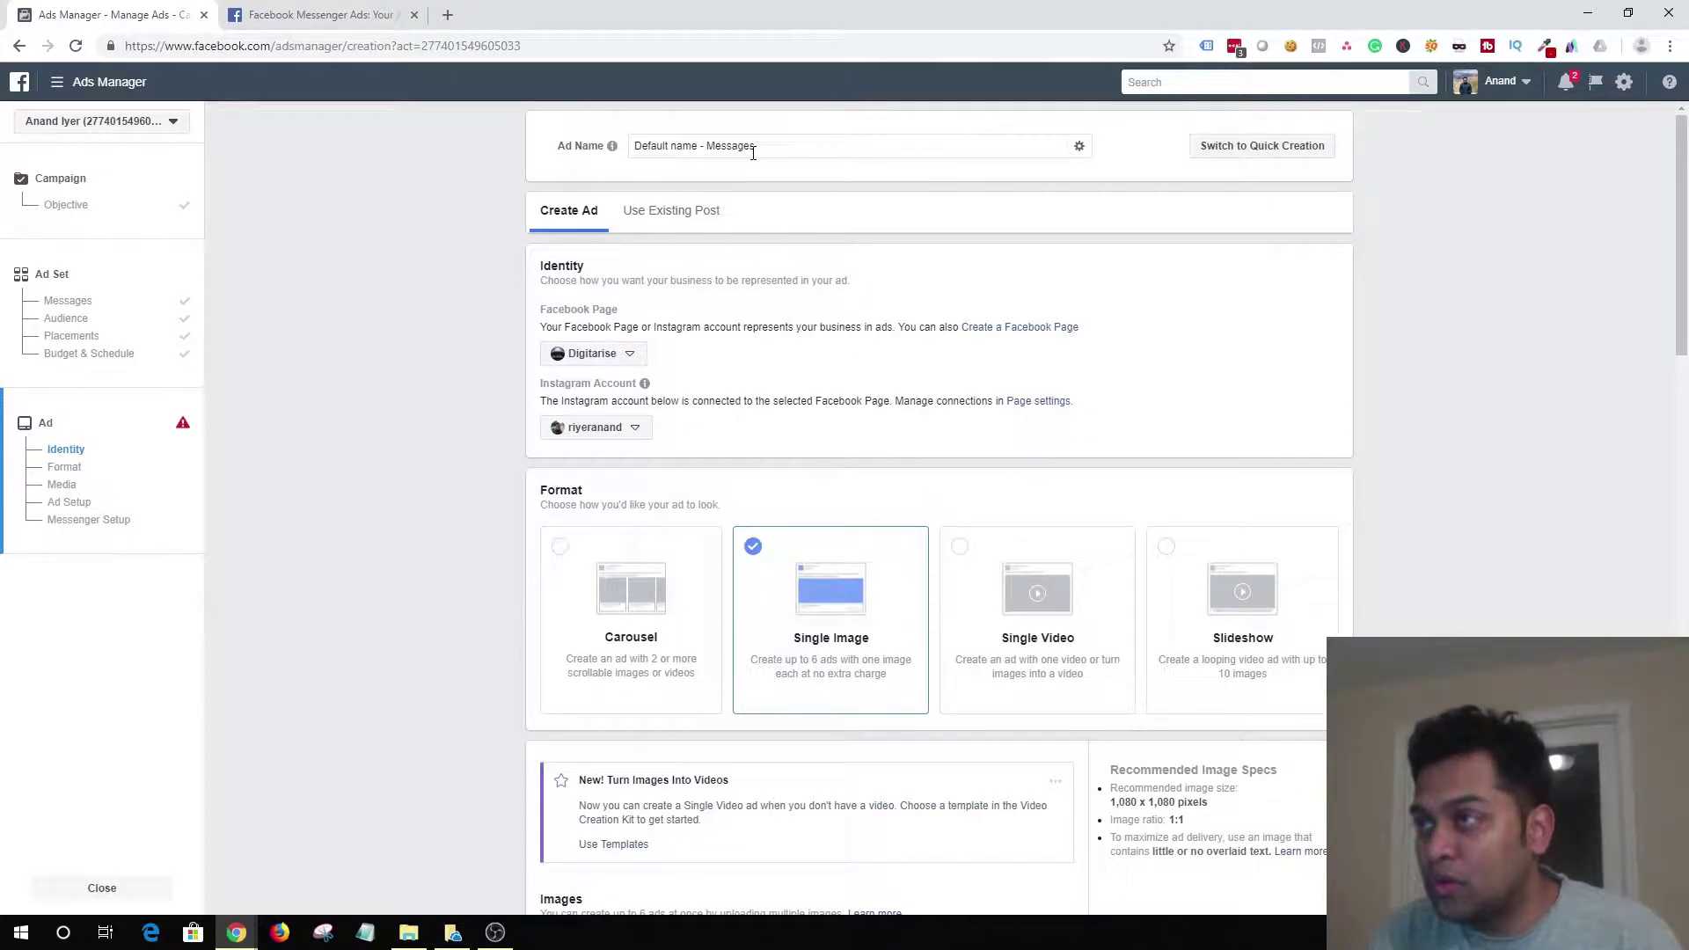
Step: Add the Google Display Network Targeting Options Tutorial image from the account's image library to the single-image ad
{"action": "double_click", "coordinate": [793, 154]}
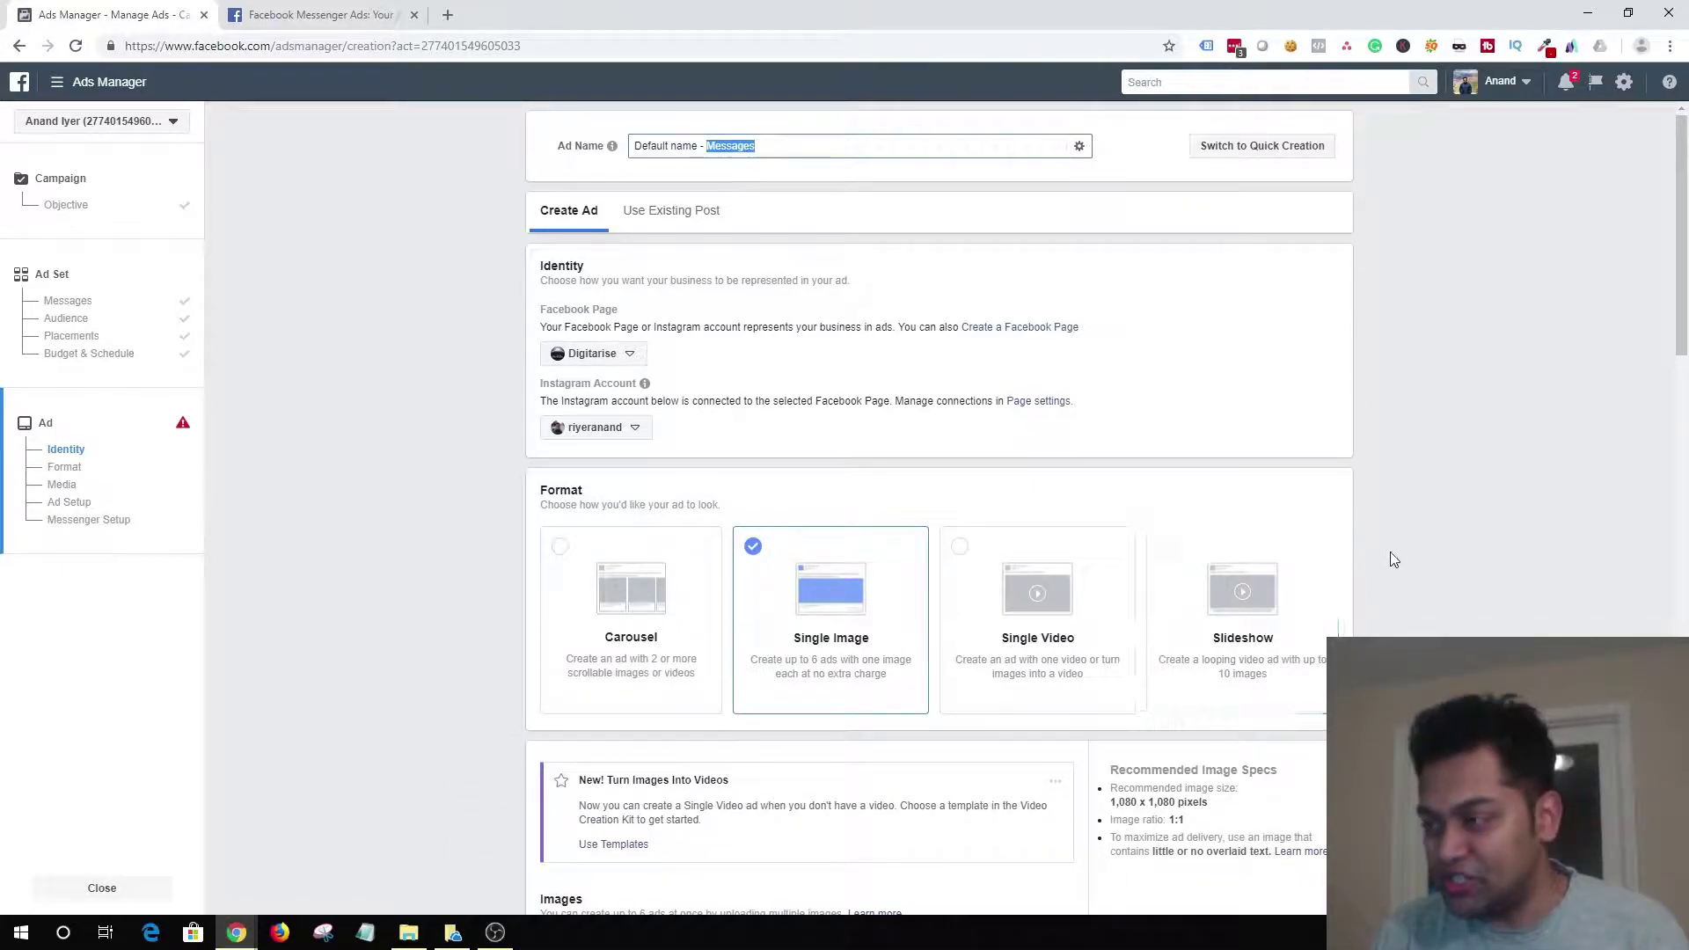
{"action": "scroll", "coordinate": [1387, 557], "scroll_direction": "down", "scroll_amount": 5}
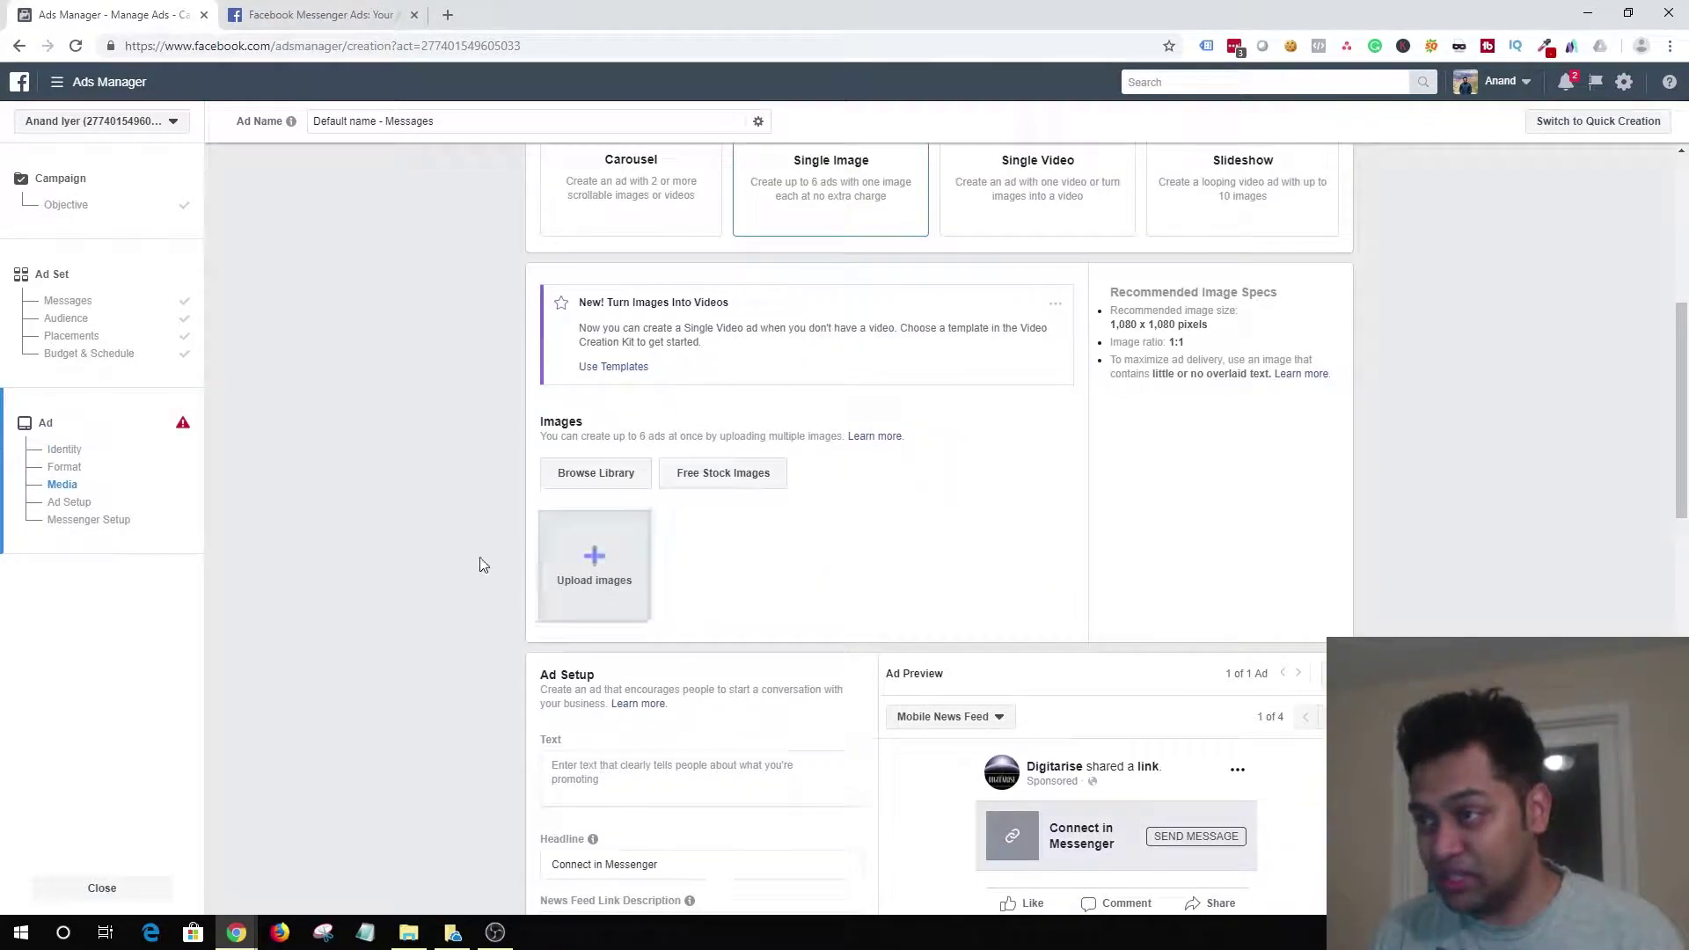
{"action": "left_click", "coordinate": [596, 473]}
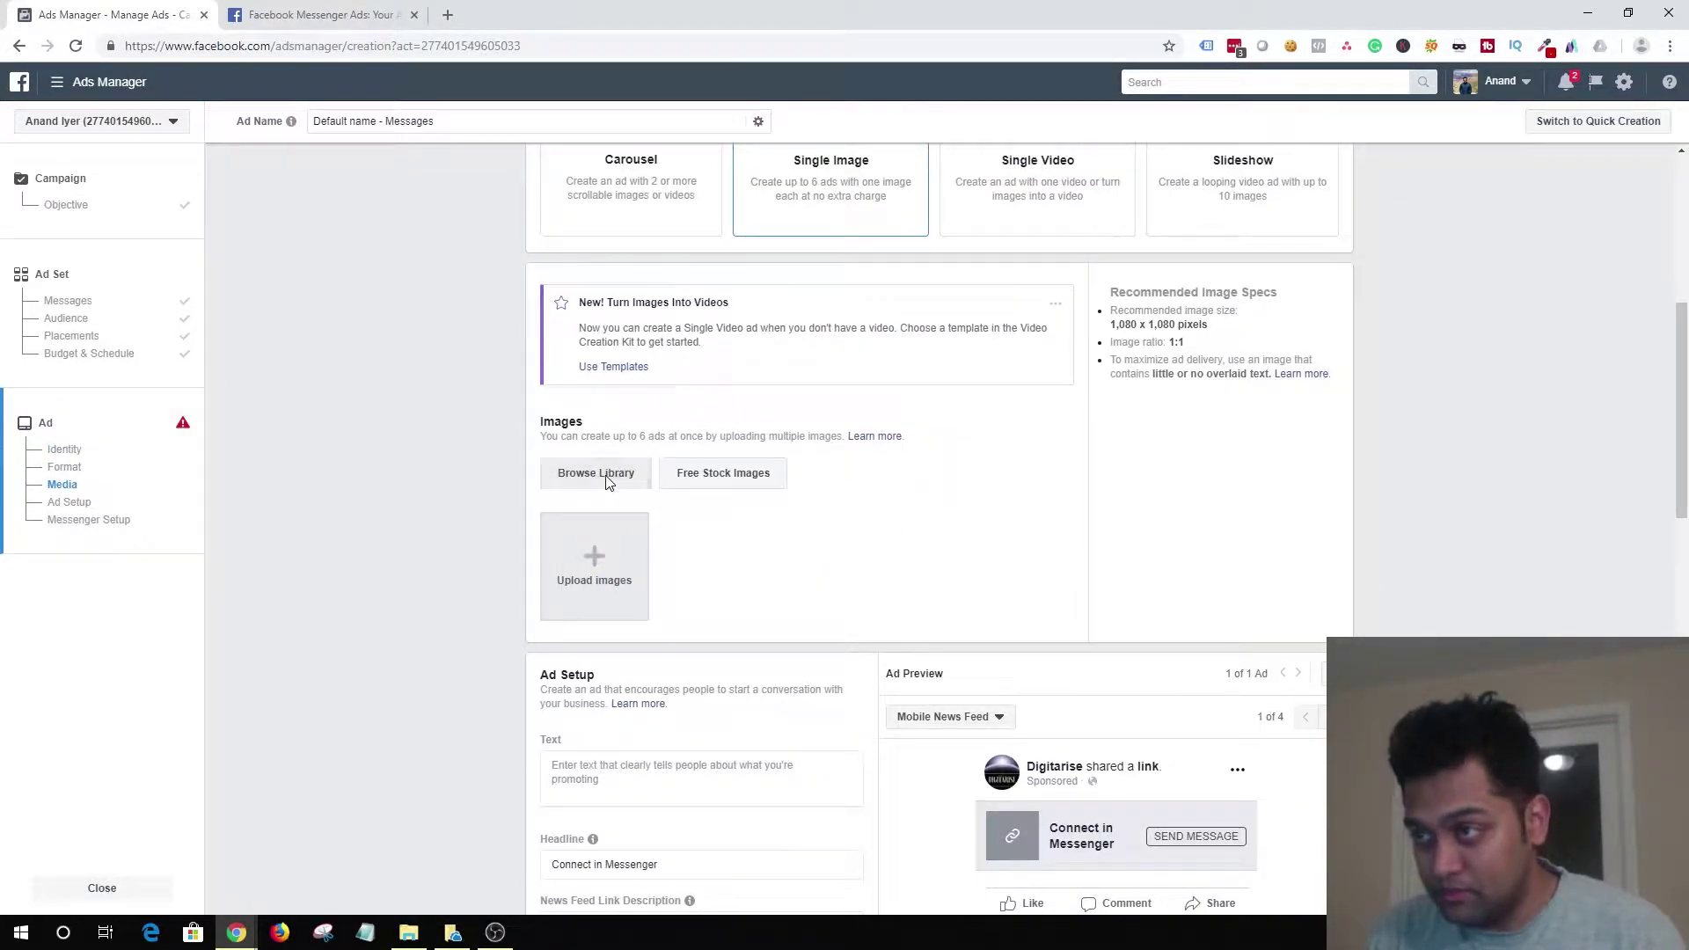
{"action": "left_click", "coordinate": [717, 369]}
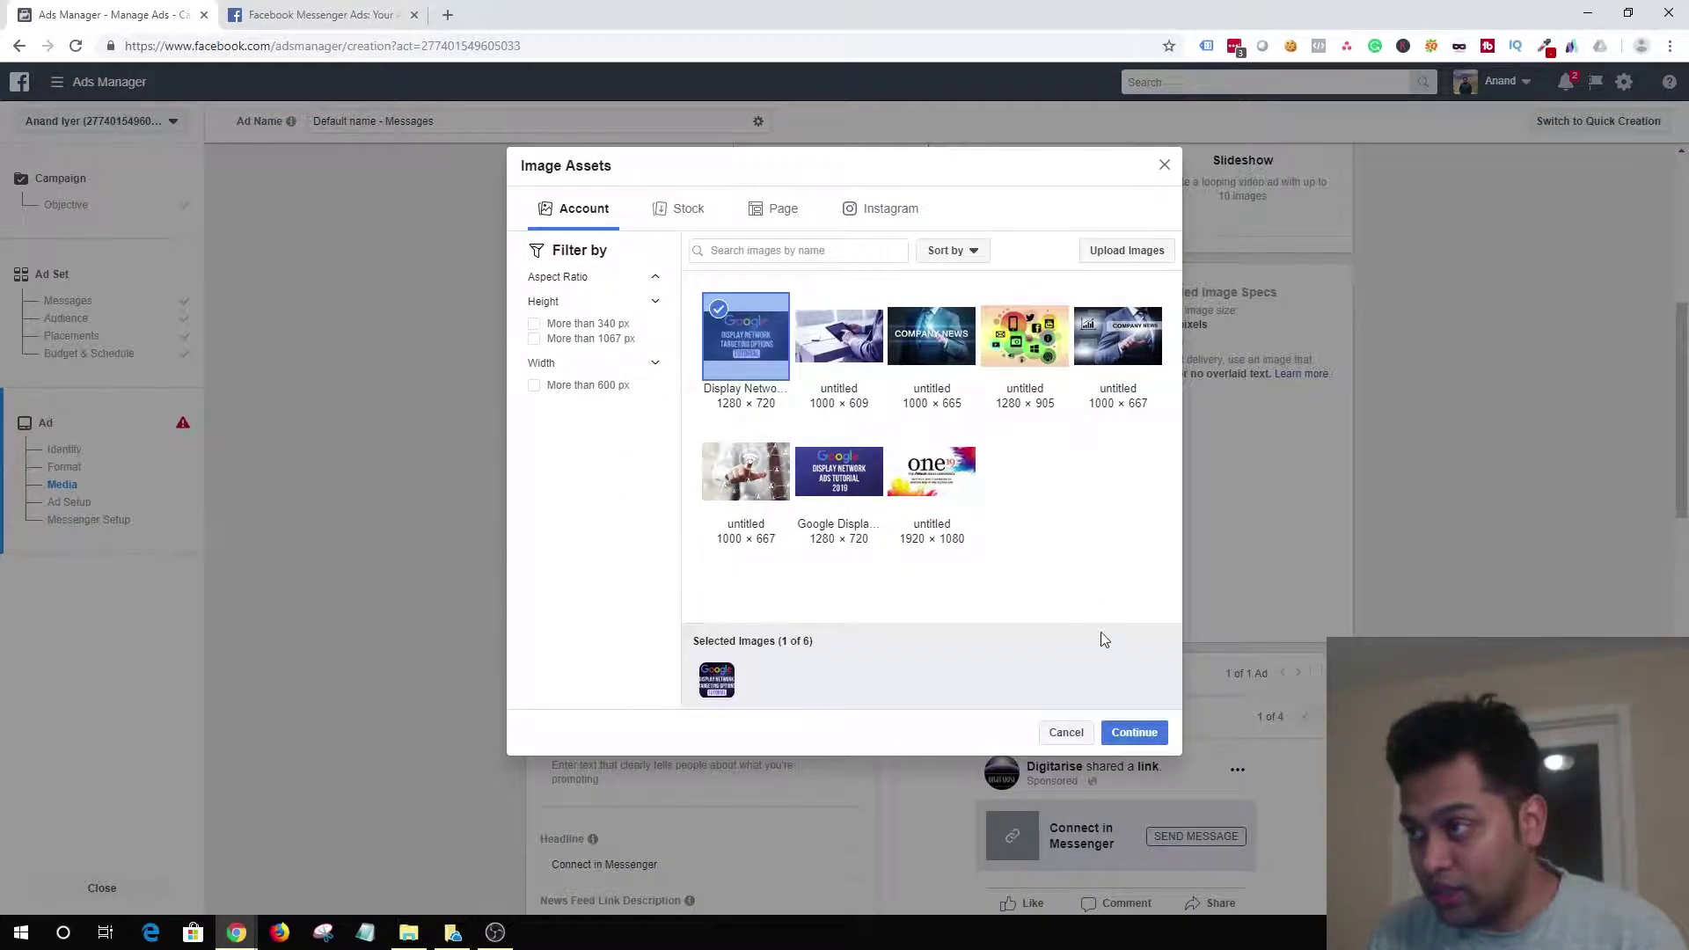
{"action": "left_click", "coordinate": [1133, 735]}
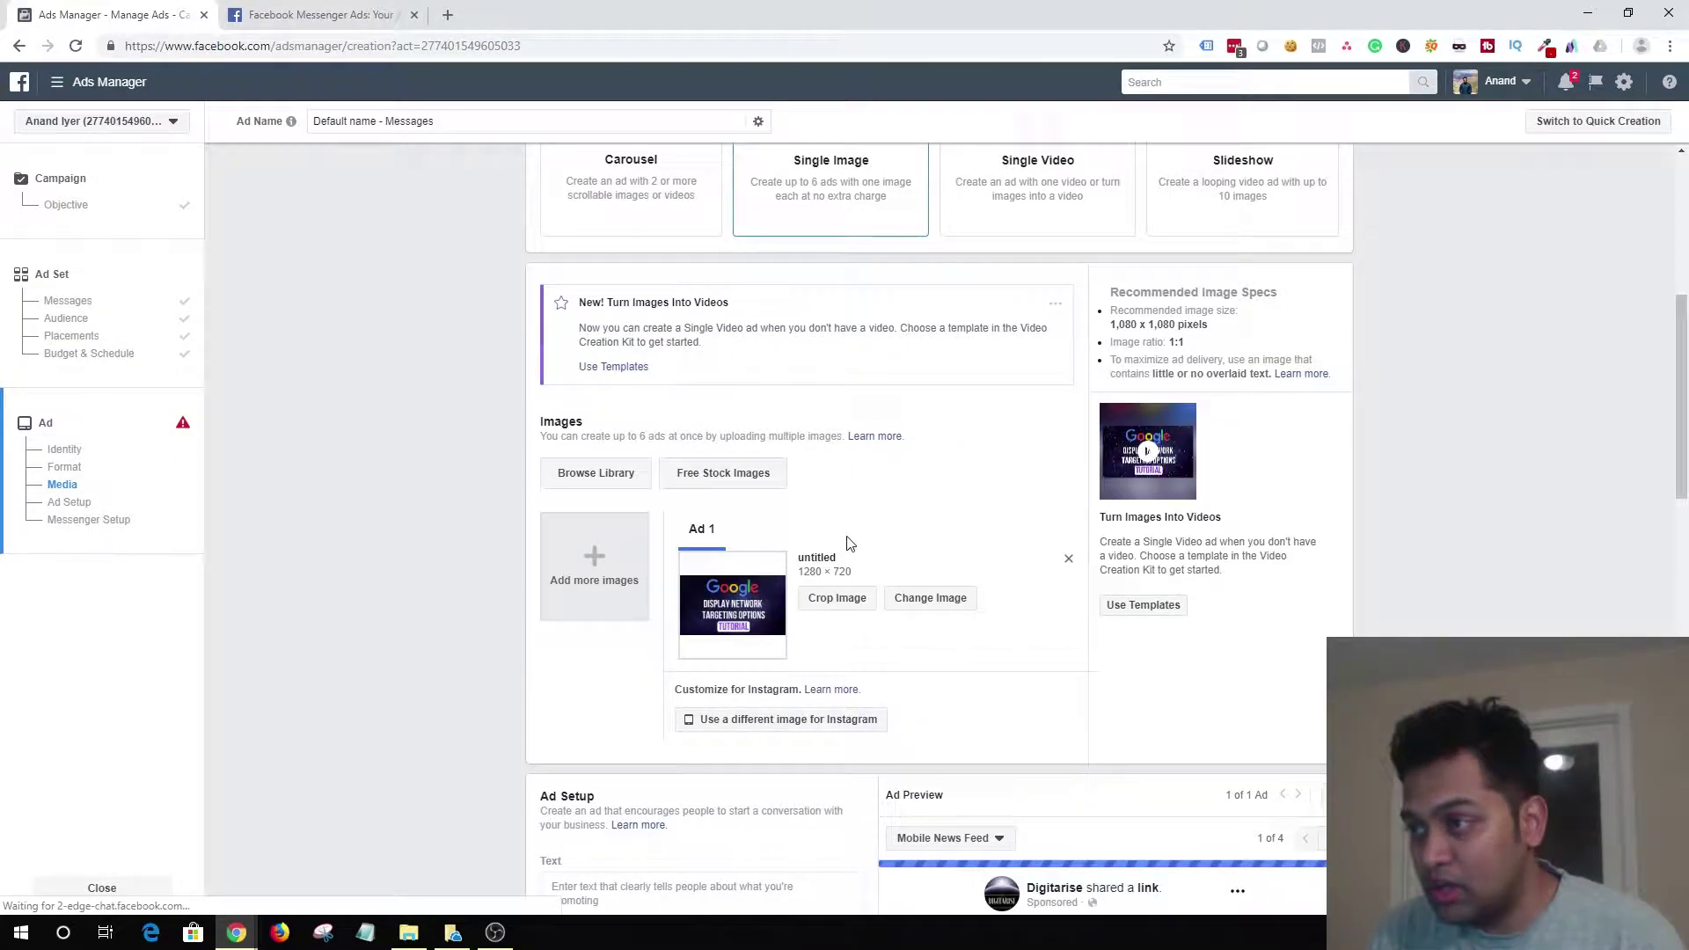
Step: Set the ad text to "Request for a free consultation. Talk to our digital marketing experts!"
{"action": "scroll", "coordinate": [976, 585], "scroll_direction": "down", "scroll_amount": 5}
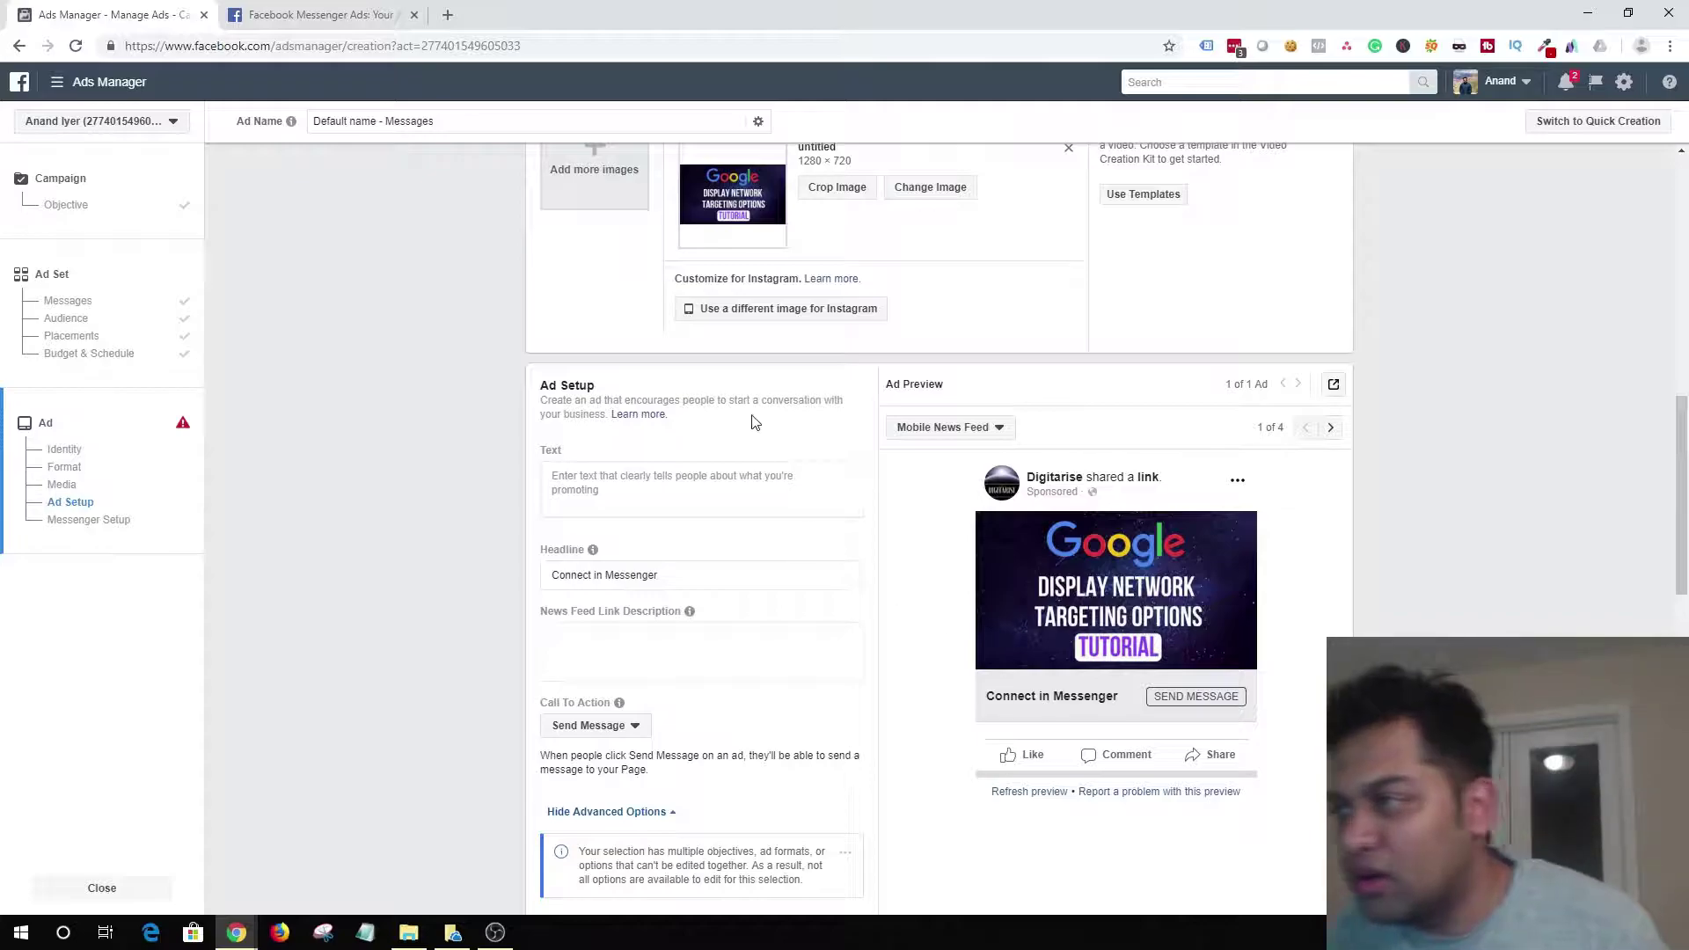
{"action": "left_click", "coordinate": [637, 499]}
{"action": "type", "text": "Rec"}
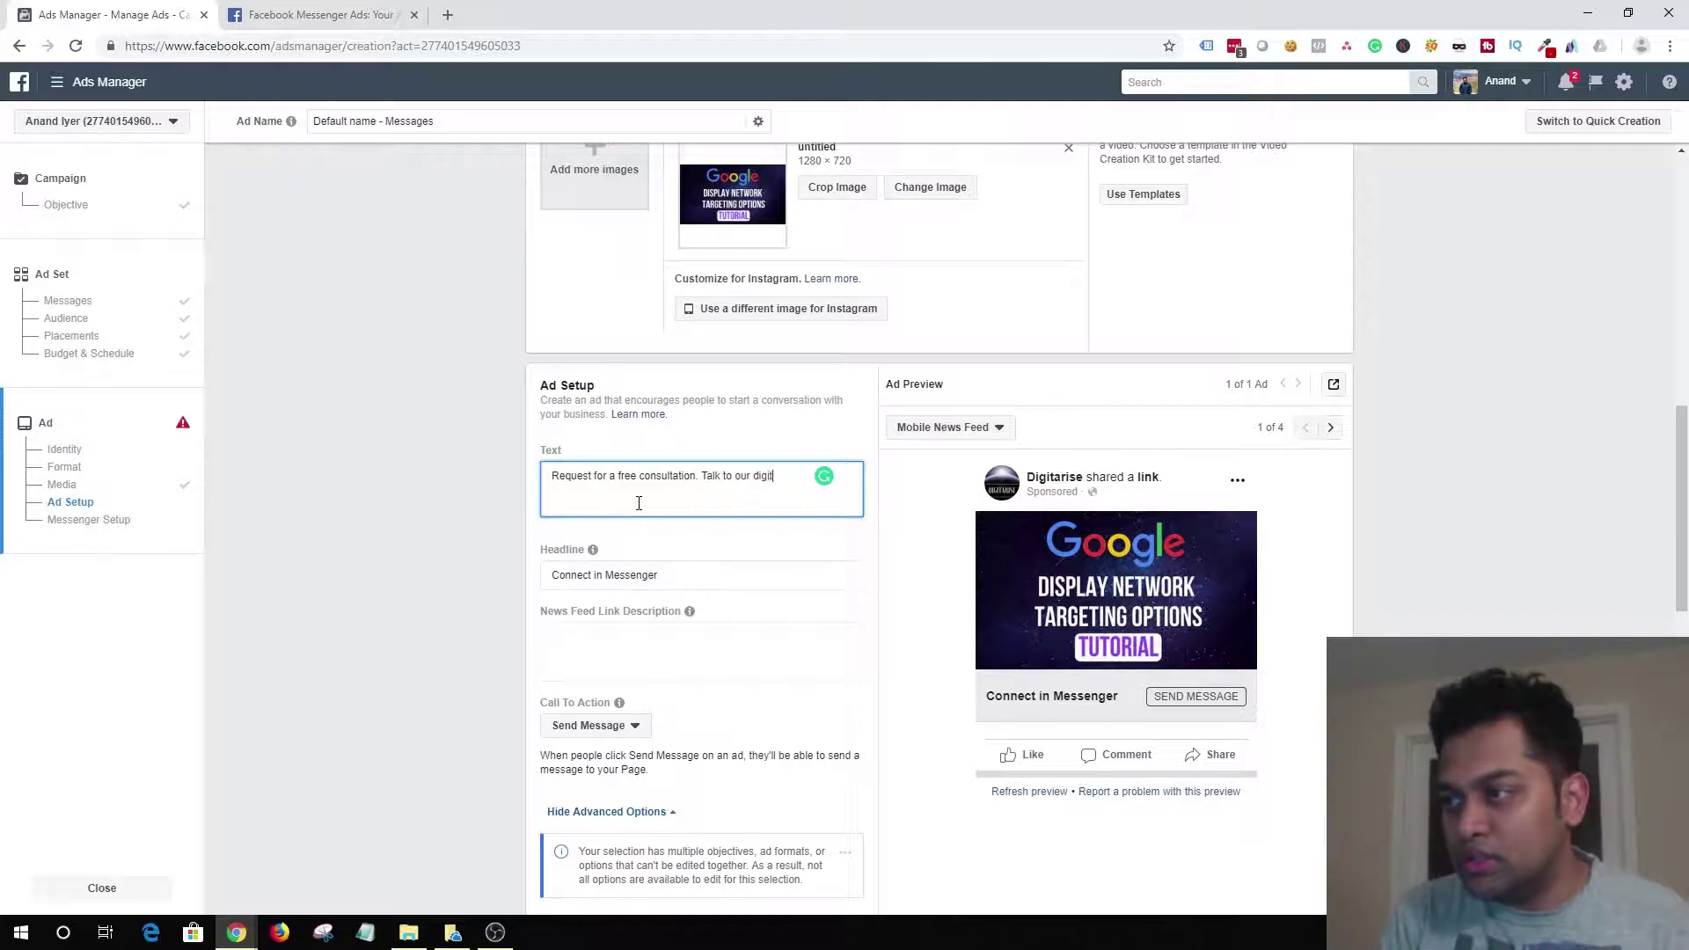
{"action": "type", "text": "ting expoerts"}
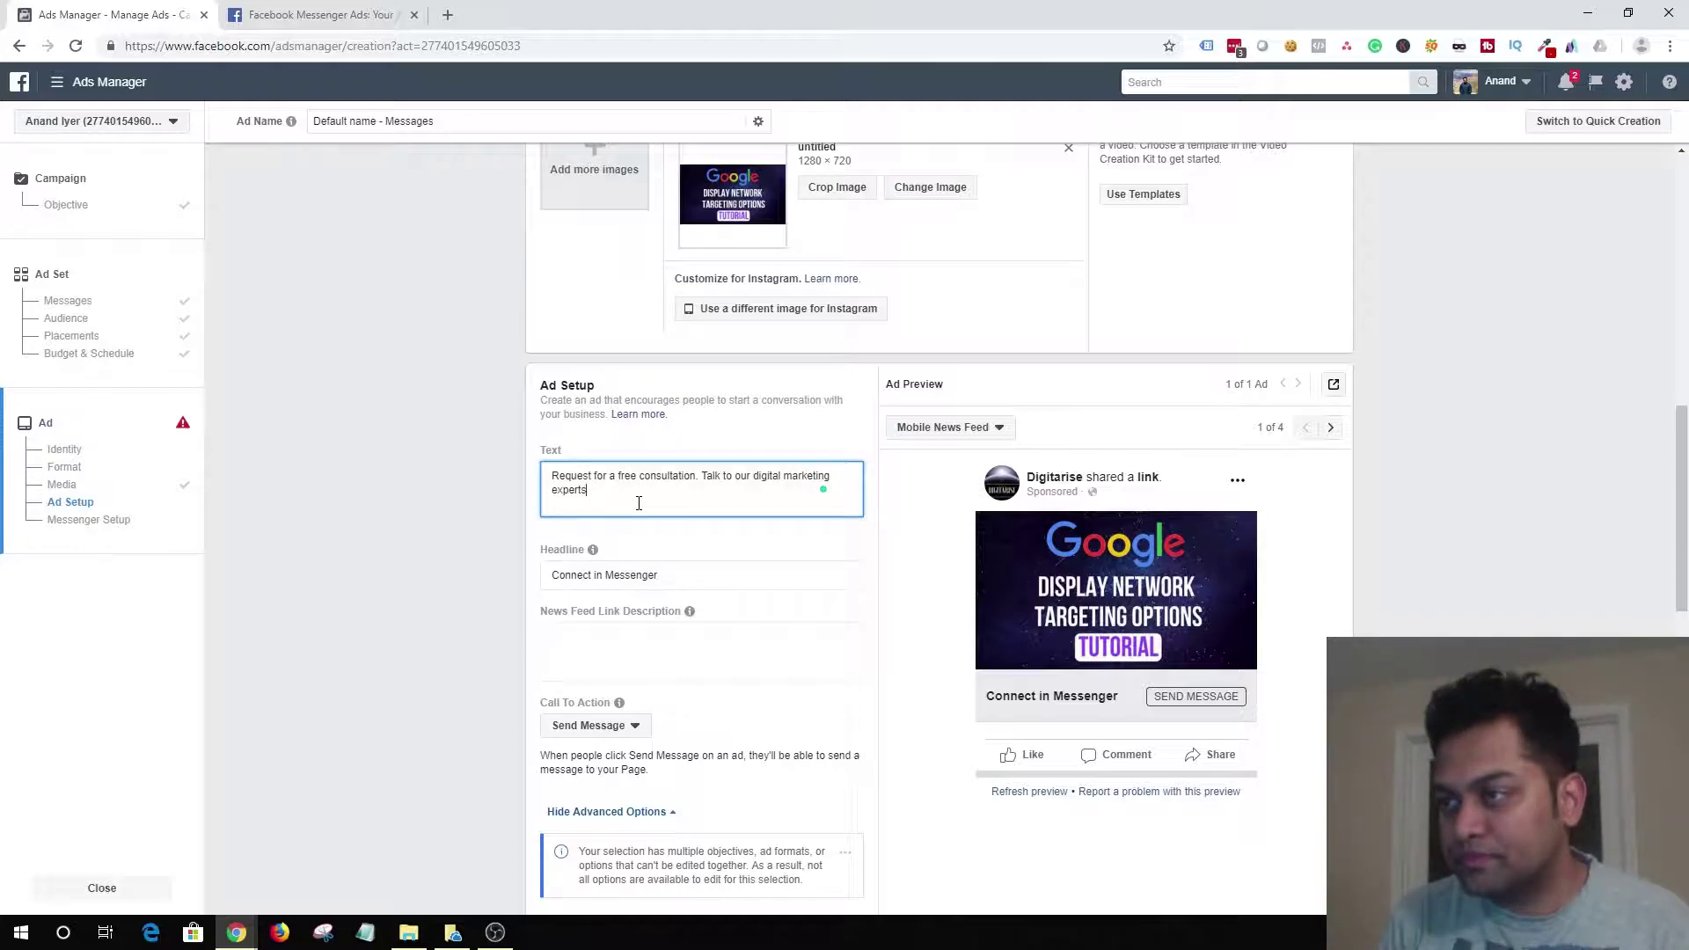
{"action": "type", "text": "!"}
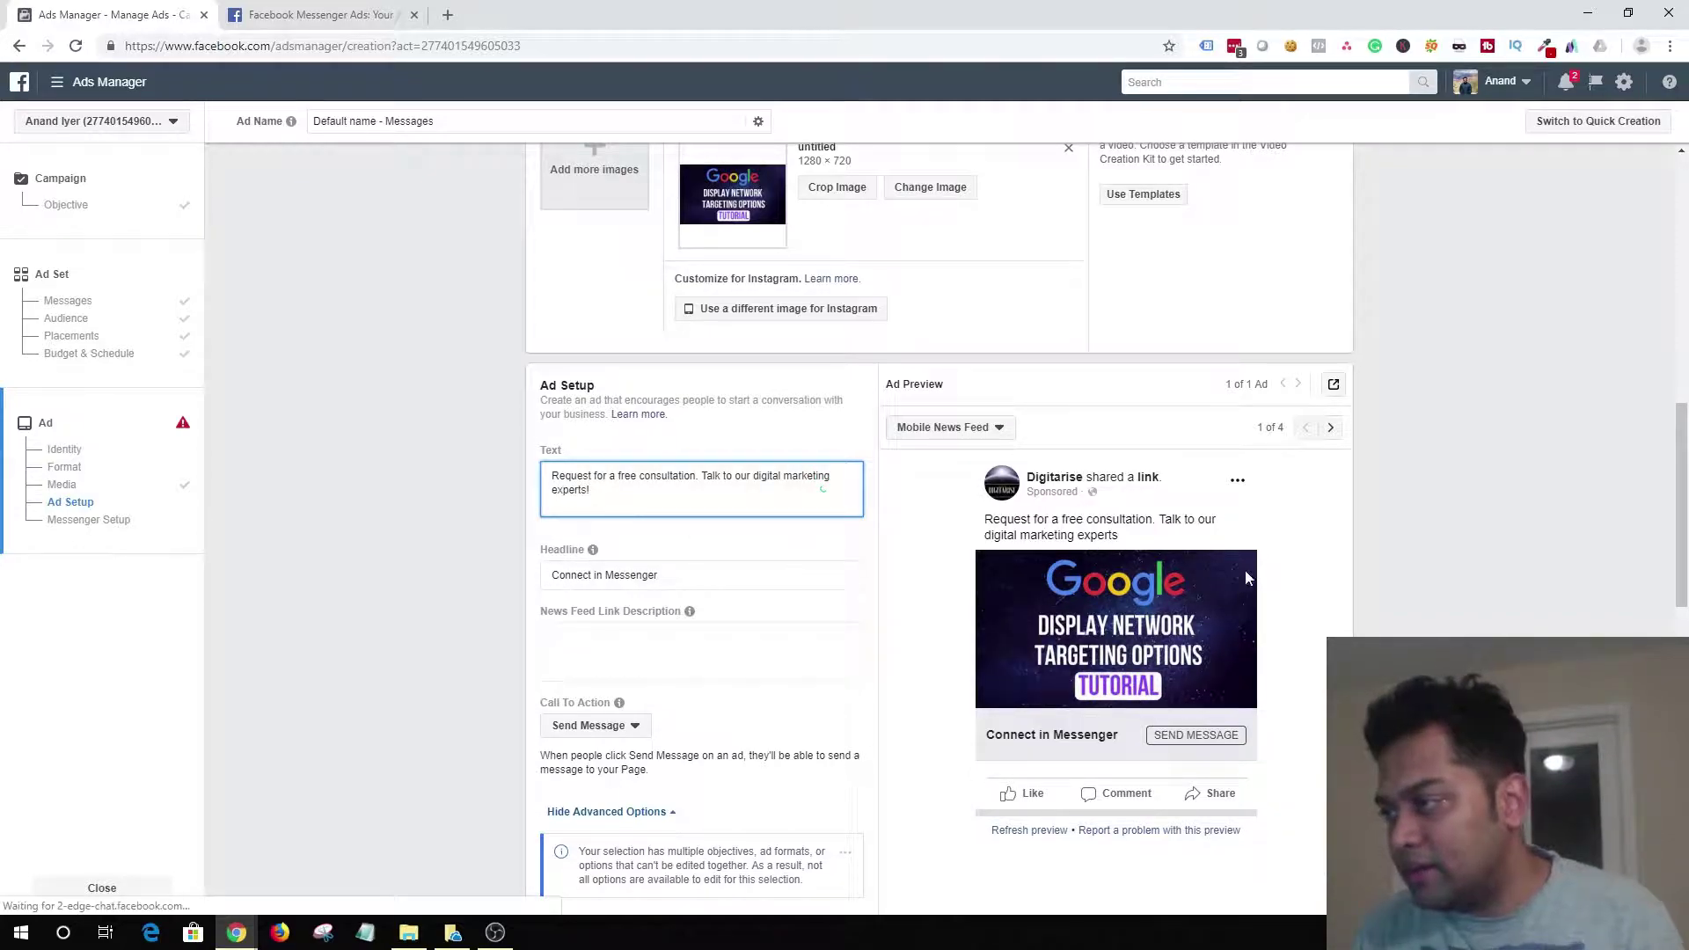
{"action": "left_click", "coordinate": [1435, 503]}
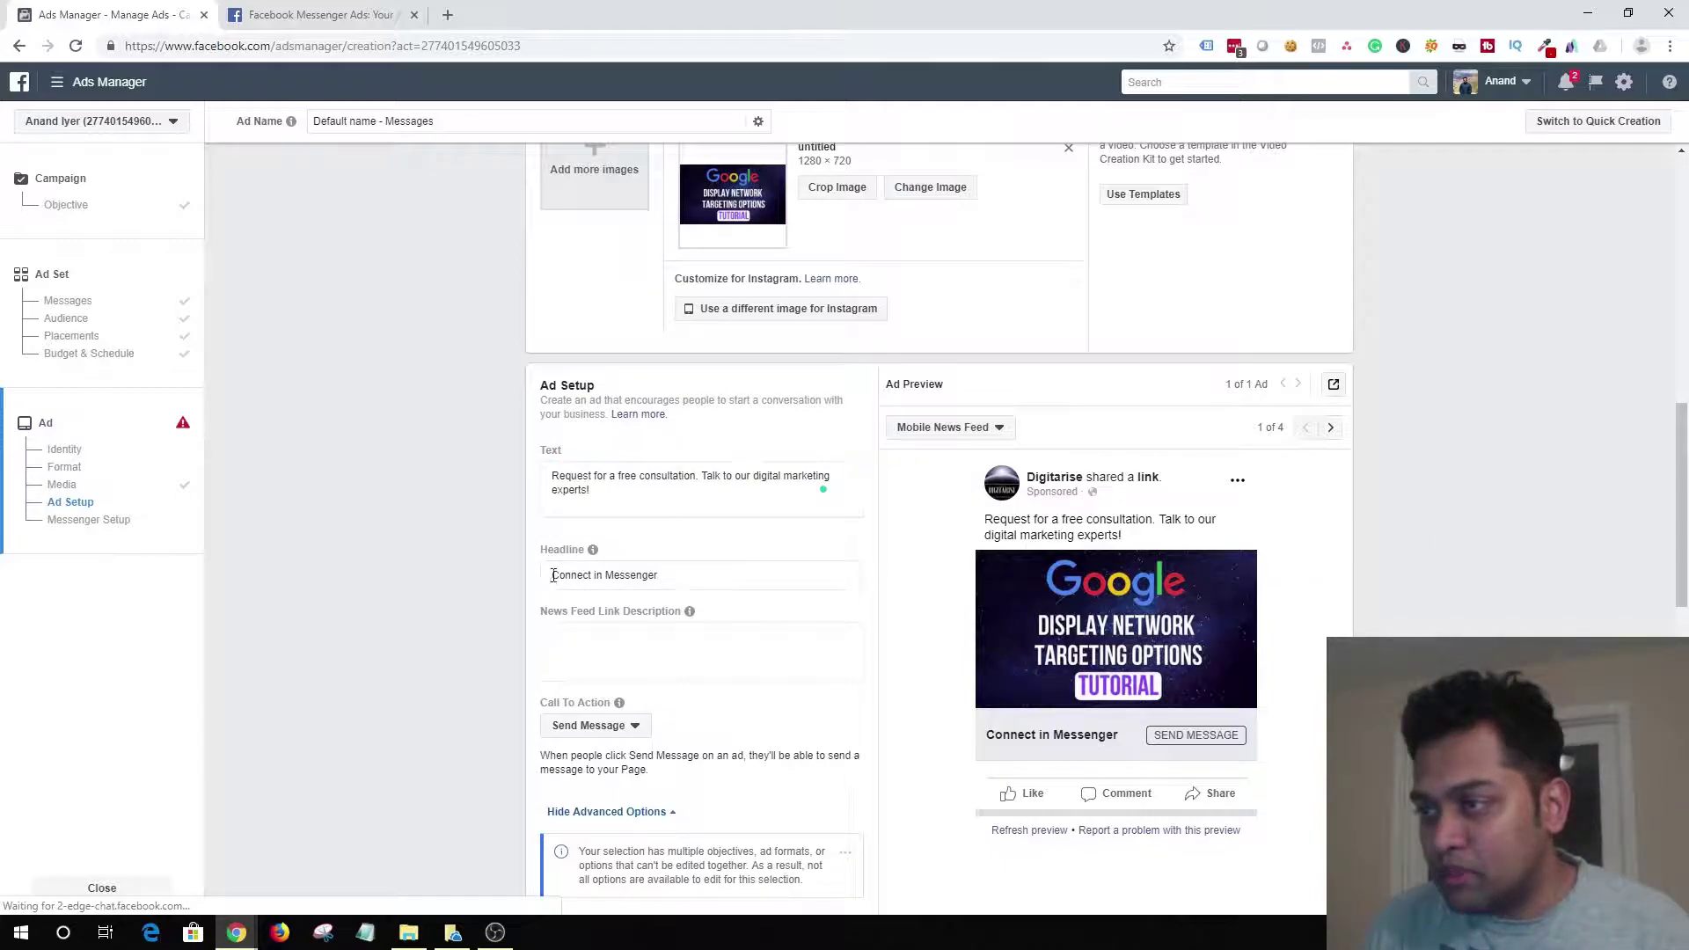
Step: Replace the ad's headline with "Request free consultation"
{"action": "triple_click", "coordinate": [668, 574]}
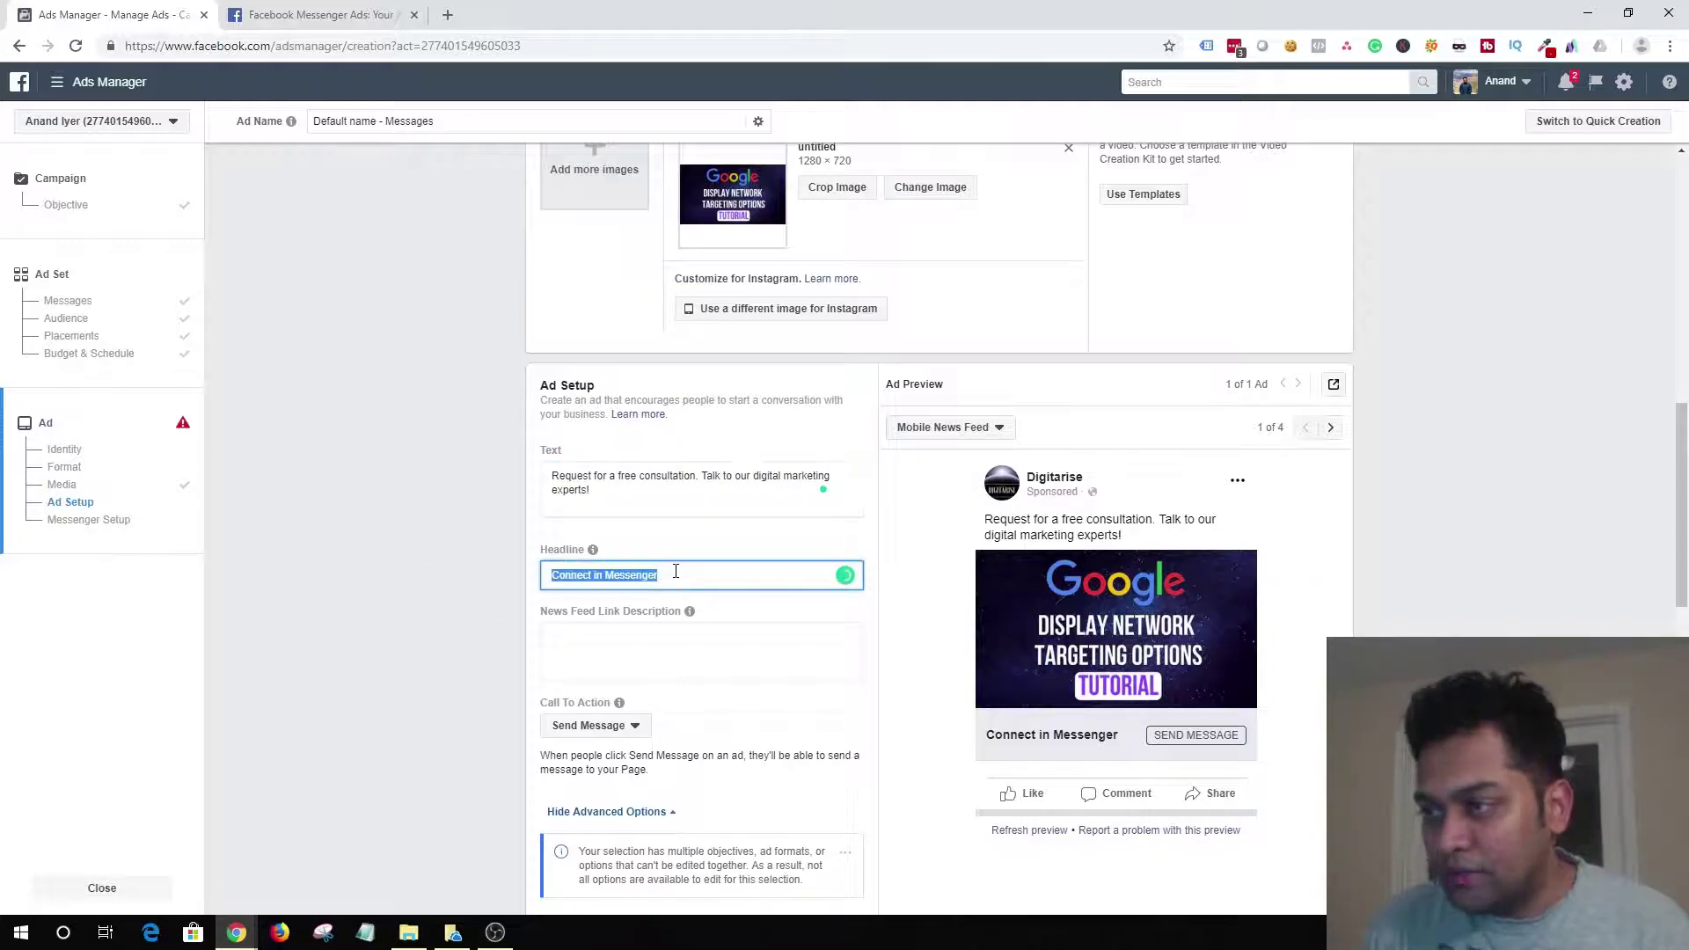
{"action": "type", "text": "Request free consultation"}
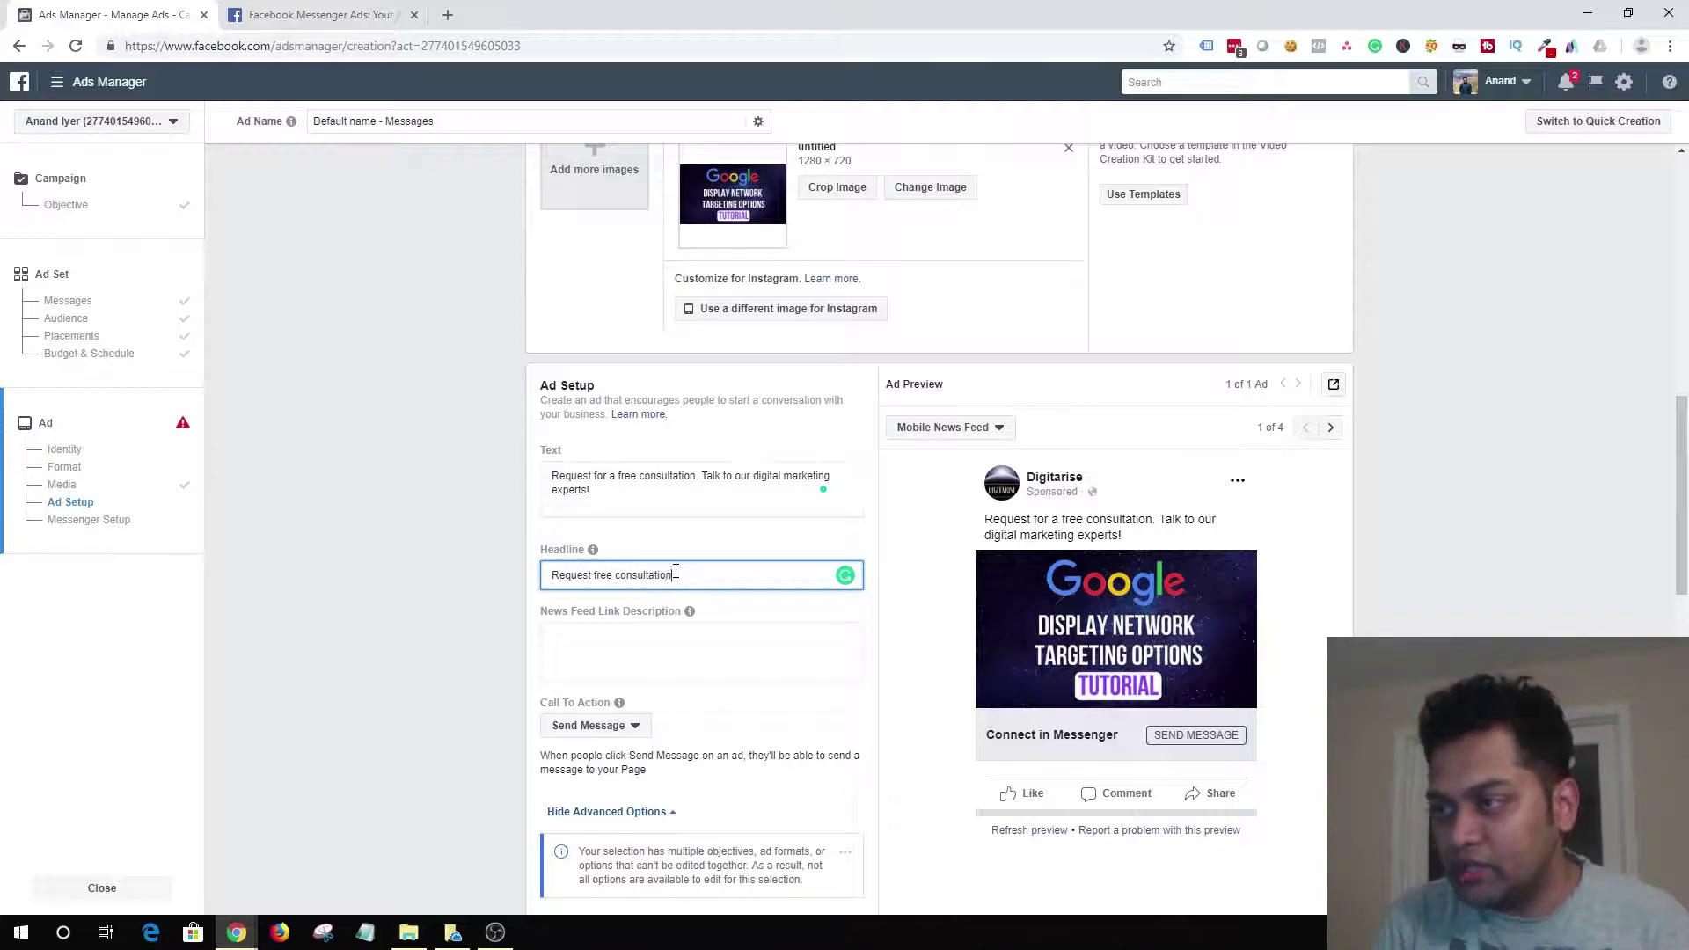
{"action": "left_click", "coordinate": [441, 641]}
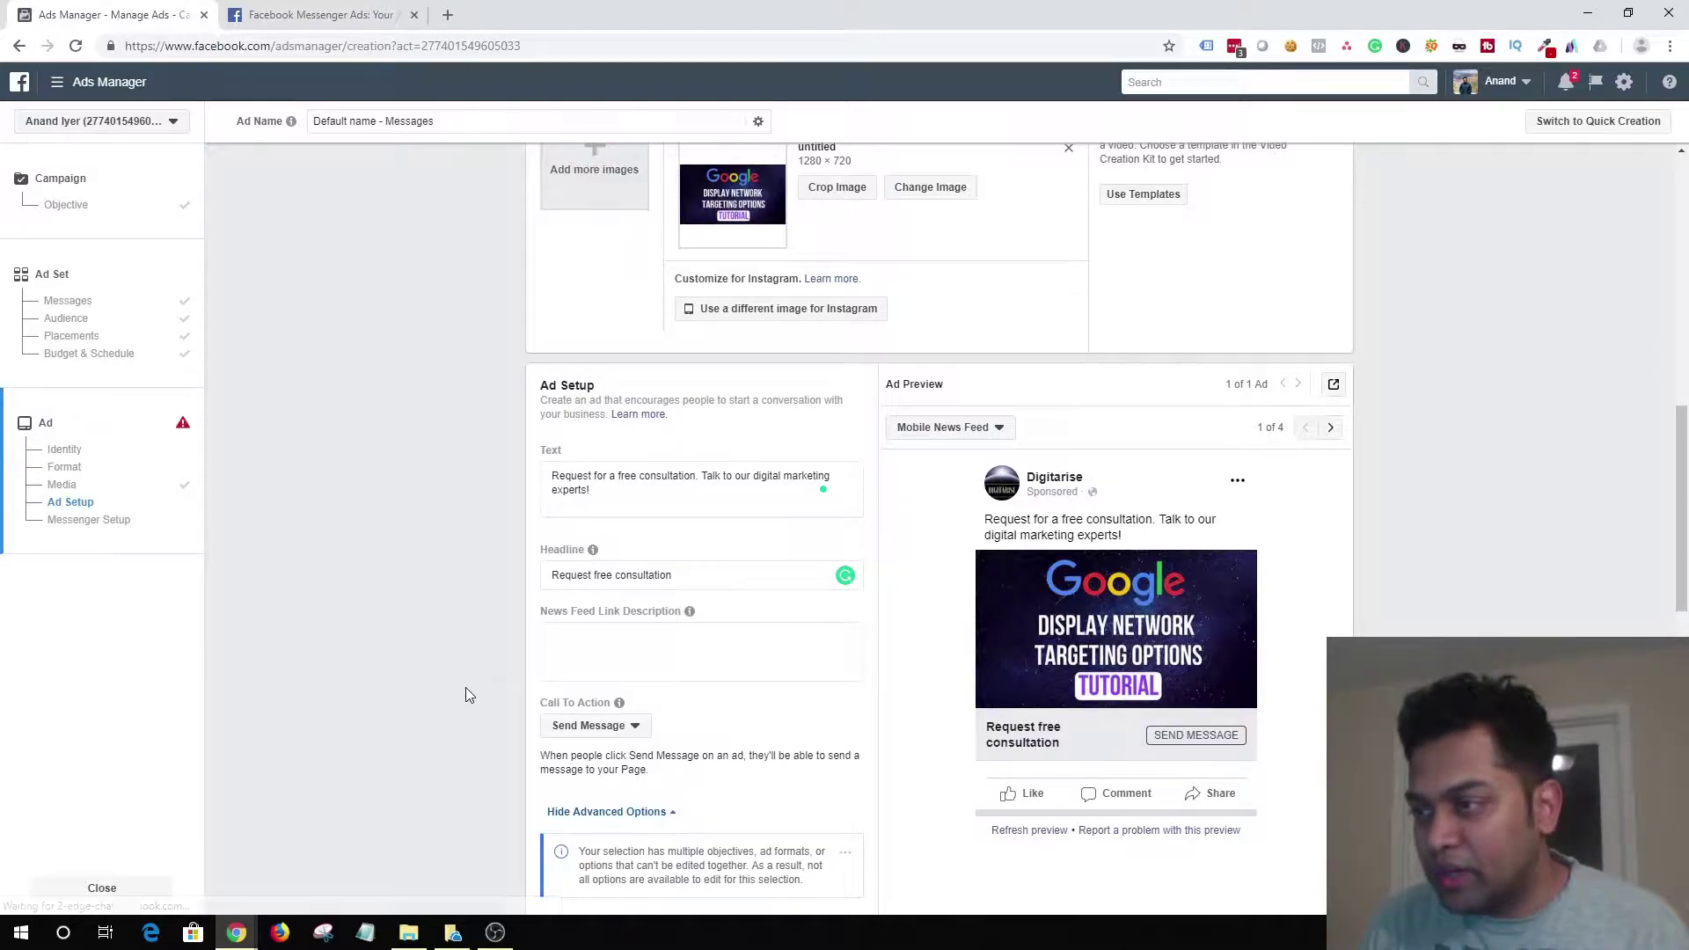
Step: View the existing custom template in the Messenger setup and compare its message preview with the ad preview
{"action": "scroll", "coordinate": [466, 688], "scroll_direction": "down", "scroll_amount": 5}
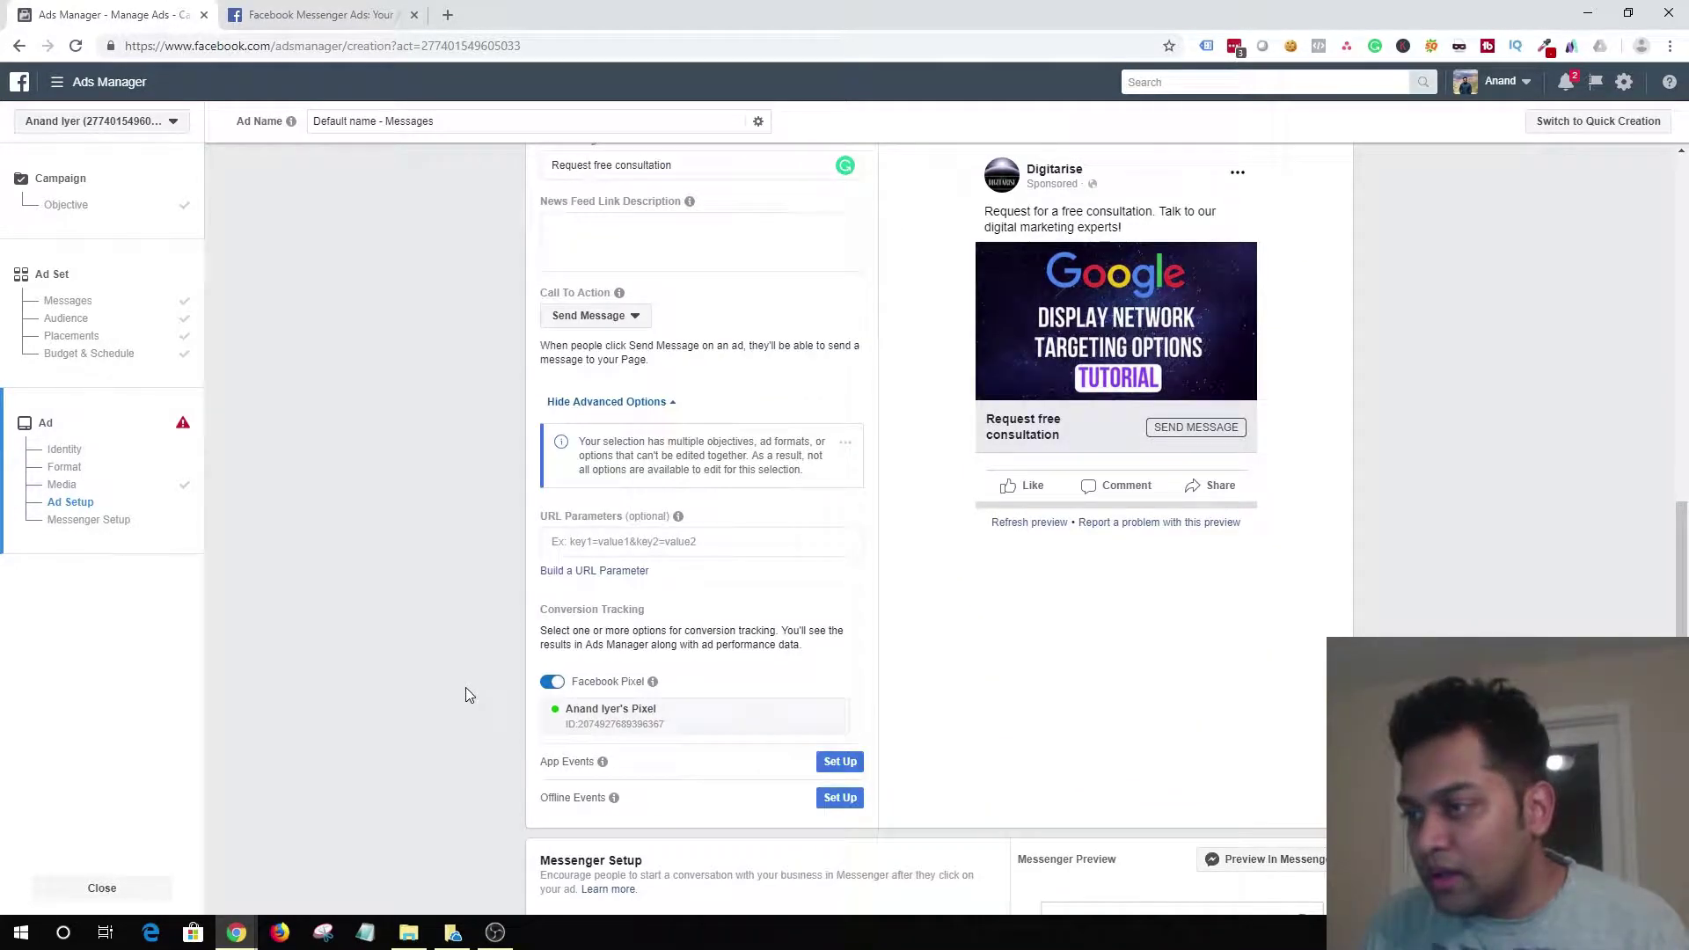
{"action": "scroll", "coordinate": [465, 688], "scroll_direction": "down", "scroll_amount": 5}
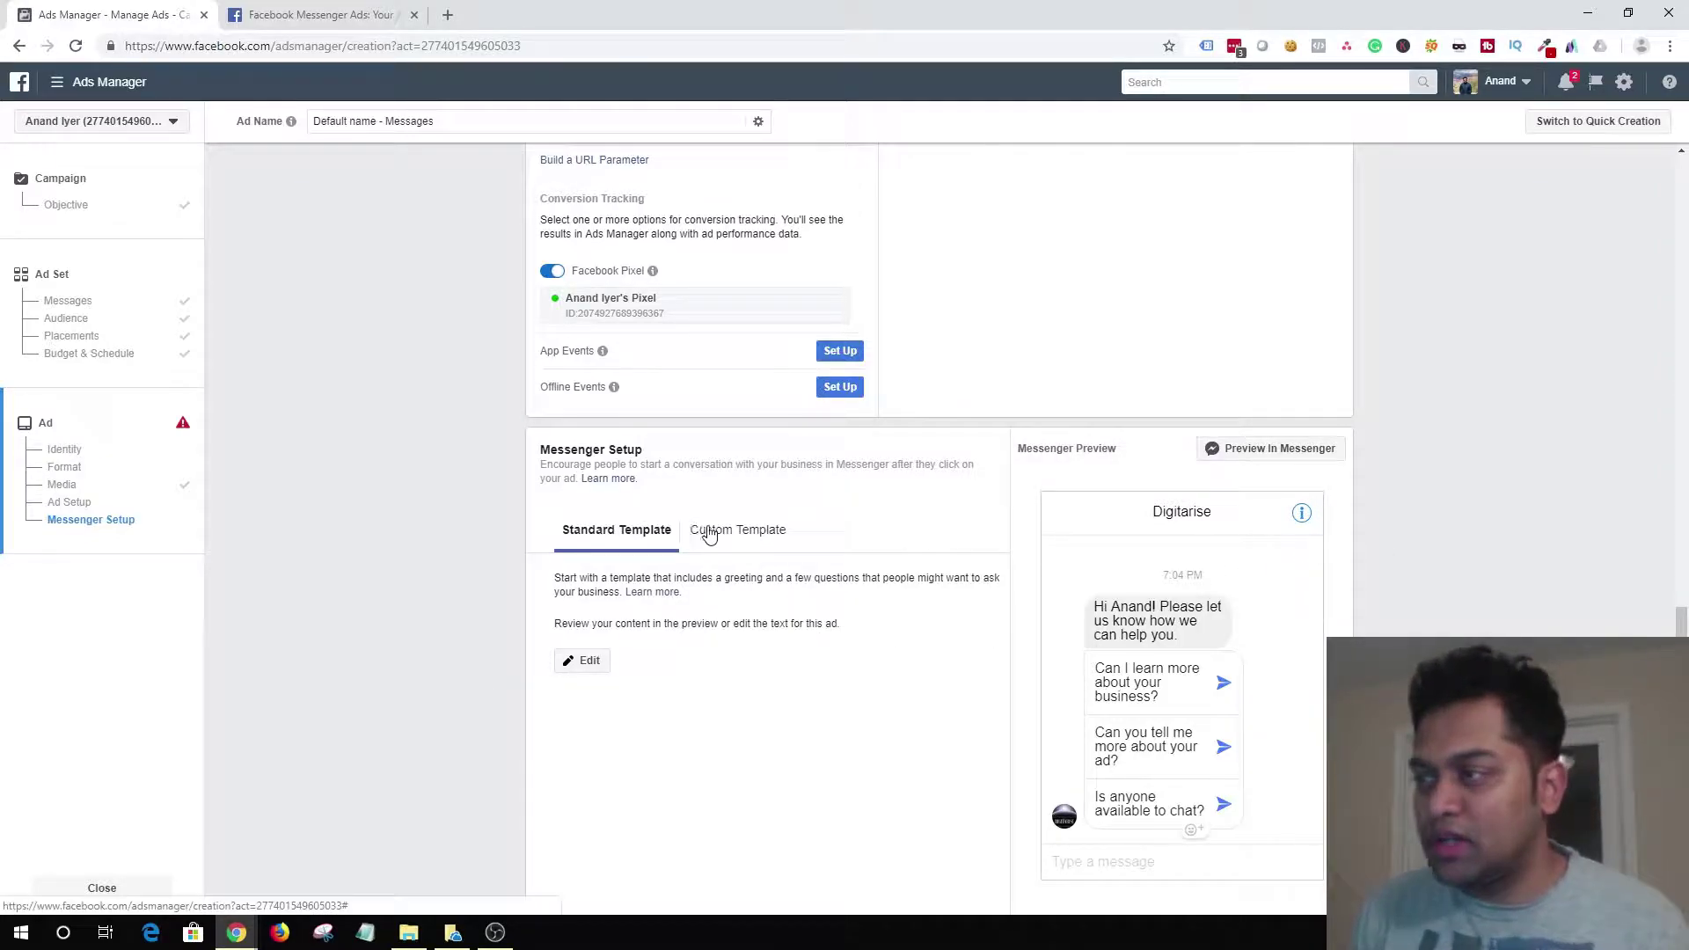
{"action": "scroll", "coordinate": [789, 559], "scroll_direction": "down", "scroll_amount": 2}
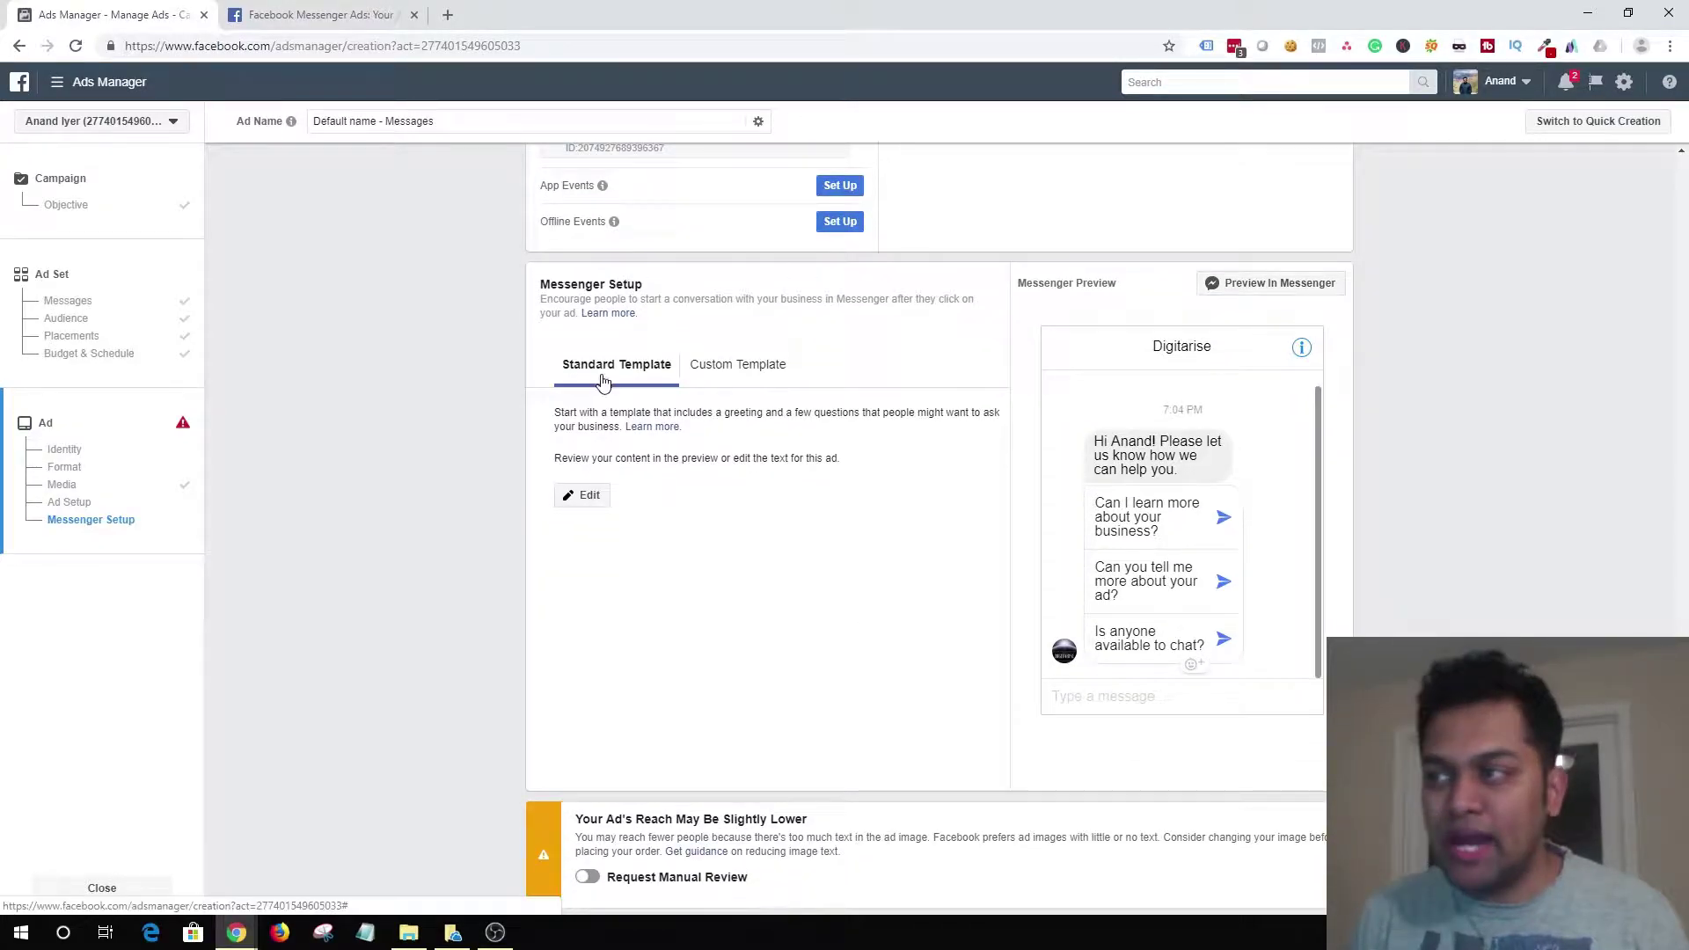
{"action": "left_click", "coordinate": [744, 369]}
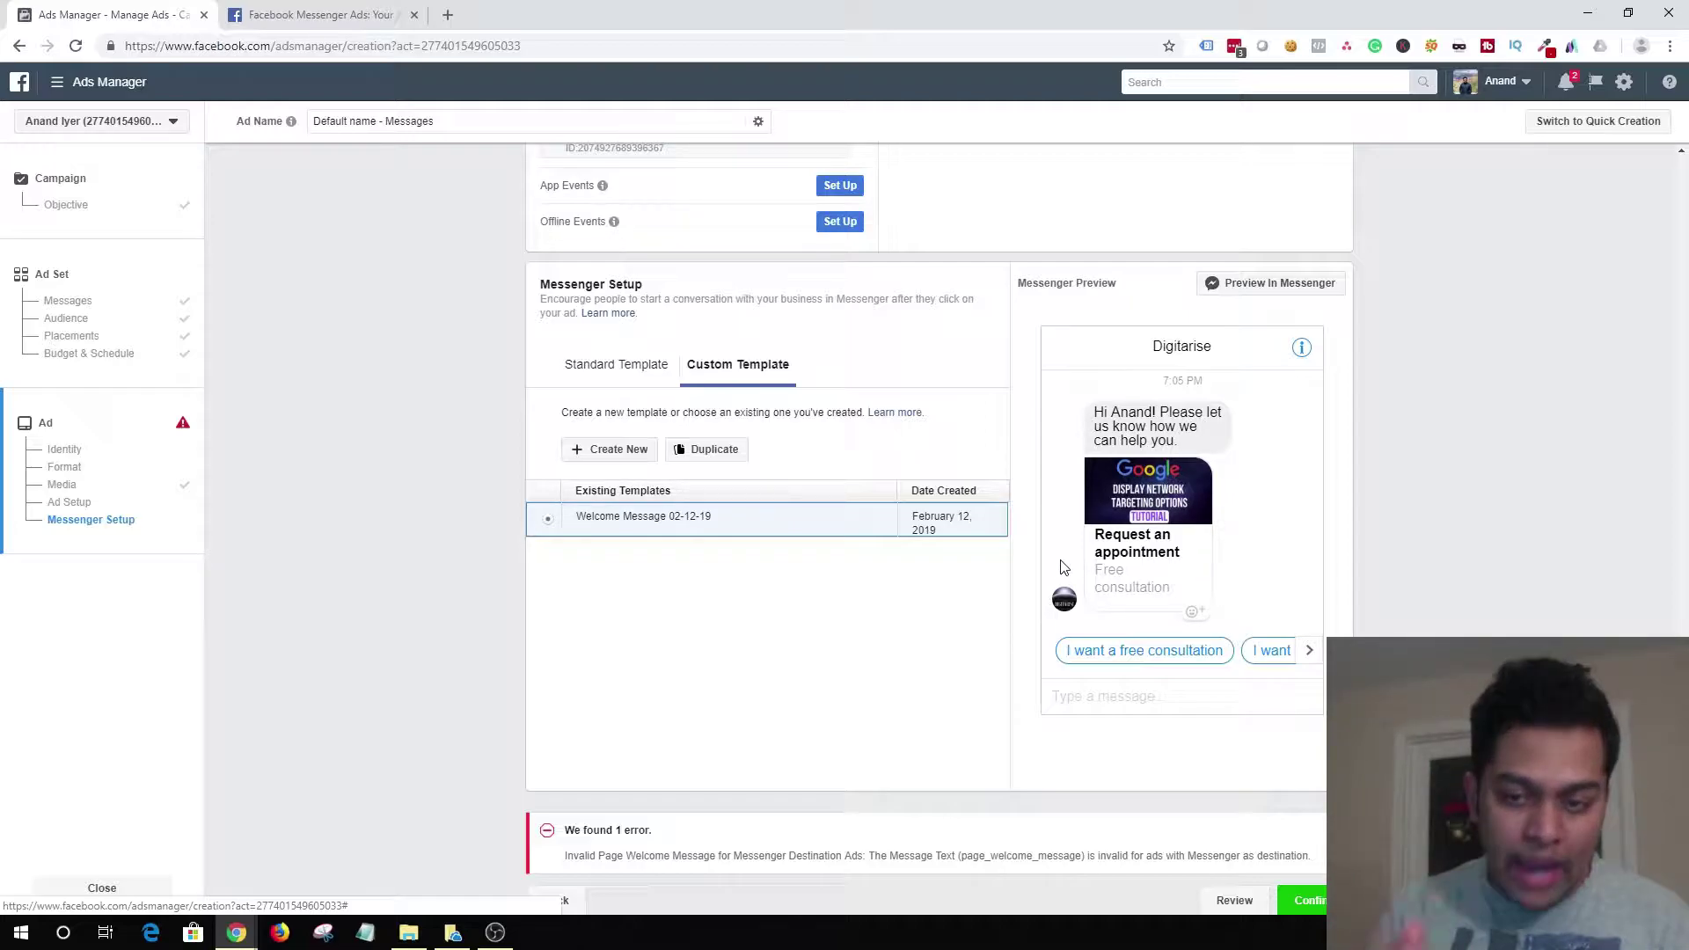
{"action": "scroll", "coordinate": [1061, 568], "scroll_direction": "up", "scroll_amount": 10}
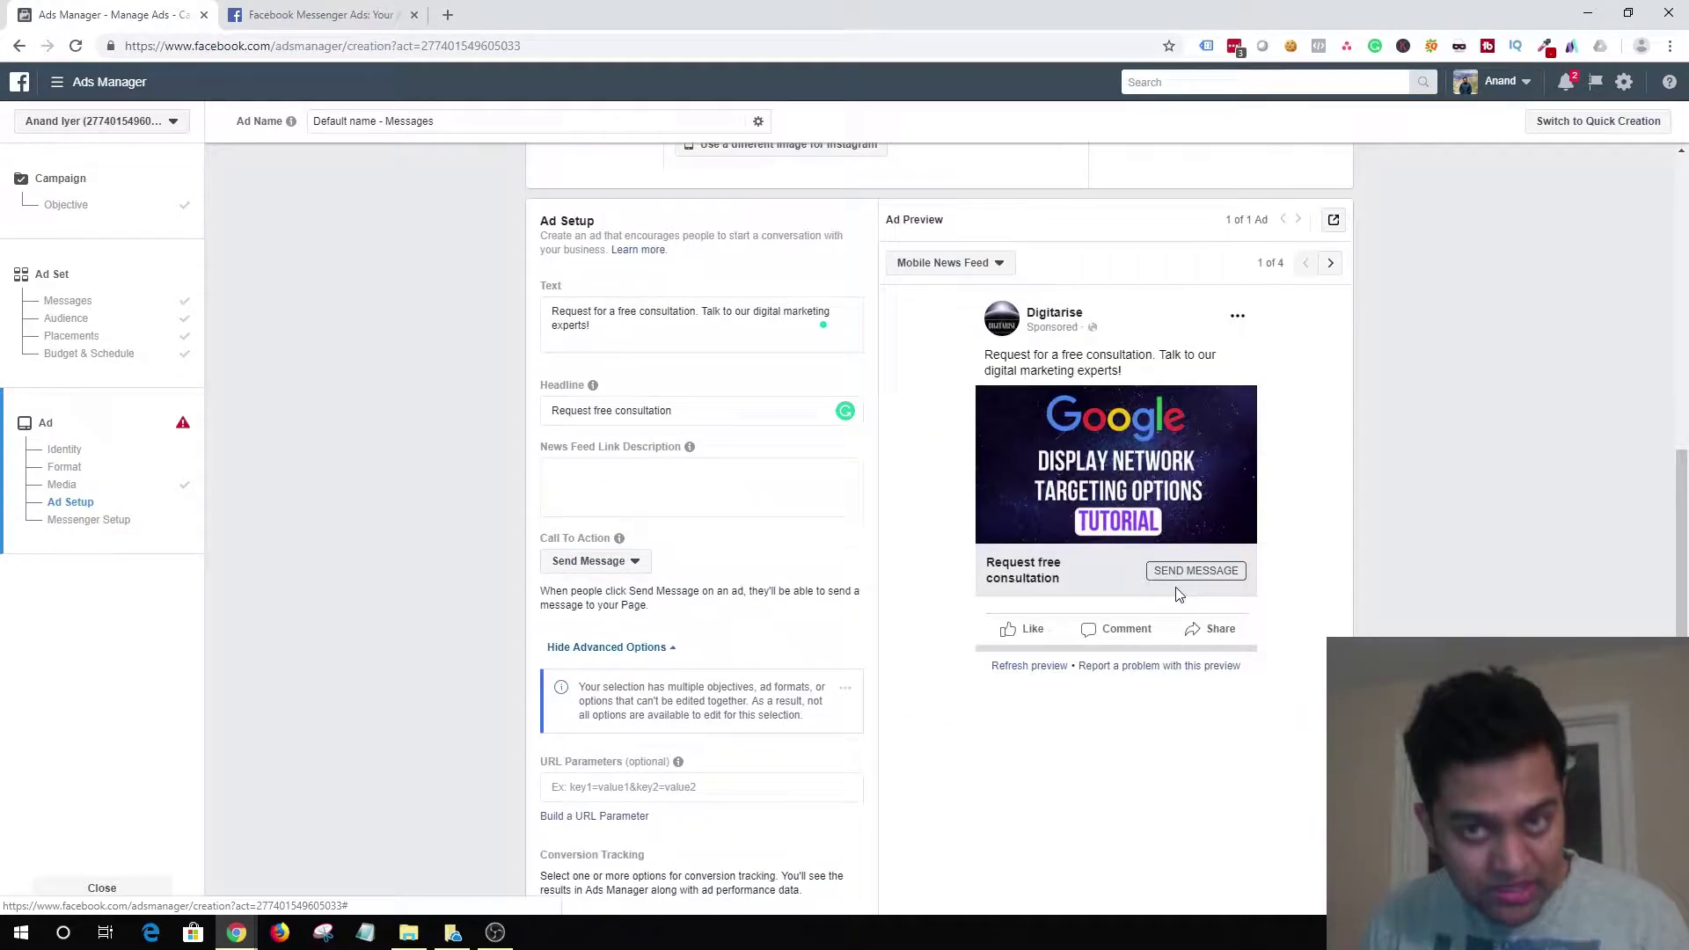
{"action": "scroll", "coordinate": [1330, 607], "scroll_direction": "down", "scroll_amount": 10}
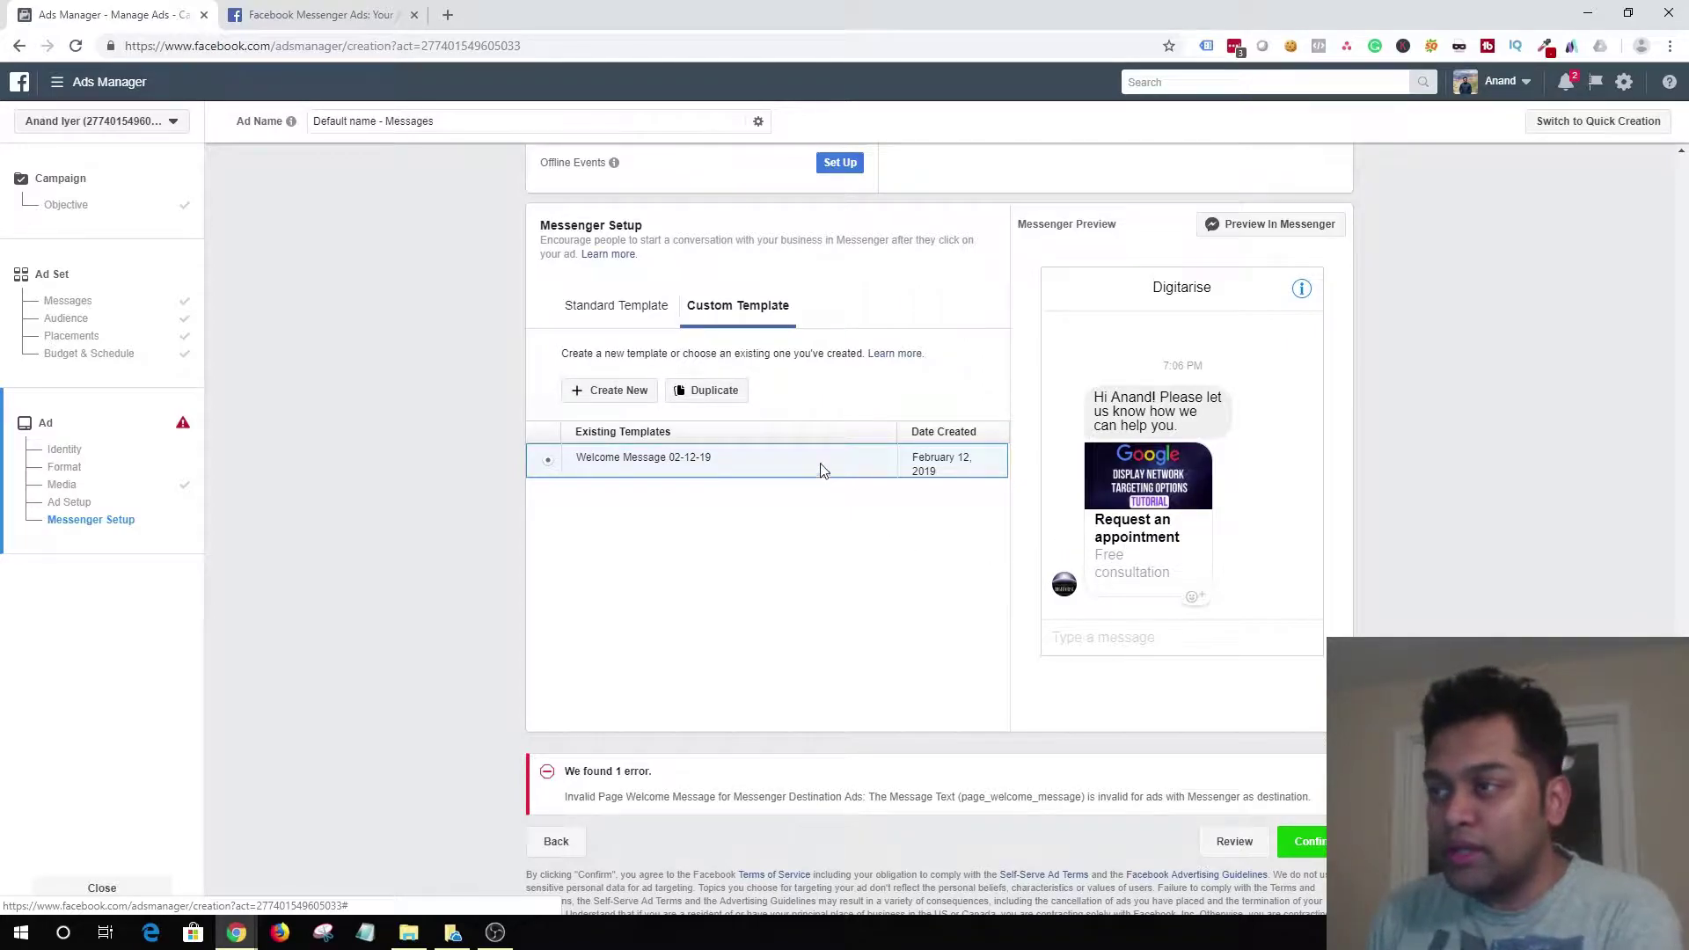
Step: Examine the standard Messenger template's text greeting and frequently asked questions, and close it without saving changes
{"action": "left_click", "coordinate": [616, 308]}
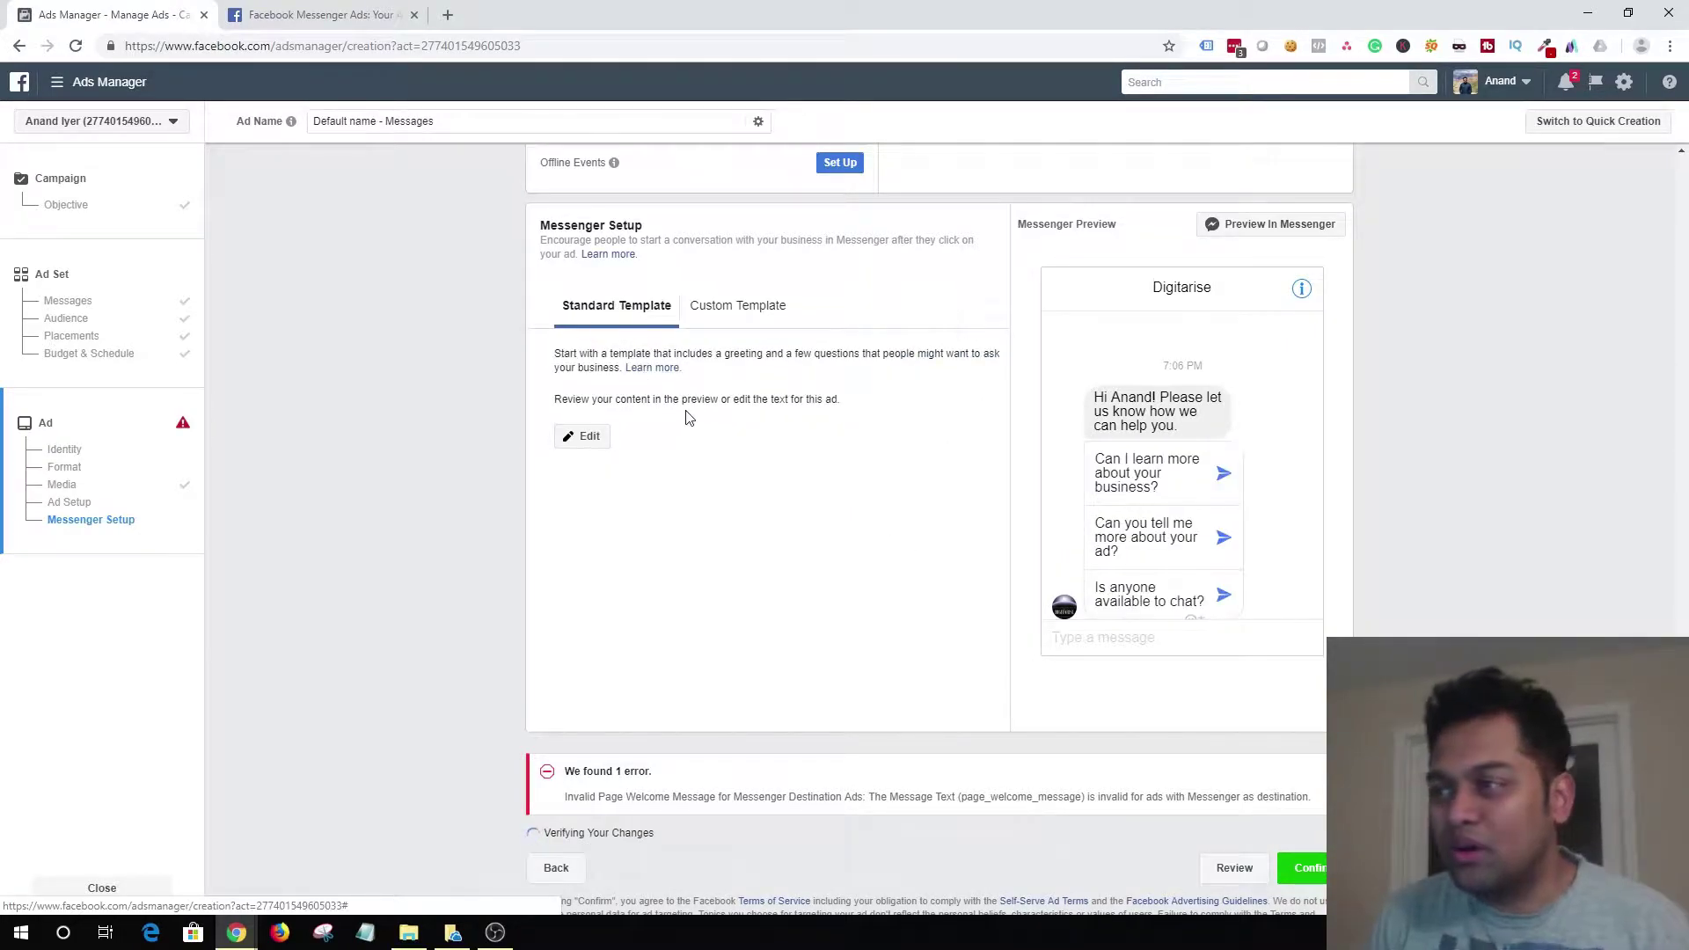
{"action": "left_click", "coordinate": [585, 437]}
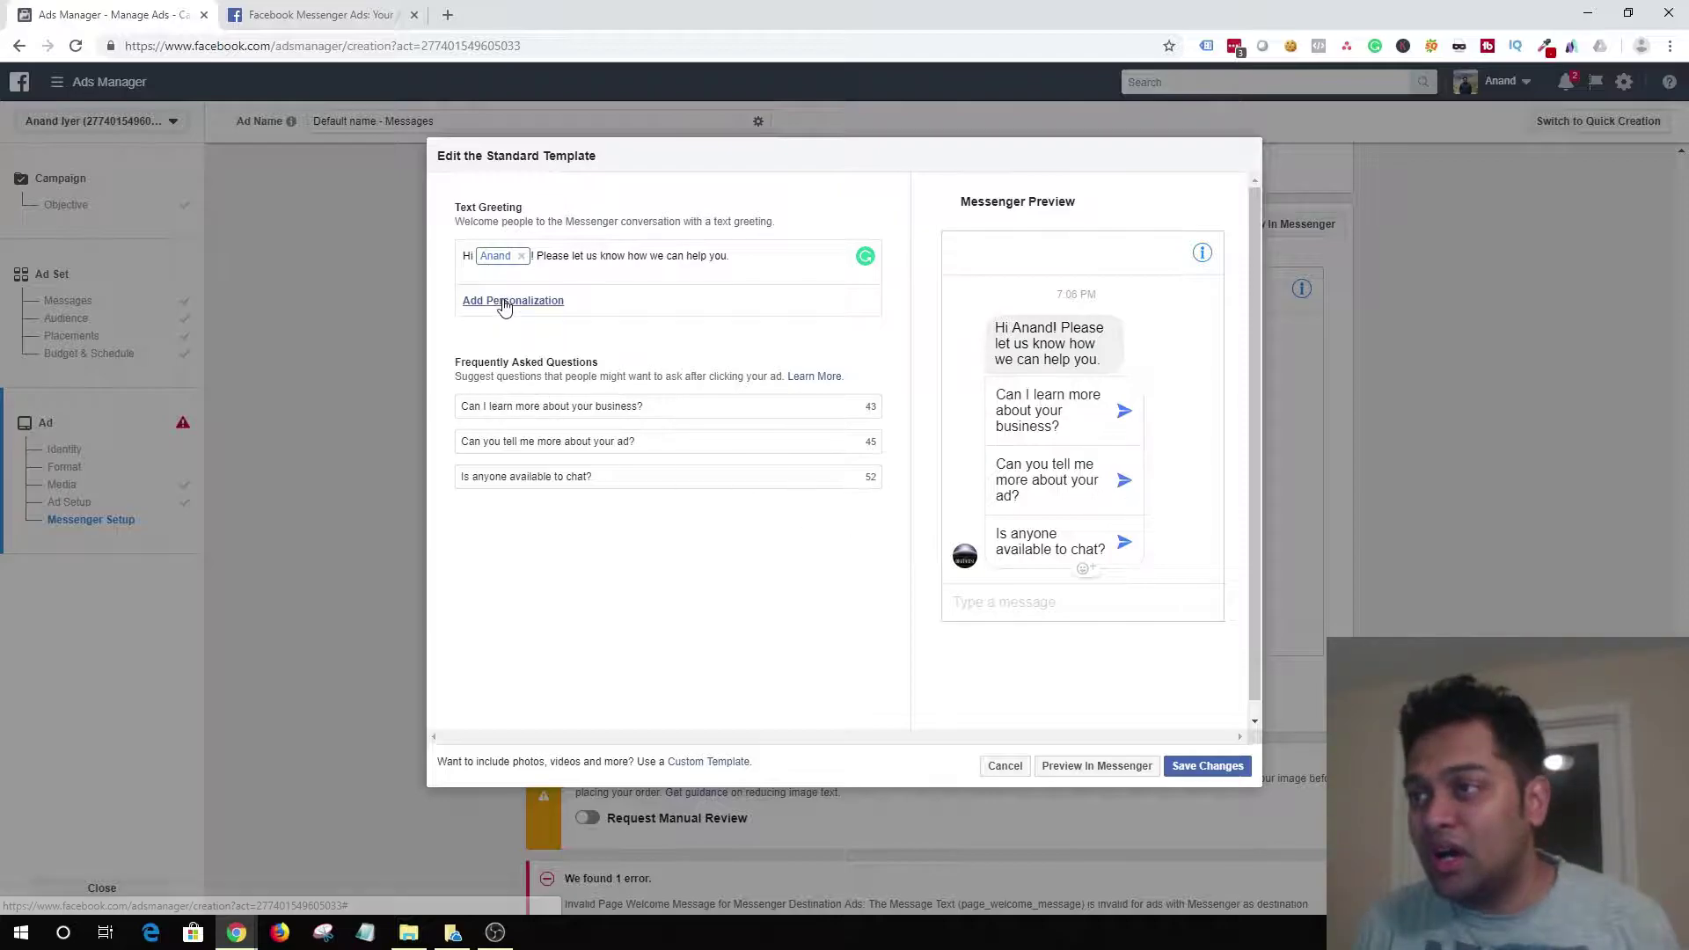
{"action": "left_click", "coordinate": [1005, 766]}
Step: Create a new custom Messenger template, compare the welcome message formats, and choose Text & Image
{"action": "left_click", "coordinate": [756, 317]}
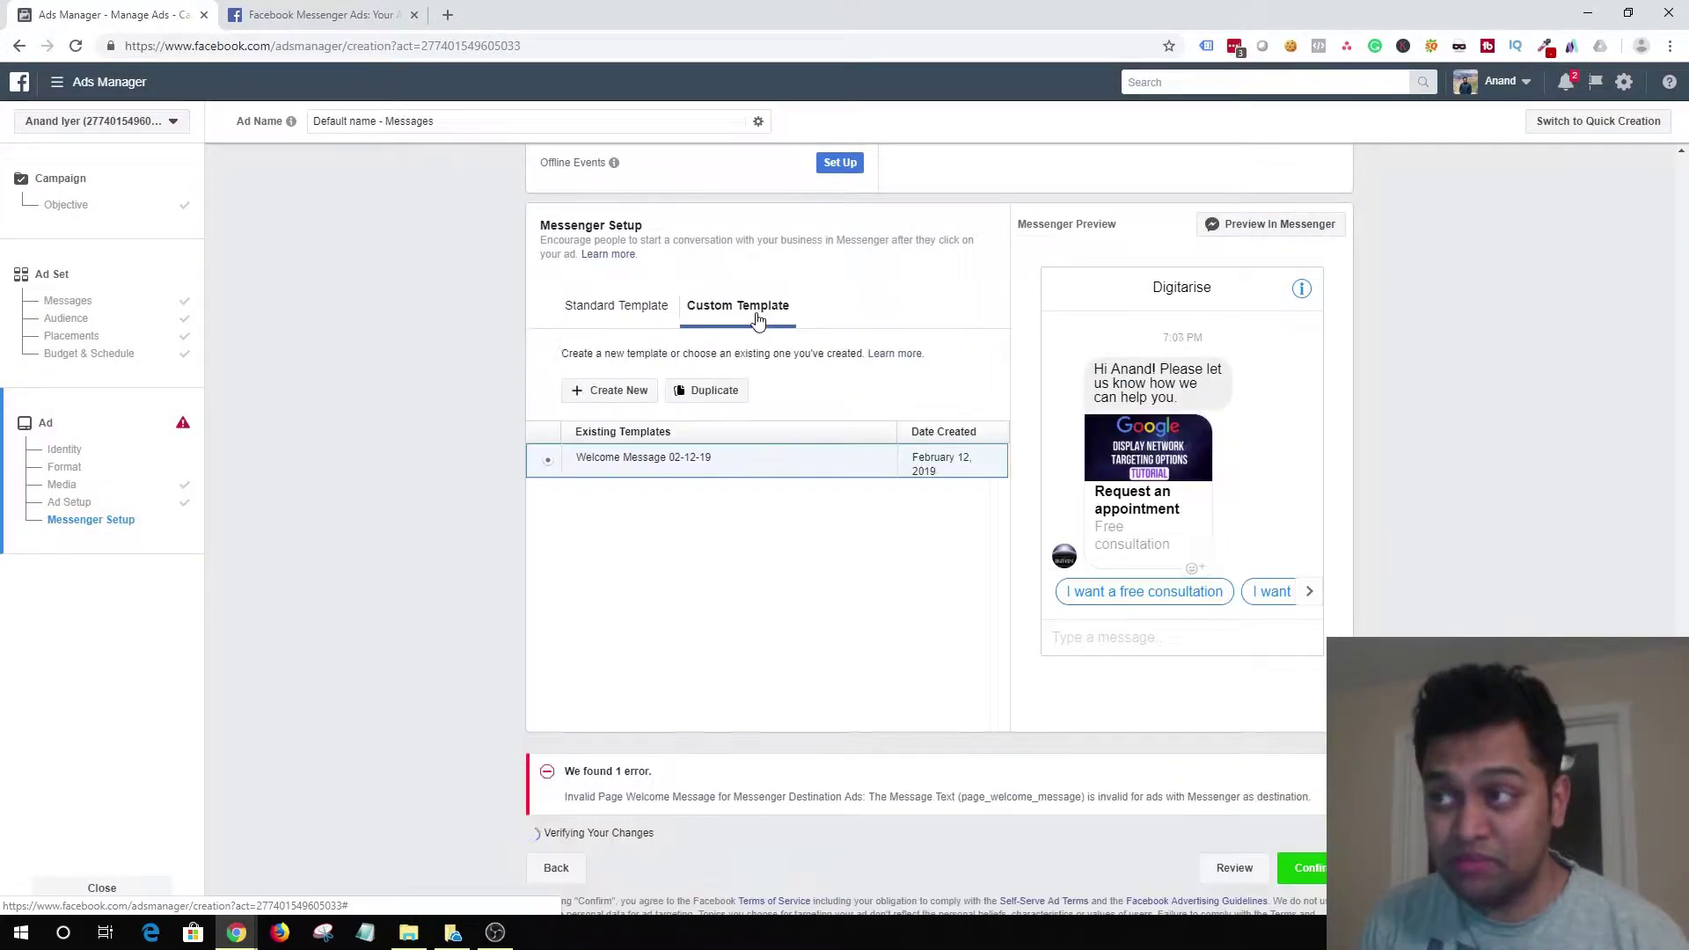
{"action": "left_click", "coordinate": [641, 403]}
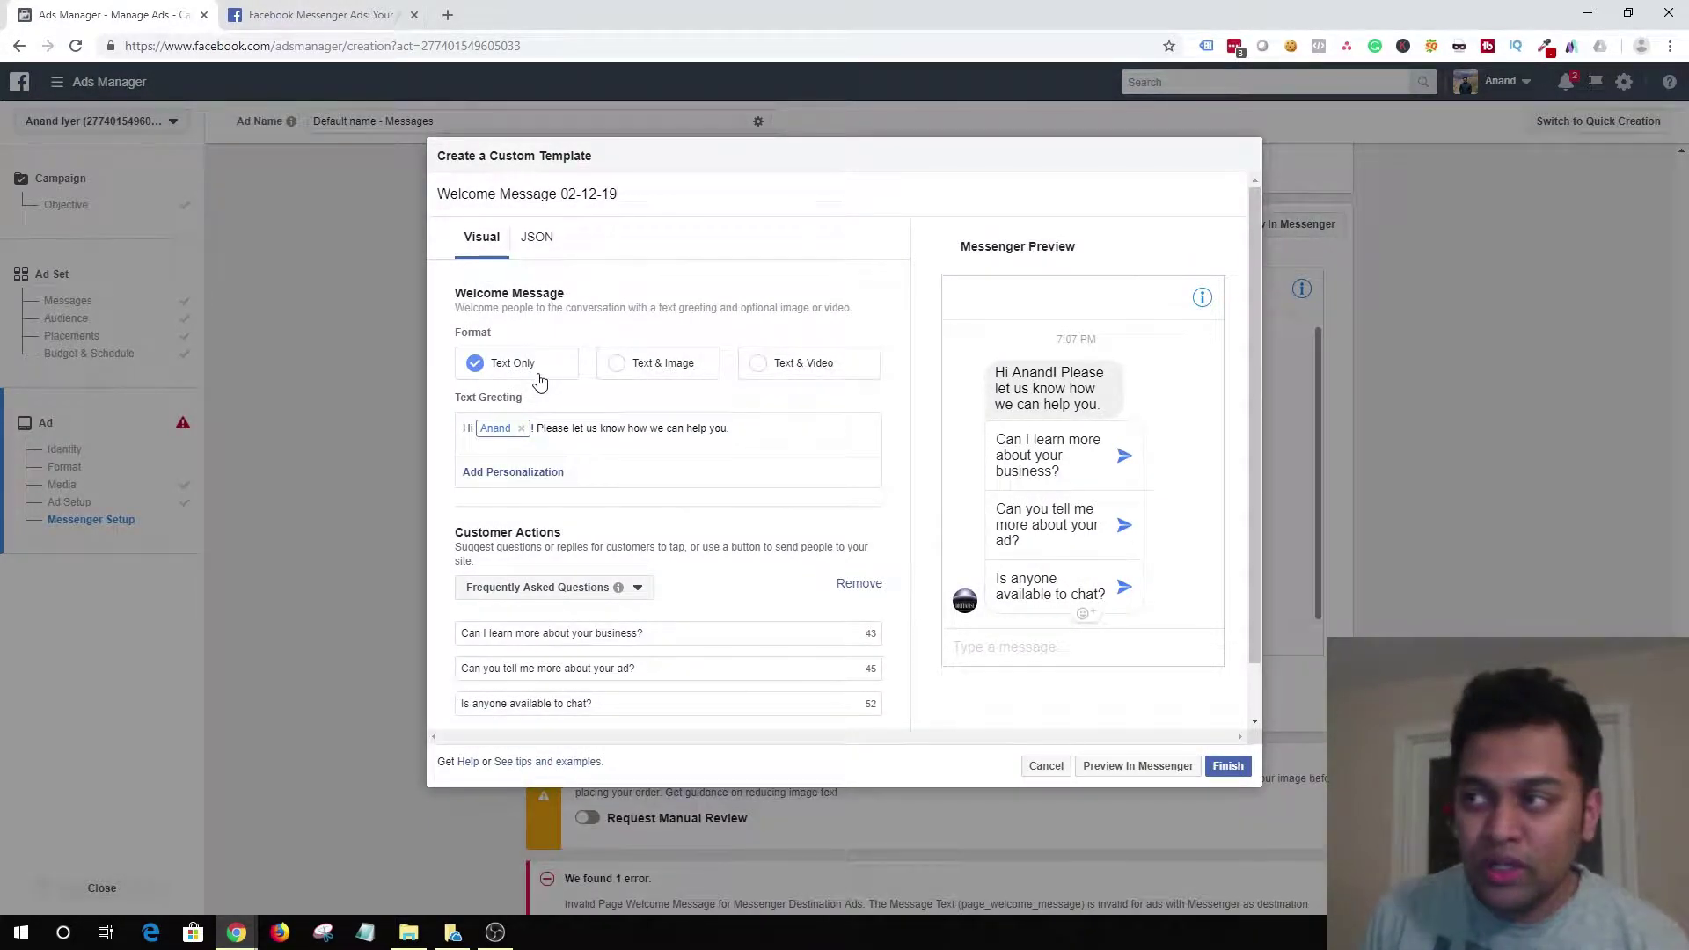
{"action": "left_click", "coordinate": [631, 381]}
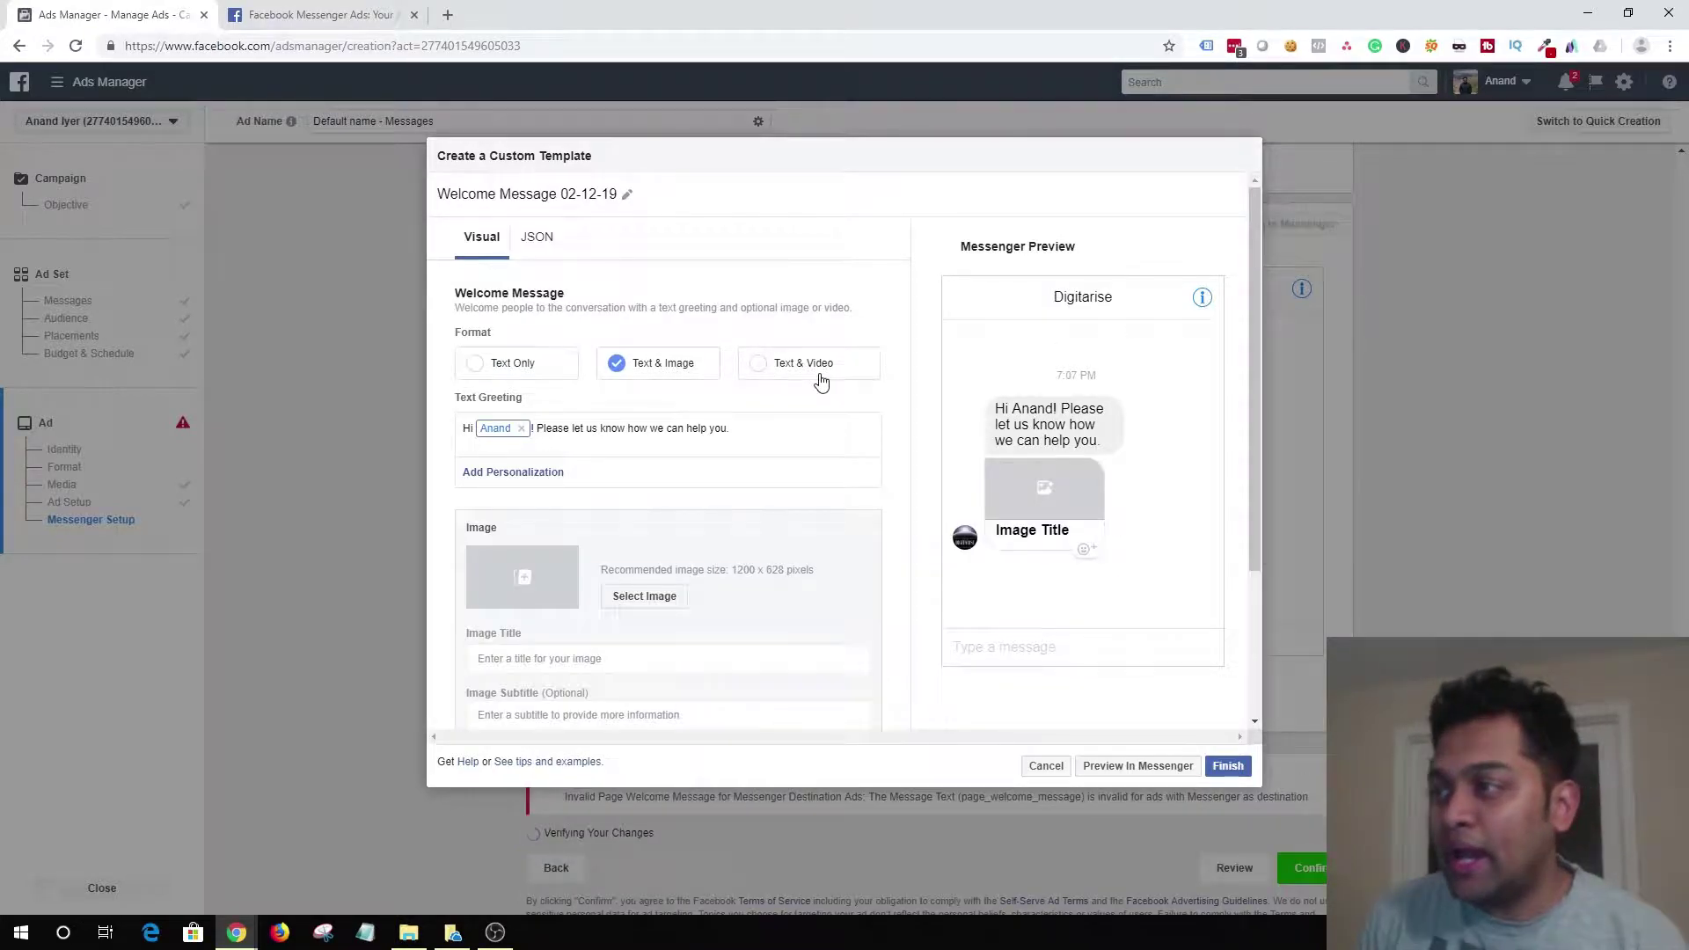
{"action": "left_click", "coordinate": [821, 380]}
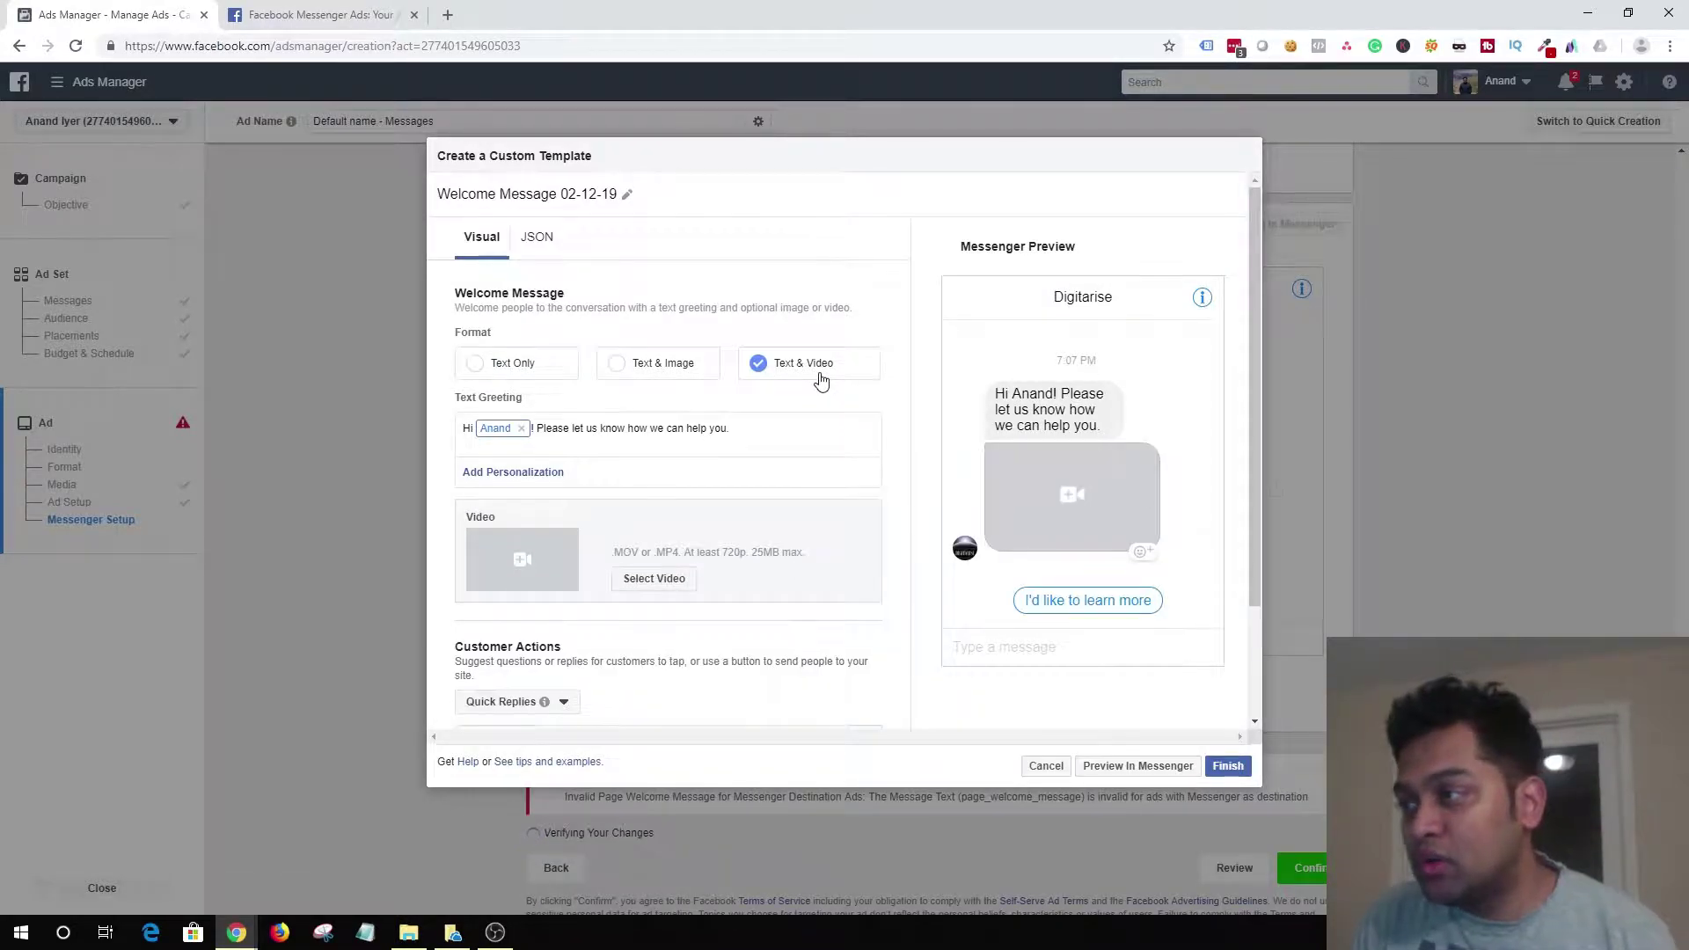
{"action": "left_click", "coordinate": [679, 378]}
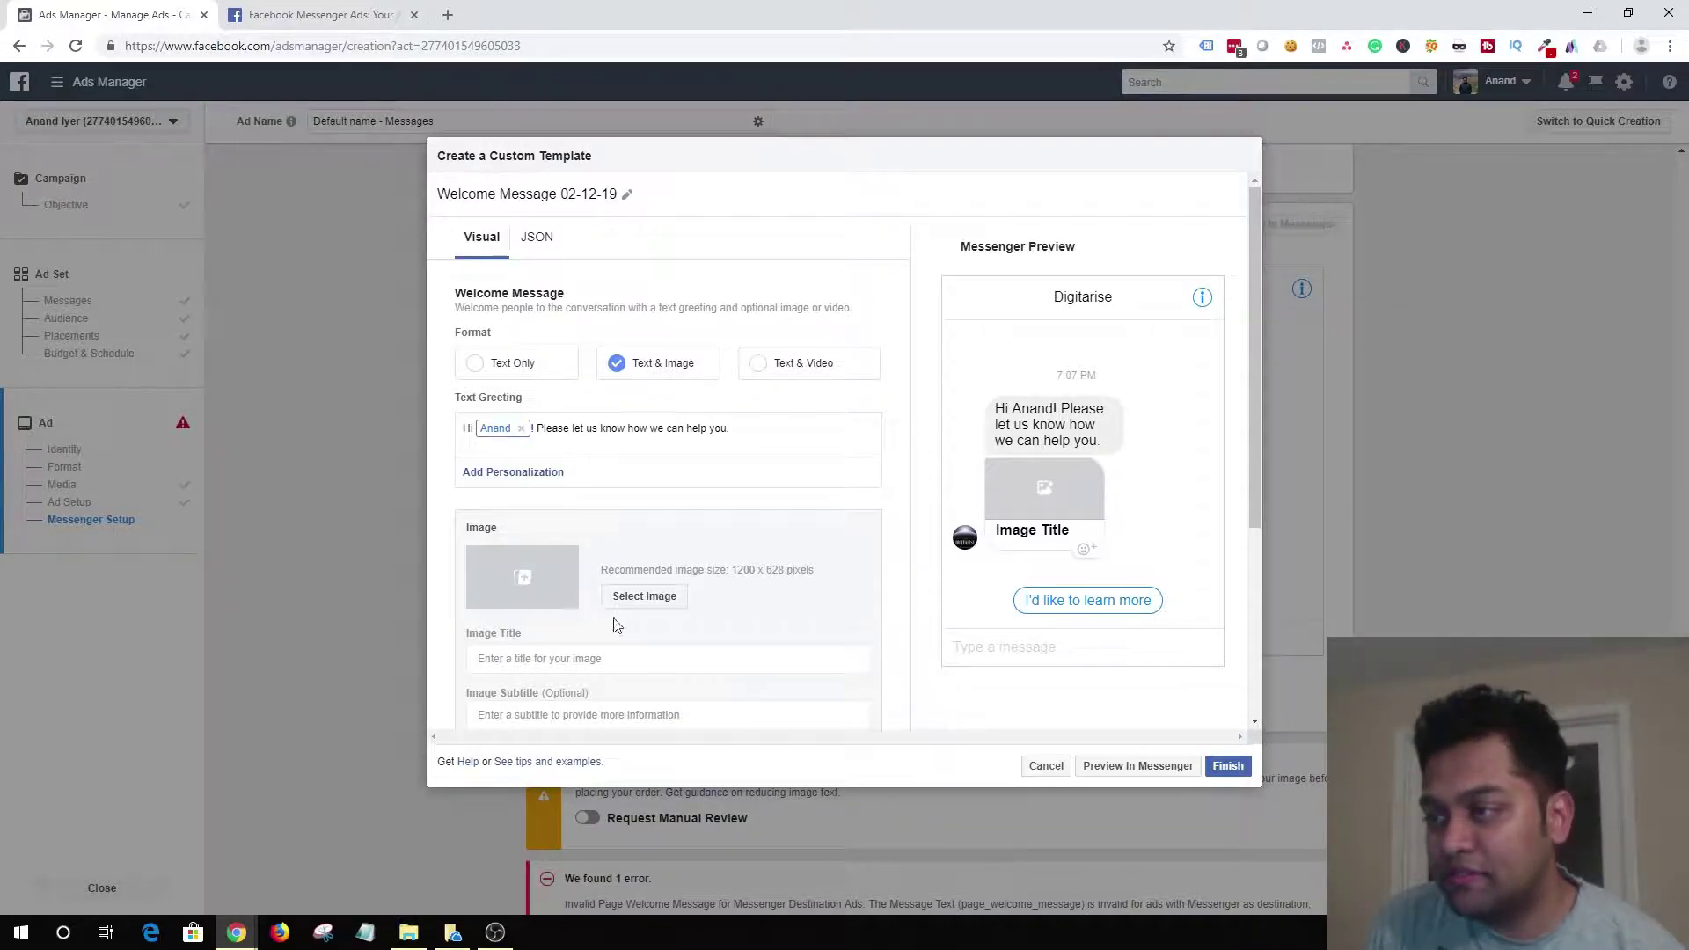
Step: Set the welcome message's image to the Google Display Network Targeting Options Tutorial picture from the account's image assets
{"action": "left_click", "coordinate": [644, 597]}
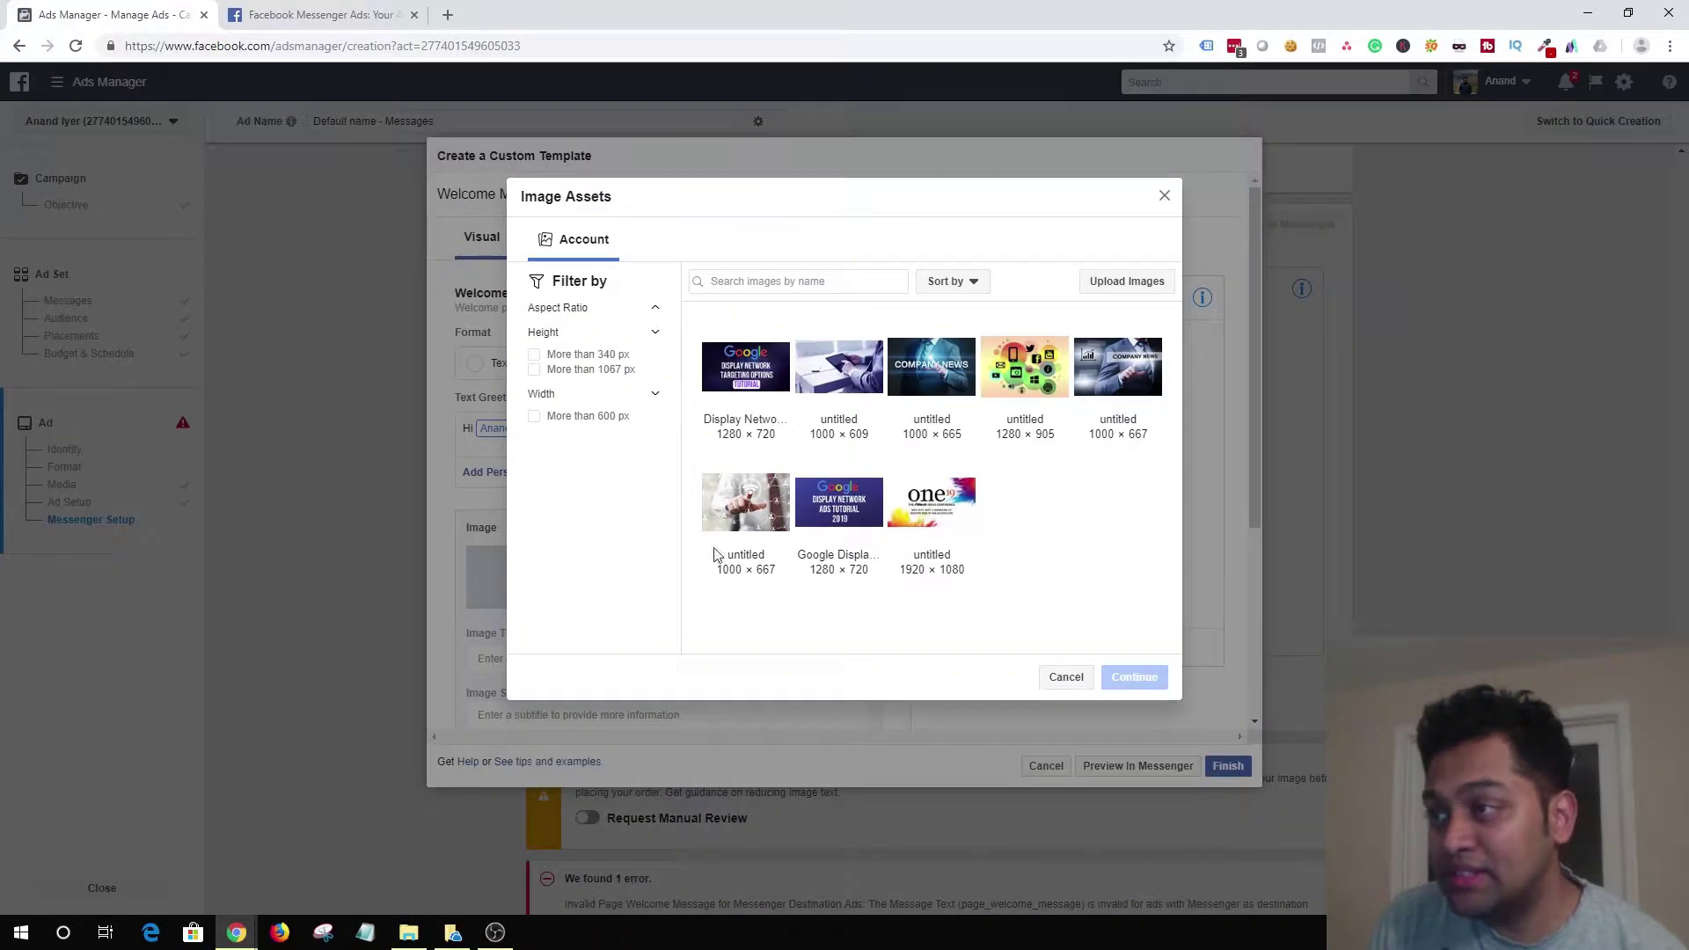
{"action": "left_click", "coordinate": [732, 400]}
{"action": "left_click", "coordinate": [1128, 739]}
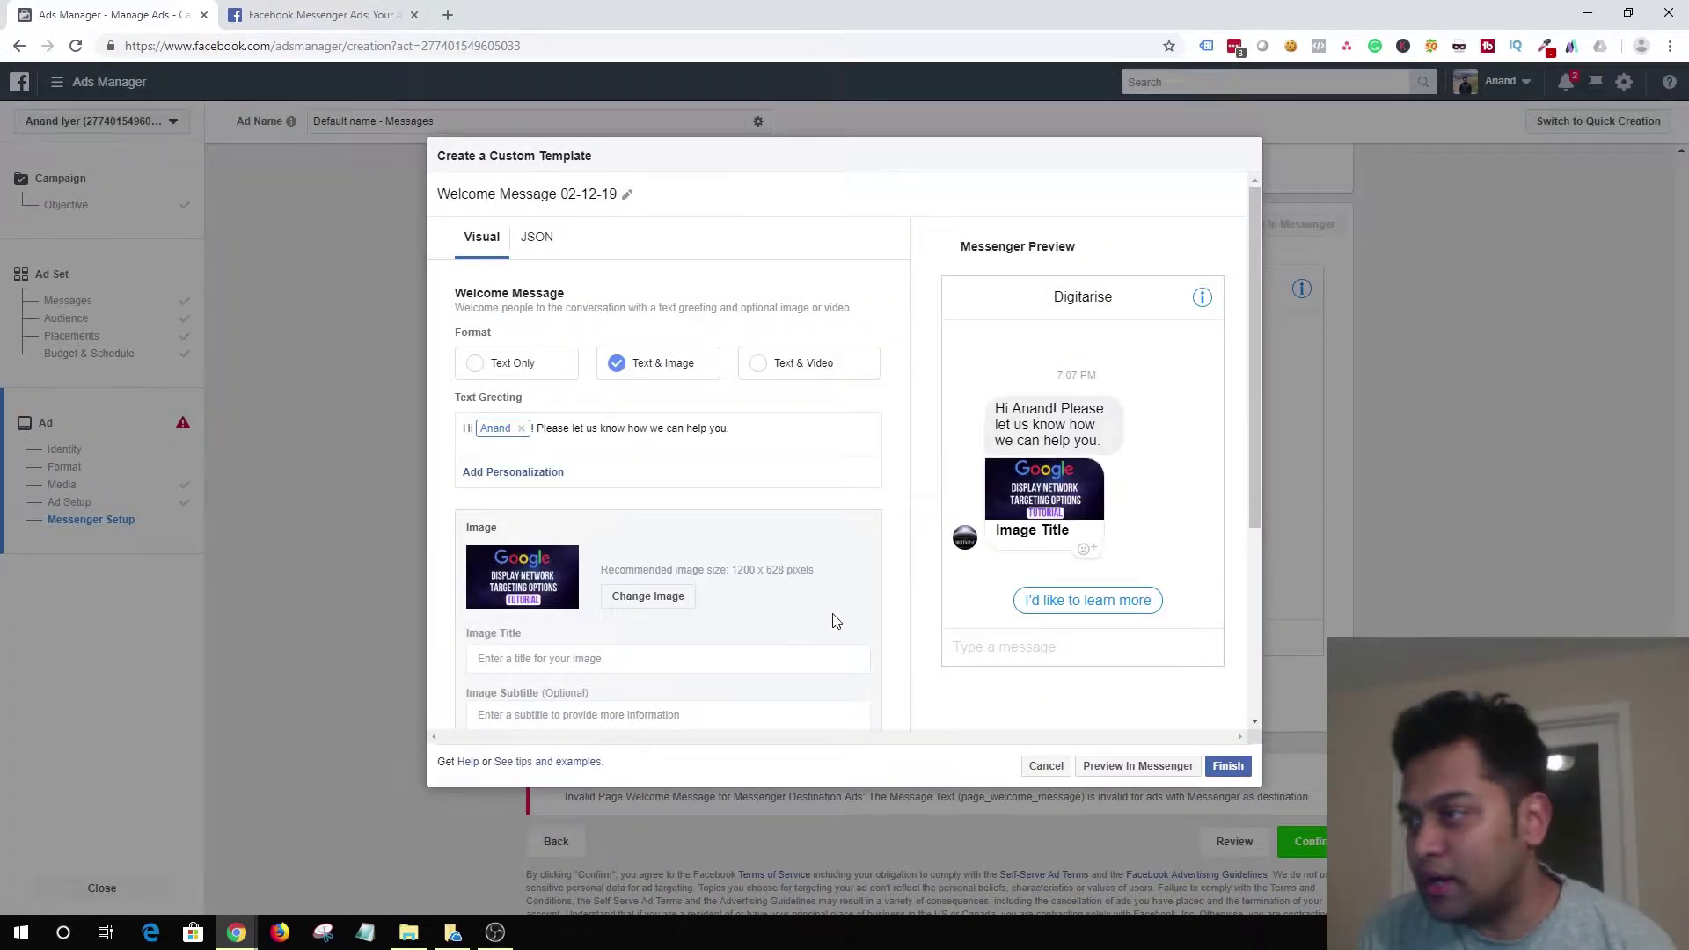
Step: Title the welcome message's image "How can we help you?" with the subtitle "Free consultation", and check the Messenger preview
{"action": "left_click", "coordinate": [597, 657]}
{"action": "type", "text": "How can we help you?"}
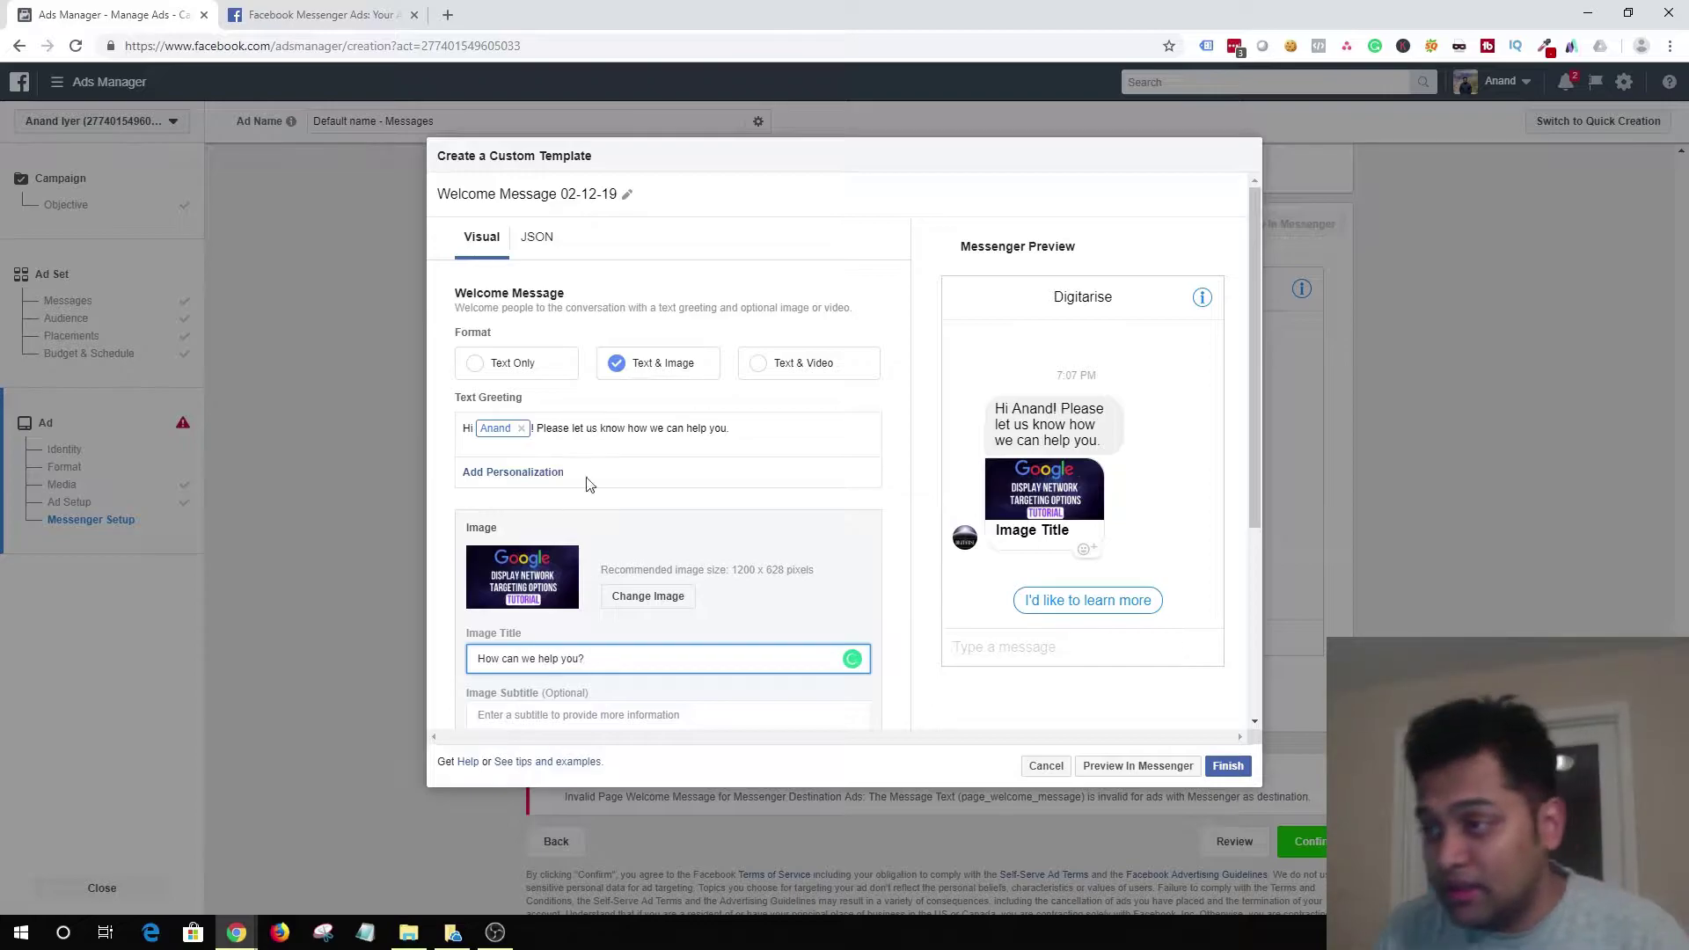
{"action": "scroll", "coordinate": [571, 714], "scroll_direction": "down", "scroll_amount": 3}
{"action": "left_click_drag", "start_coordinate": [568, 717], "coordinate": [604, 649]}
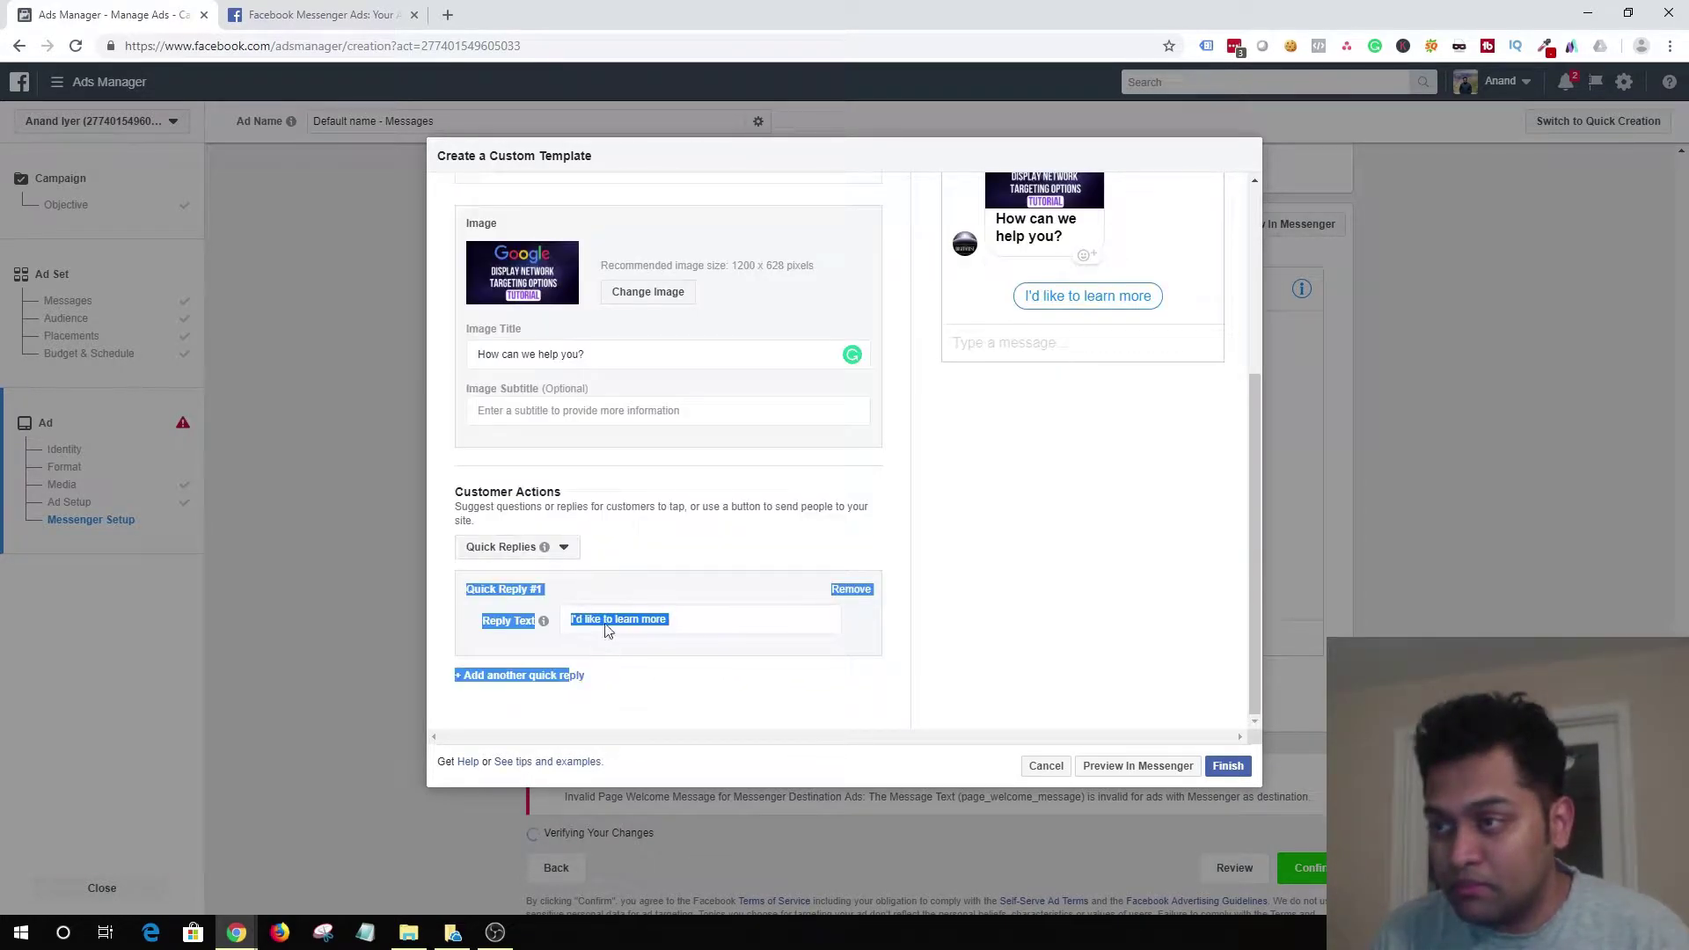
{"action": "left_click", "coordinate": [584, 411]}
{"action": "type", "text": "Fre"}
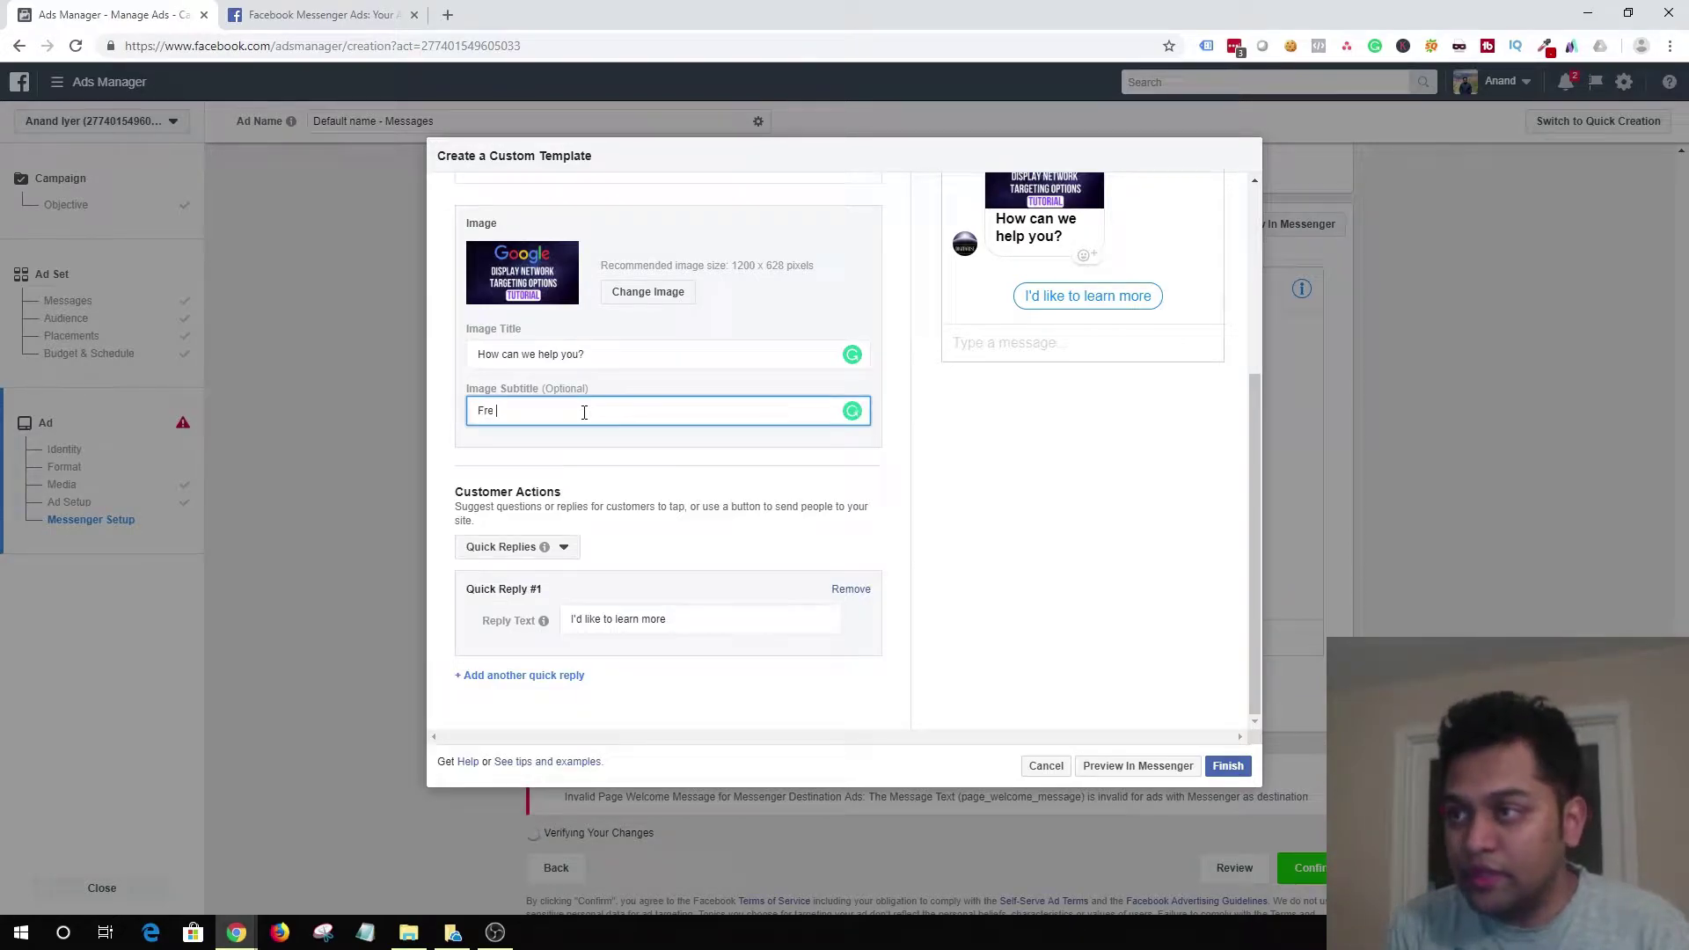
{"action": "type", "text": "e consultation"}
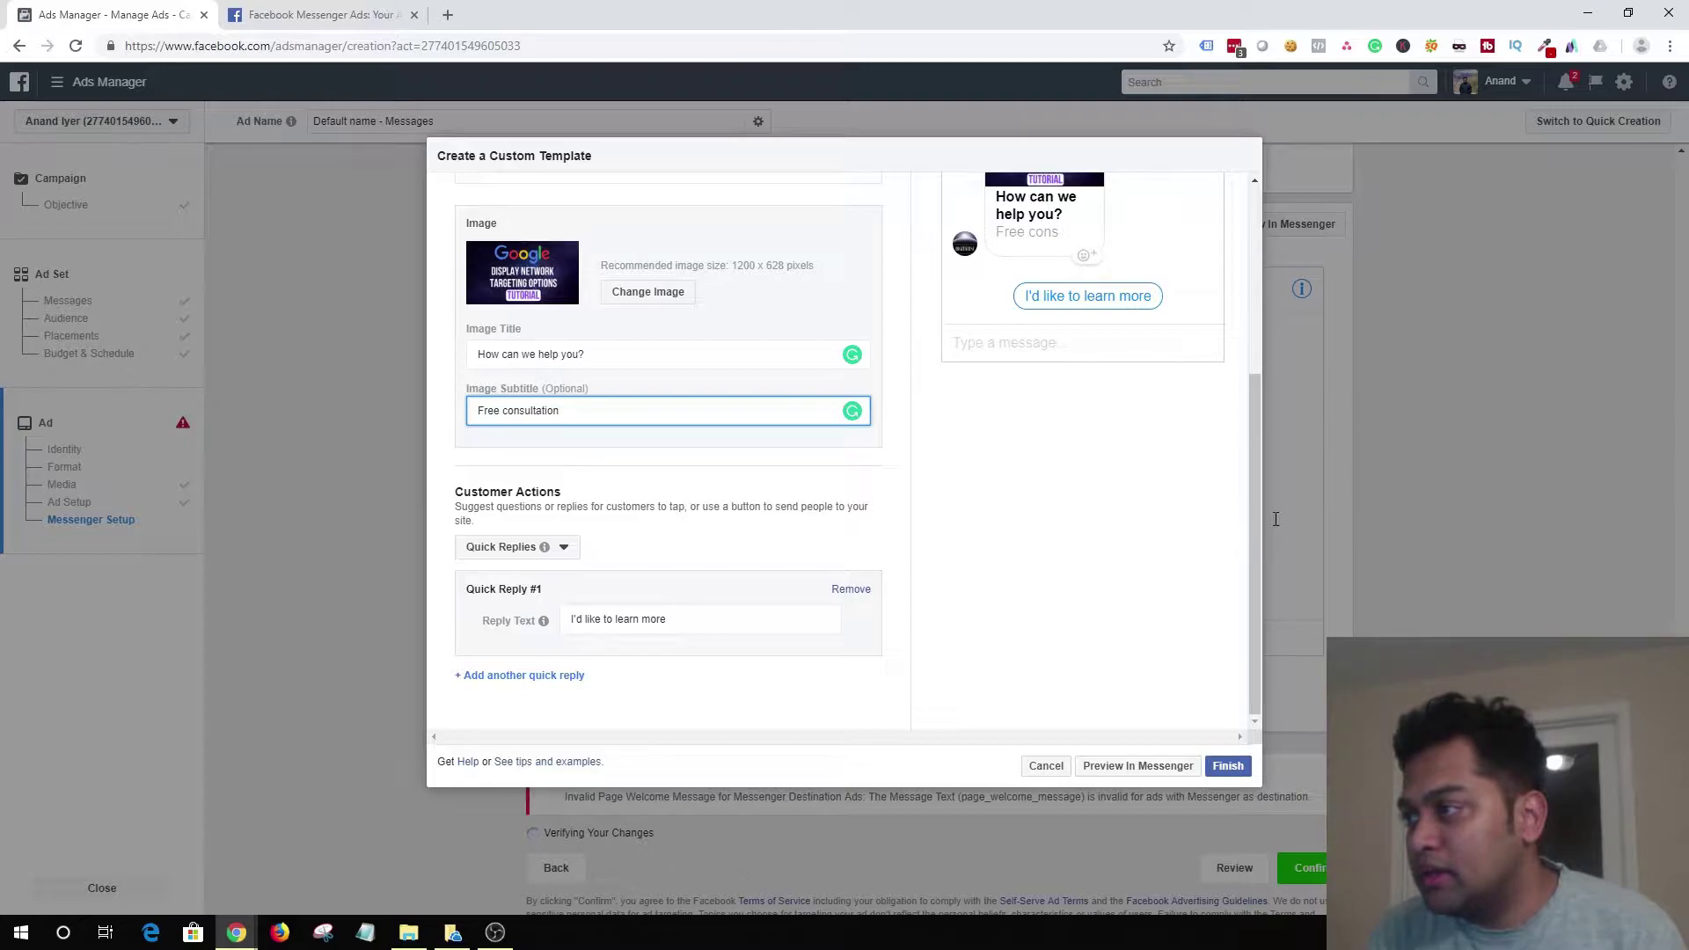
{"action": "left_click_drag", "start_coordinate": [1254, 515], "coordinate": [1260, 413]}
{"action": "left_click", "coordinate": [1038, 623]}
{"action": "scroll", "coordinate": [1038, 622], "scroll_direction": "down", "scroll_amount": 2}
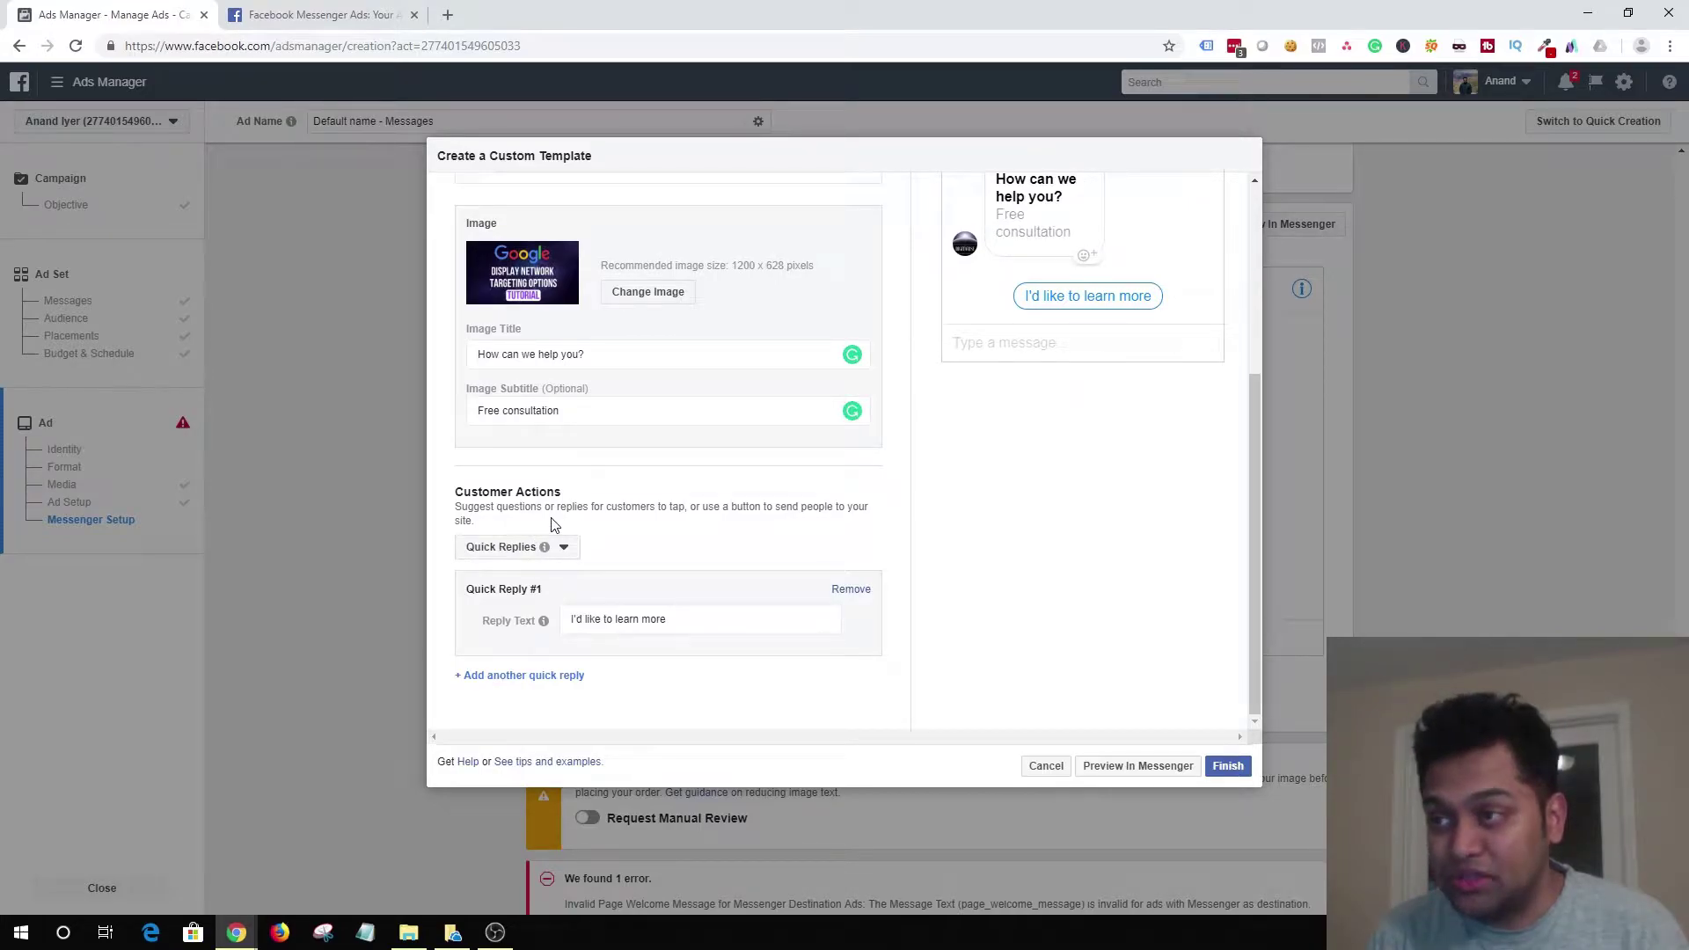
Step: Add two more quick replies to the customer actions, reading "Talk to sales" and "Schedule an appointment"
{"action": "mouse_move", "coordinate": [544, 547]}
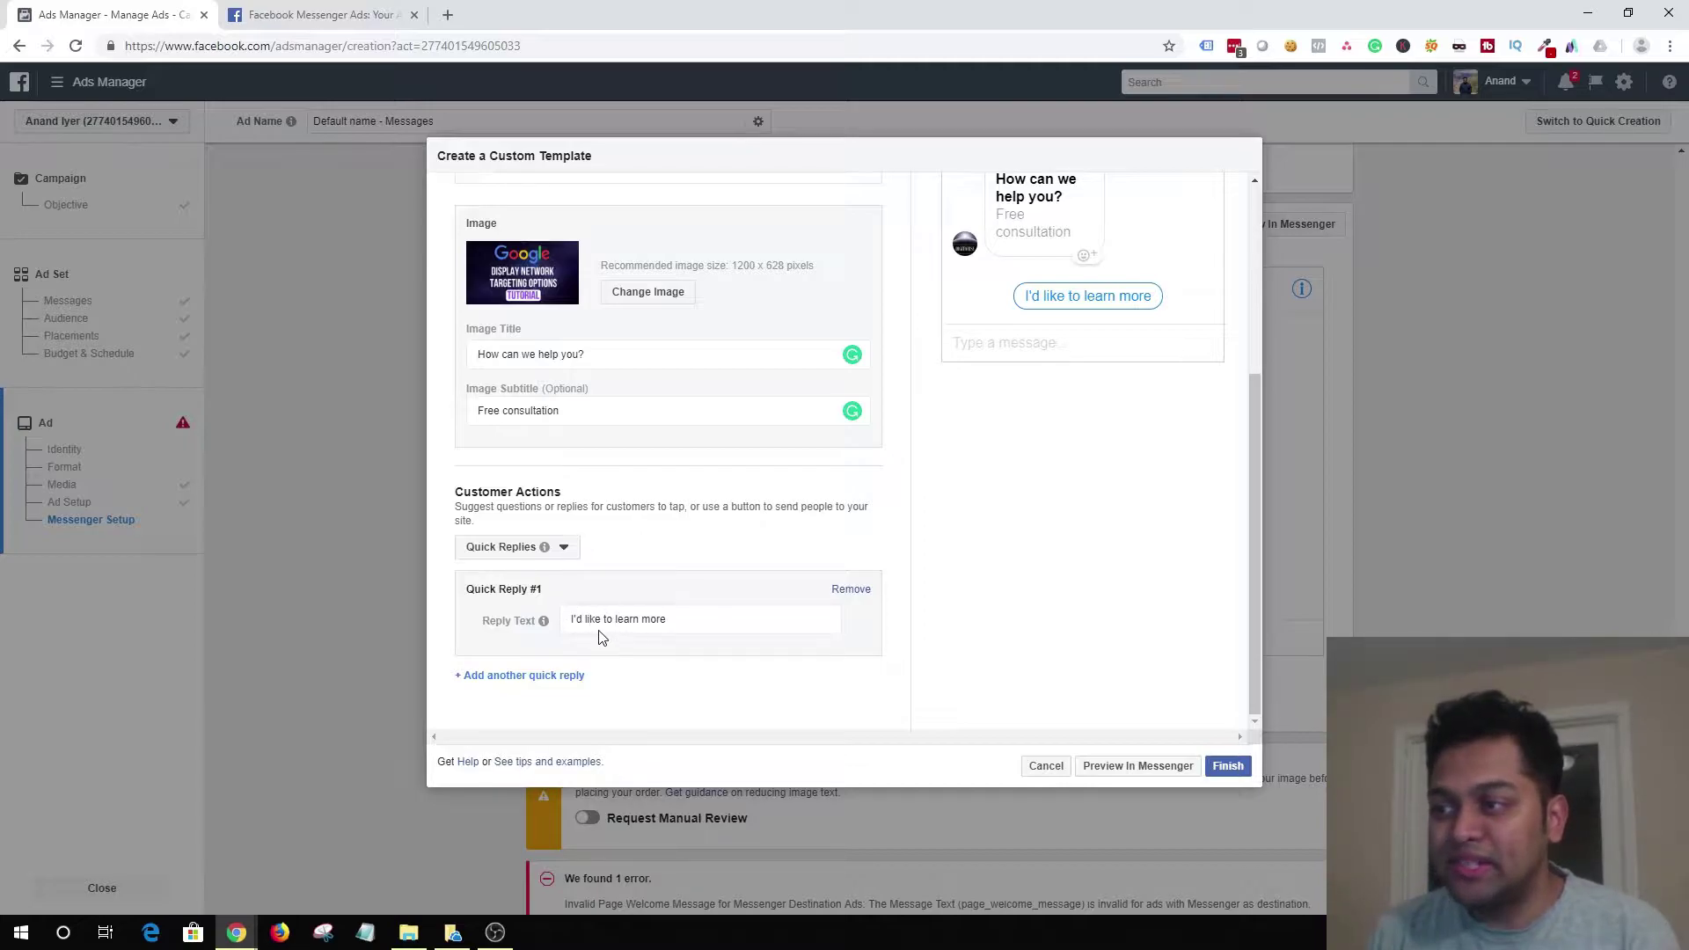
{"action": "left_click", "coordinate": [541, 676]}
{"action": "left_click", "coordinate": [622, 717]}
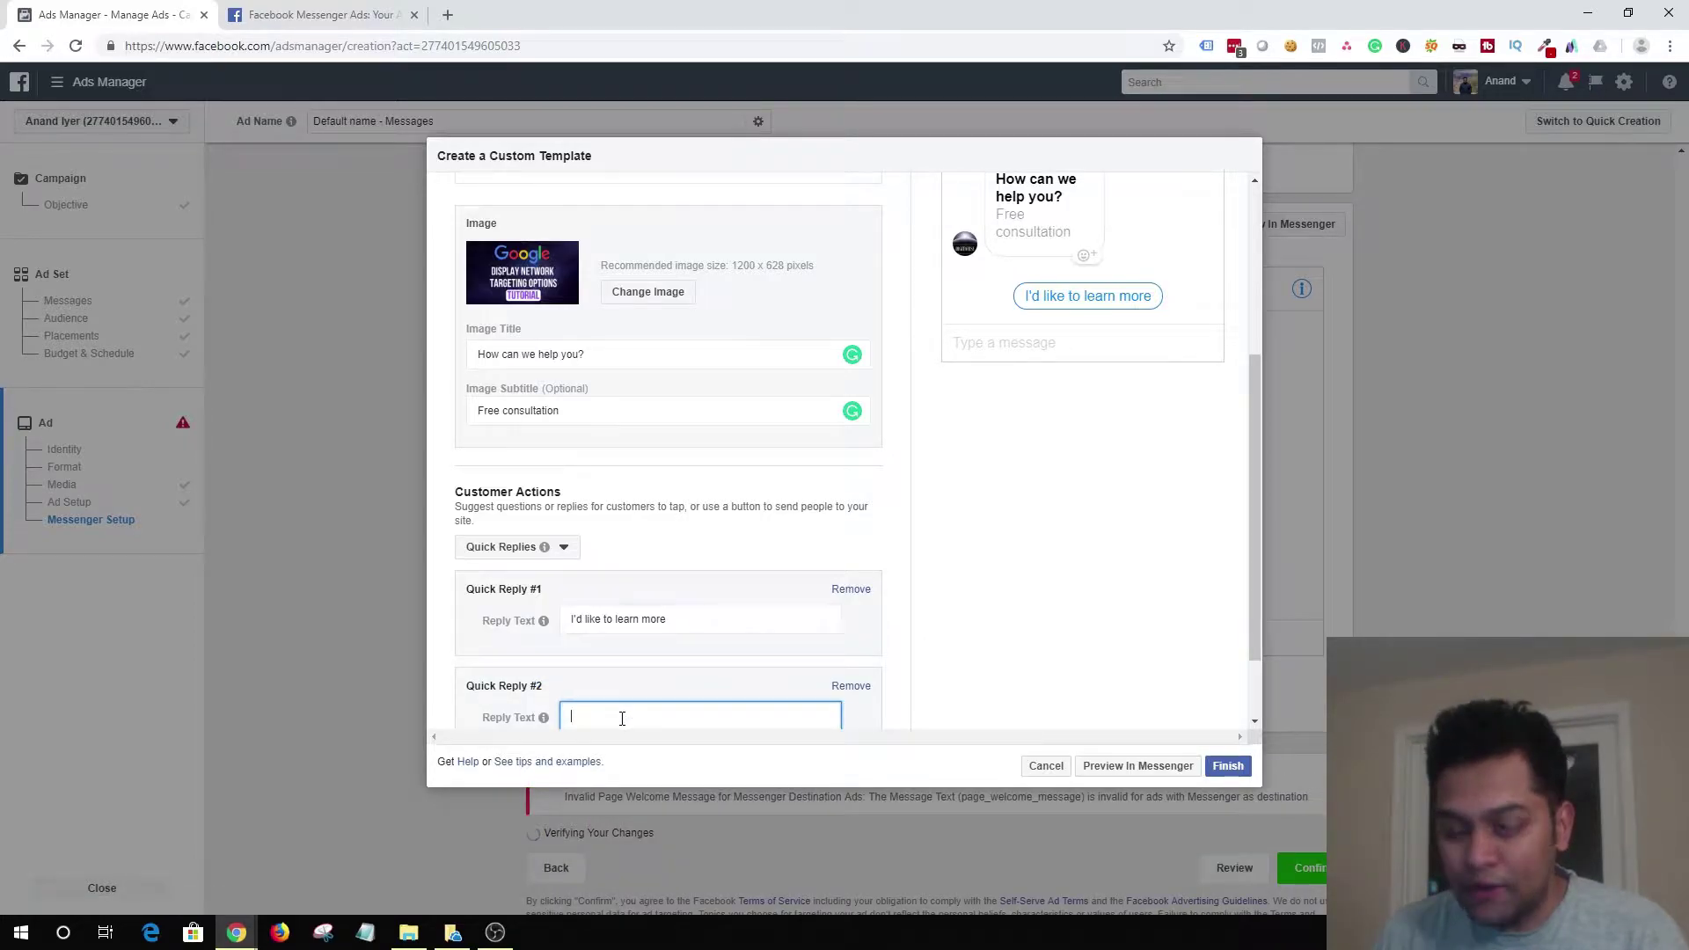
{"action": "type", "text": "Talk to sales"}
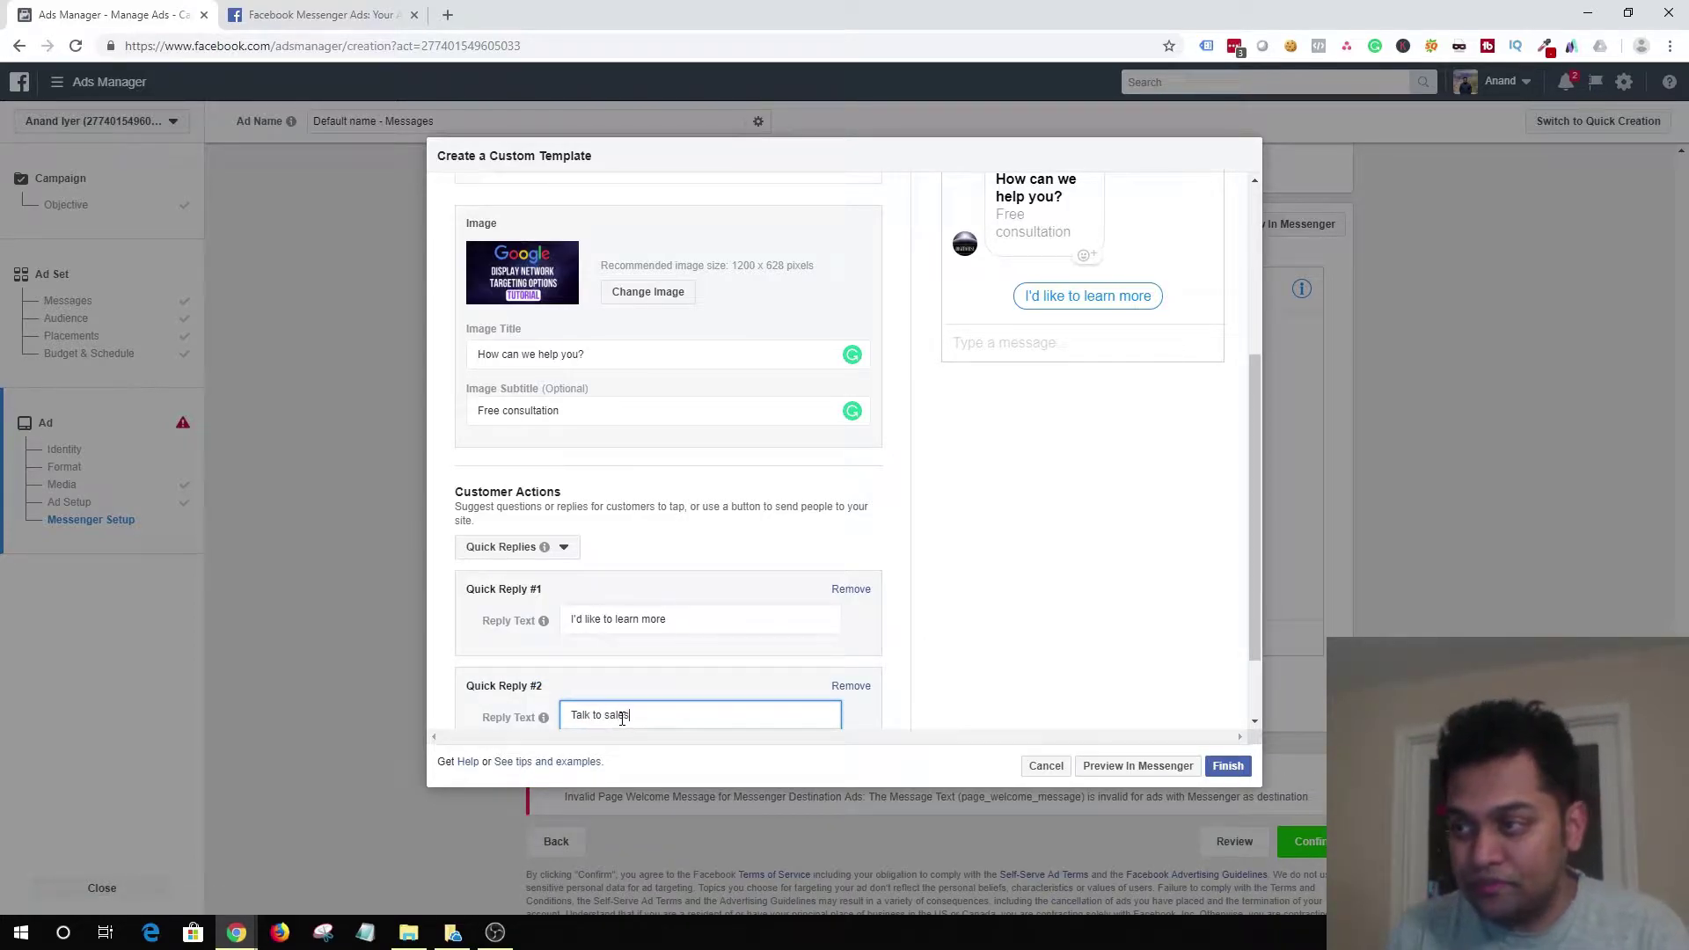
{"action": "scroll", "coordinate": [661, 662], "scroll_direction": "down", "scroll_amount": 1}
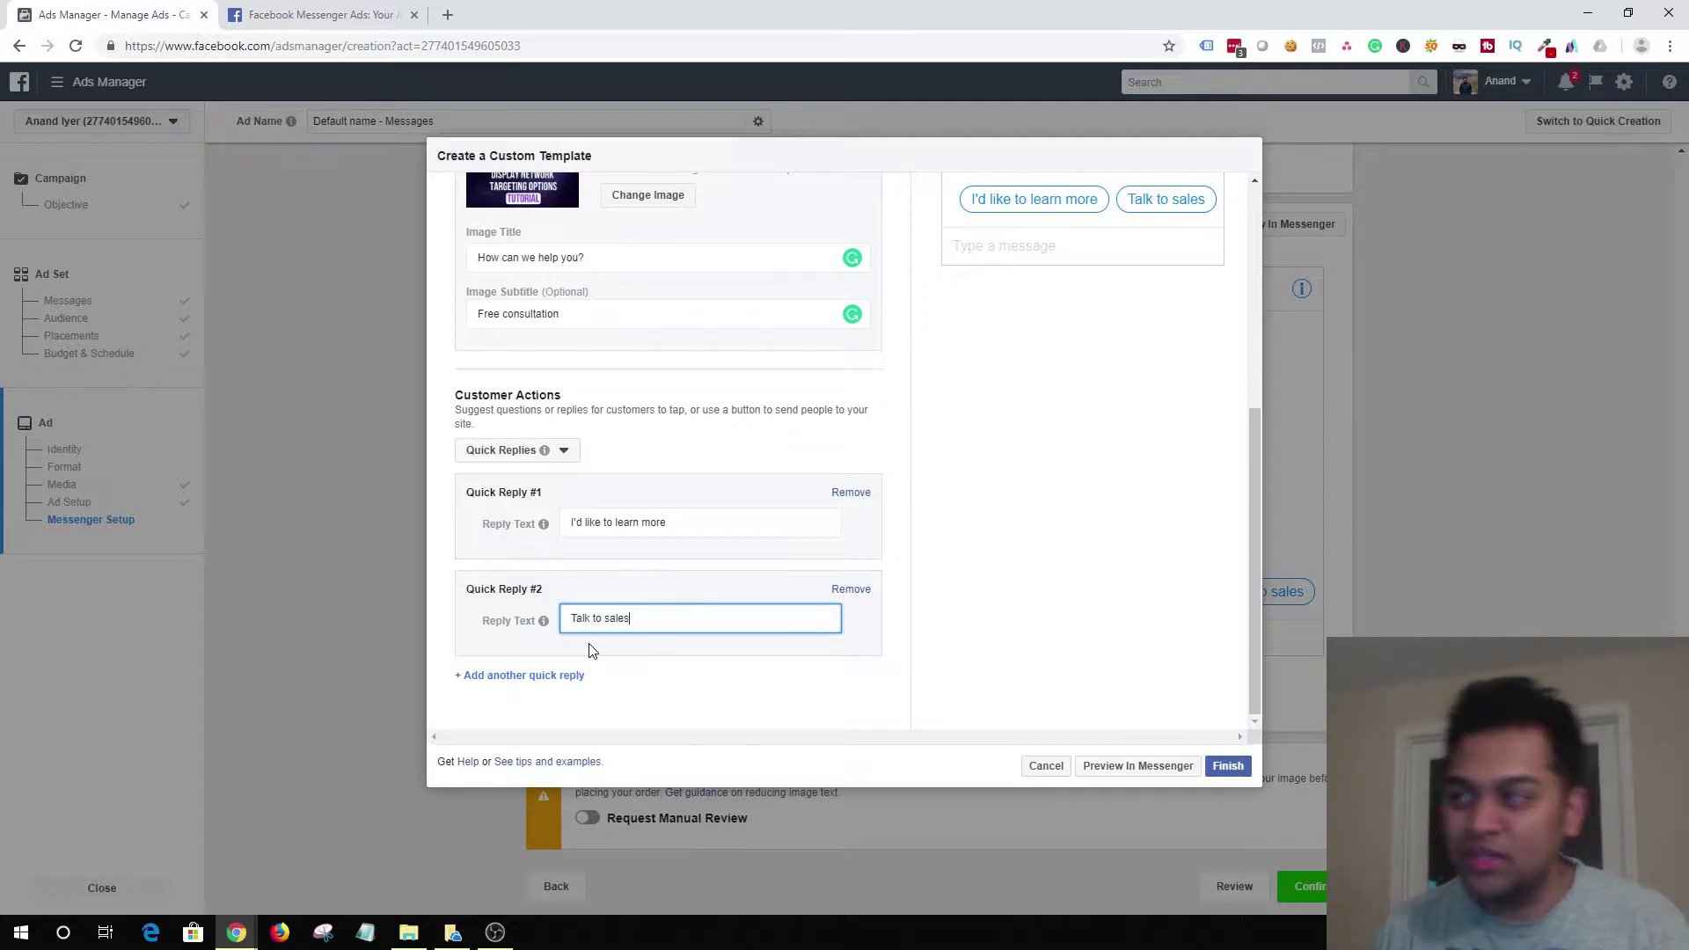
{"action": "left_click", "coordinate": [528, 679]}
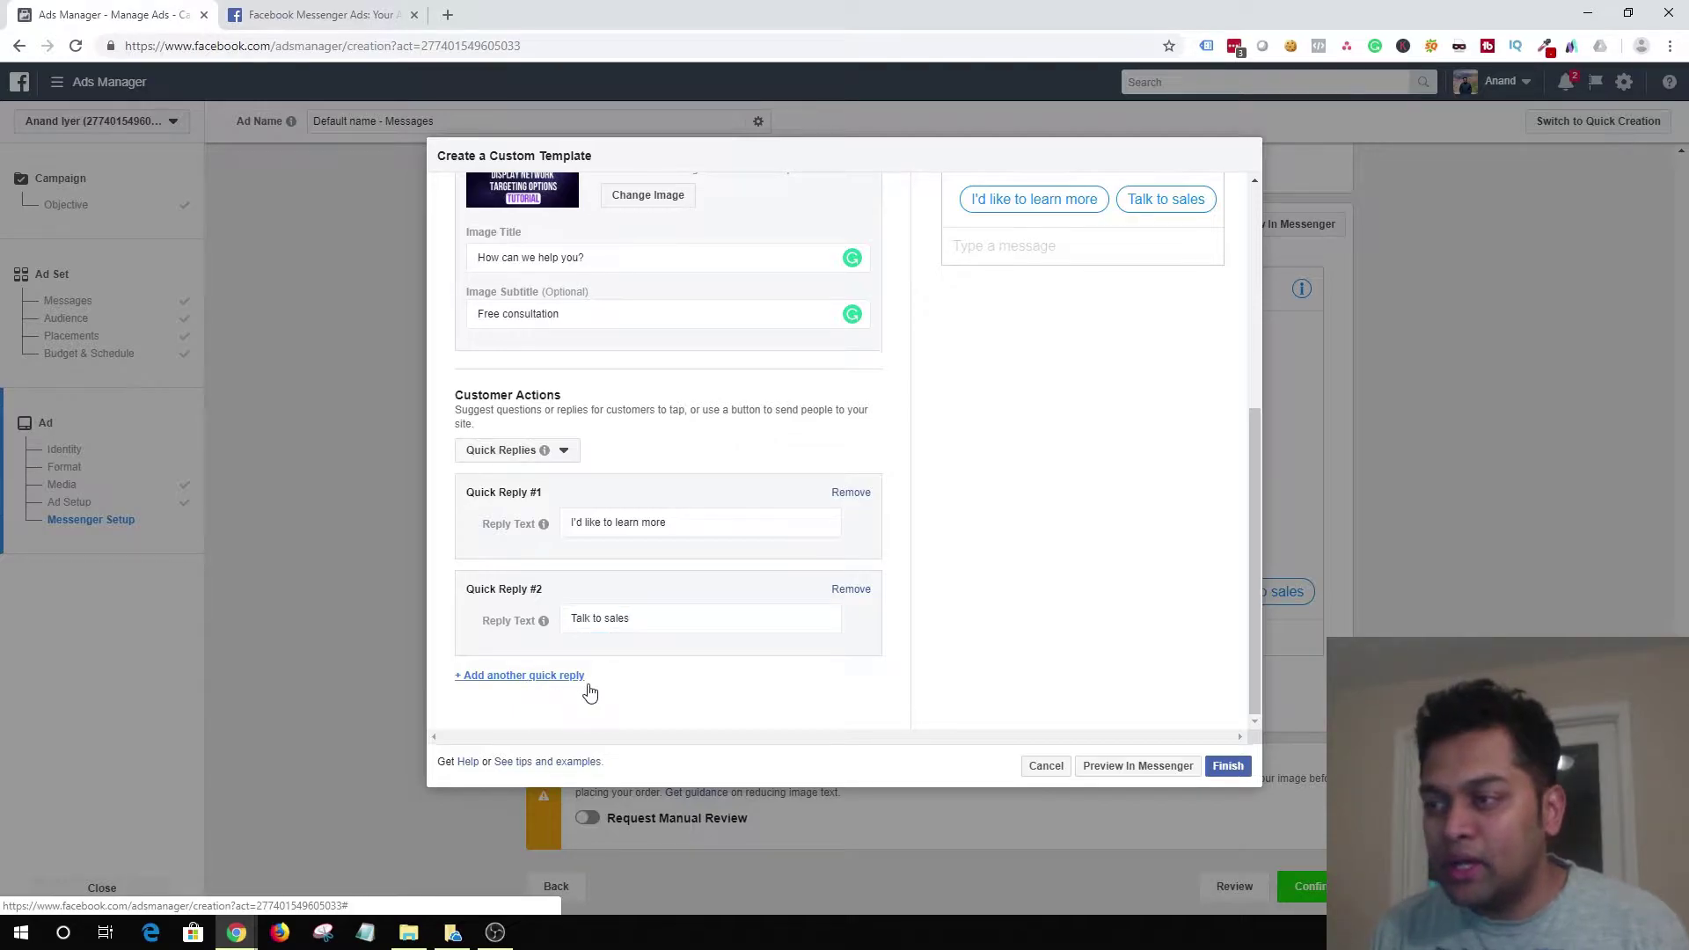
{"action": "left_click", "coordinate": [631, 714]}
{"action": "type", "text": "Sche"}
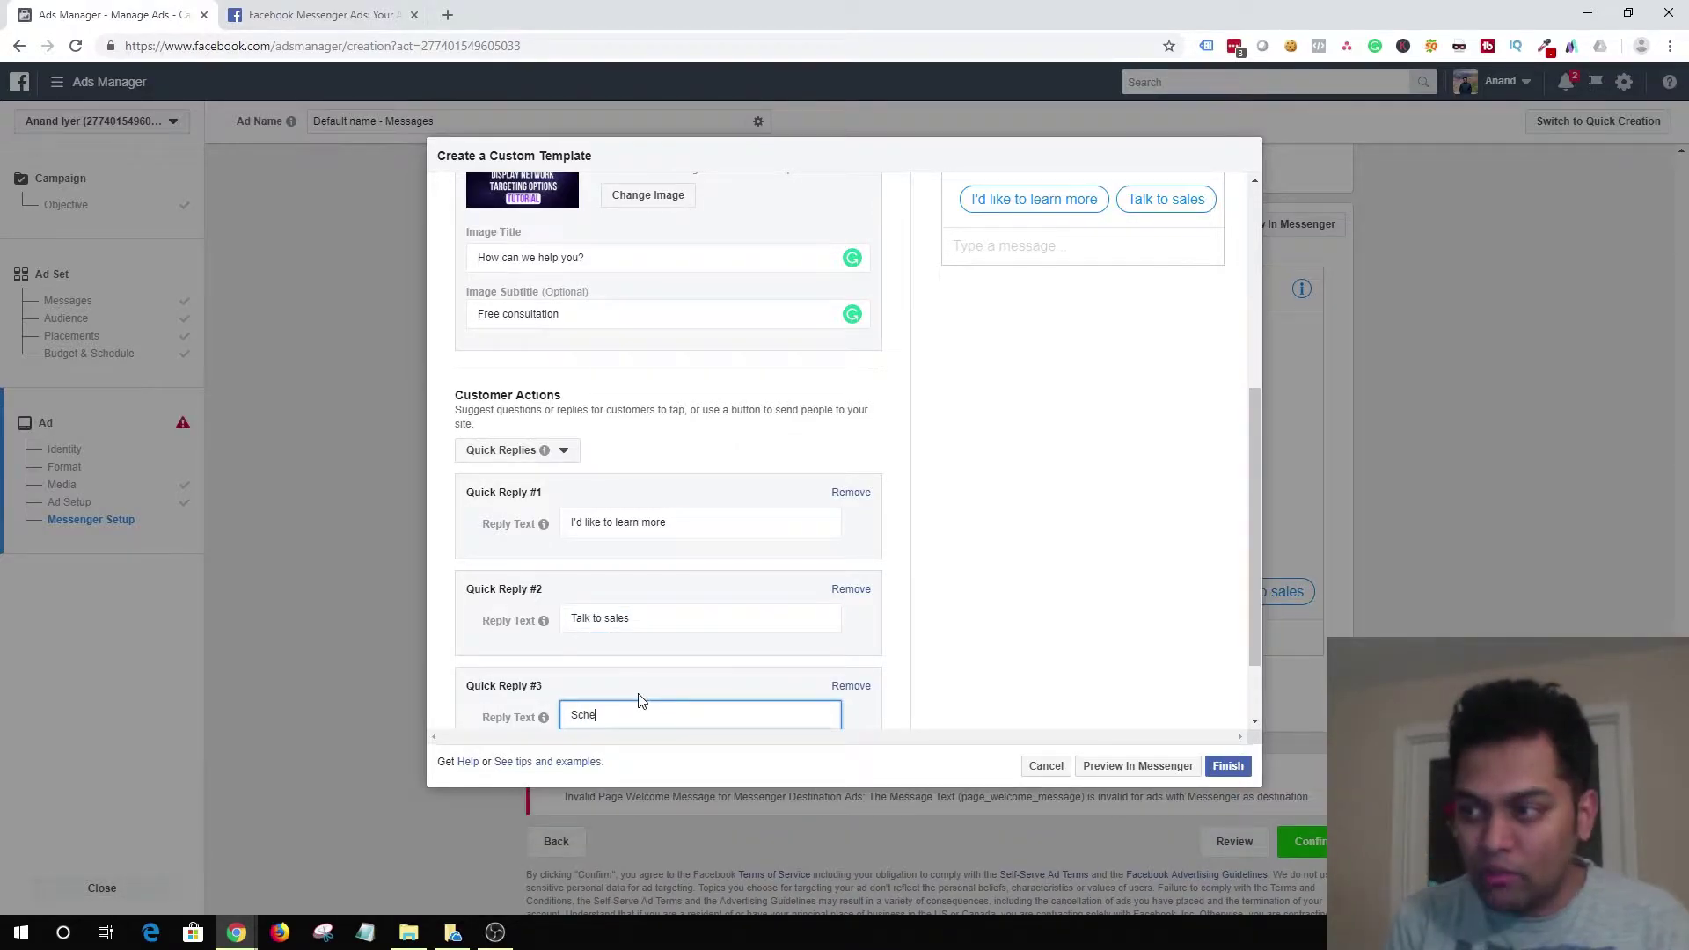
{"action": "type", "text": "dule an appointment"}
Step: Browse the quick replies in the Messenger preview and compare the previewed welcome message with the template's fields
{"action": "left_click", "coordinate": [1025, 601]}
{"action": "scroll", "coordinate": [1047, 563], "scroll_direction": "up", "scroll_amount": 5}
{"action": "left_click", "coordinate": [1209, 607]}
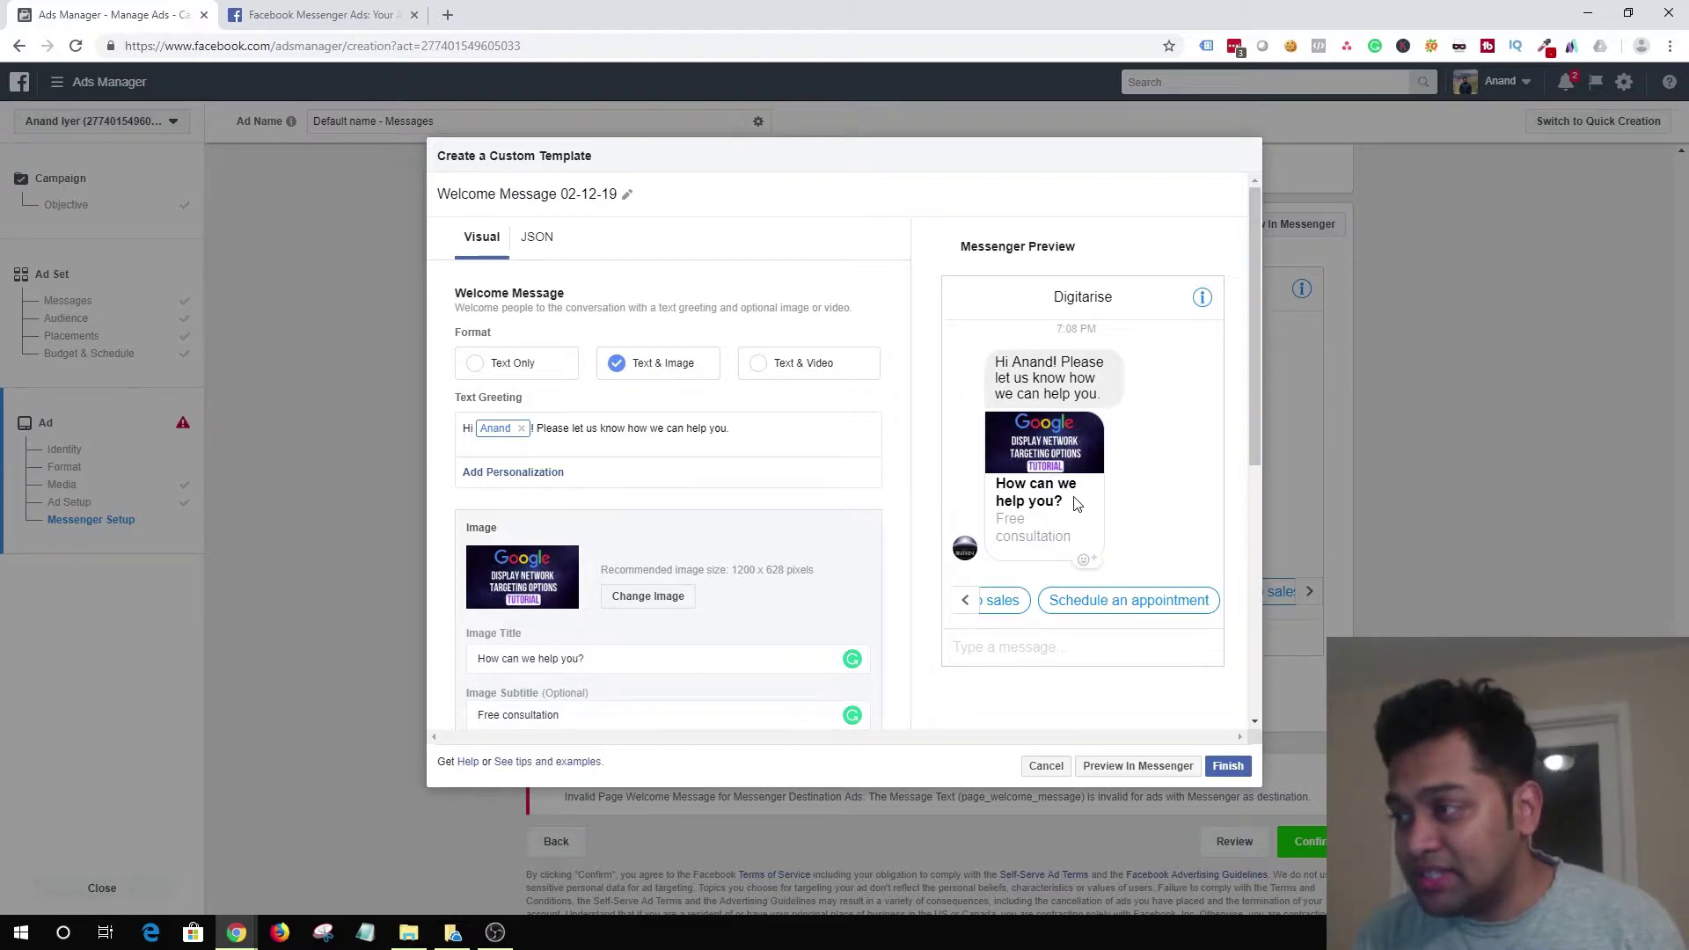
{"action": "scroll", "coordinate": [664, 595], "scroll_direction": "down", "scroll_amount": 5}
{"action": "scroll", "coordinate": [663, 594], "scroll_direction": "down", "scroll_amount": 1}
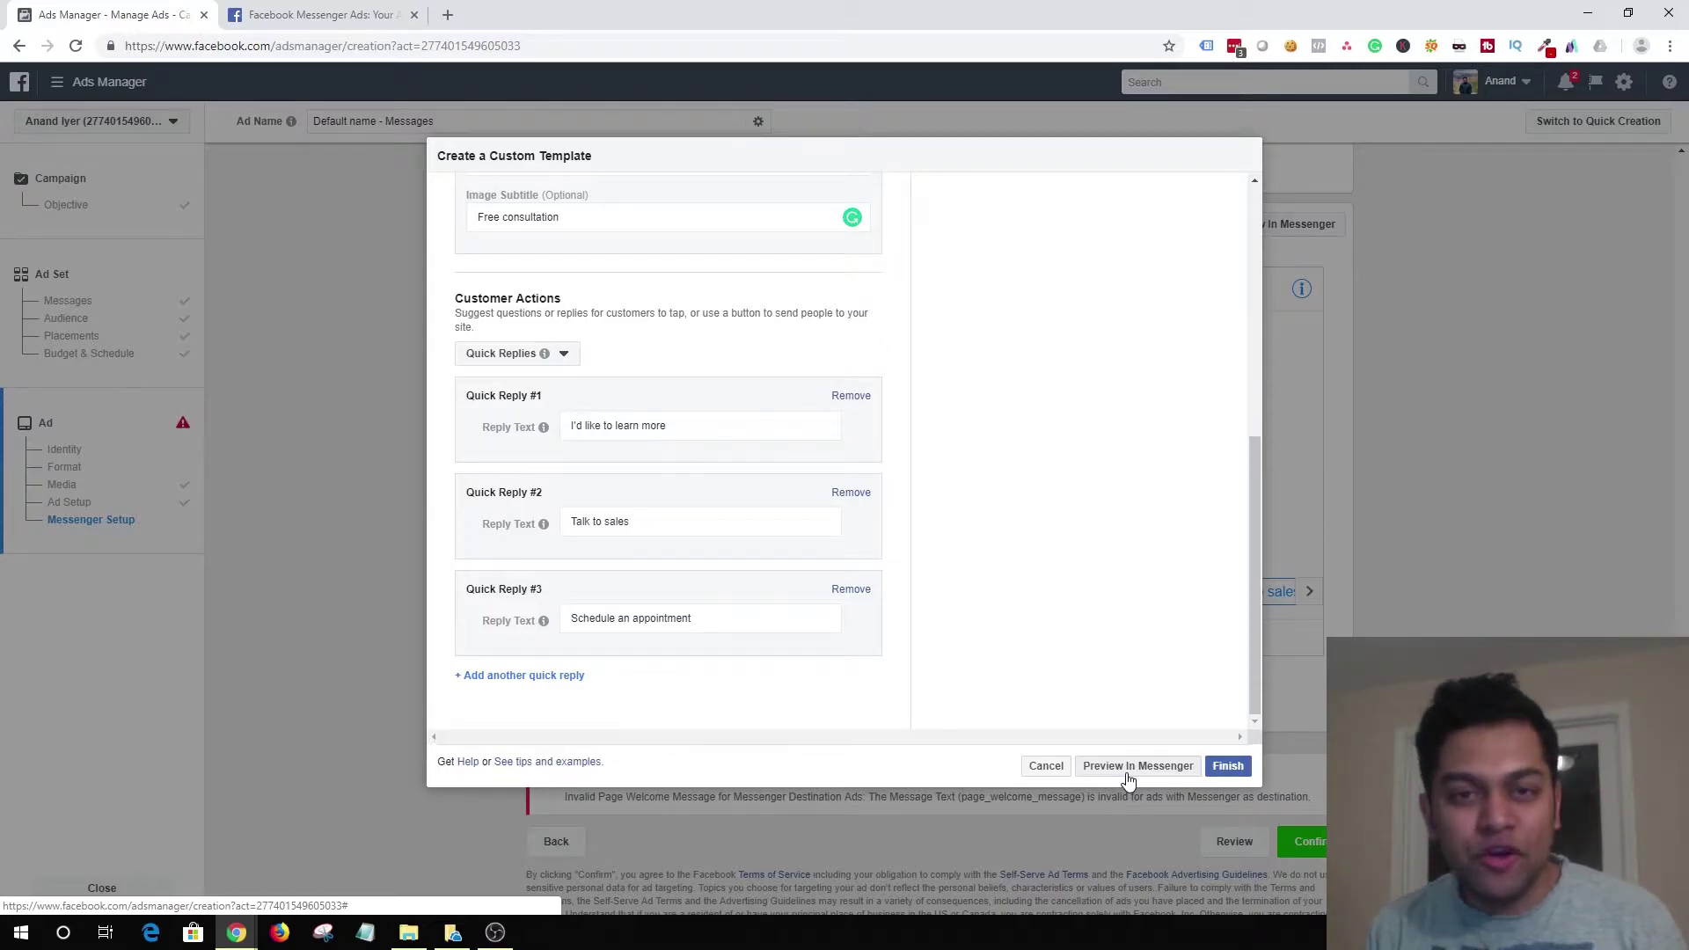
Step: Discard the new custom template and its changes, returning to the Messenger setup
{"action": "left_click", "coordinate": [1043, 767]}
{"action": "left_click", "coordinate": [968, 389]}
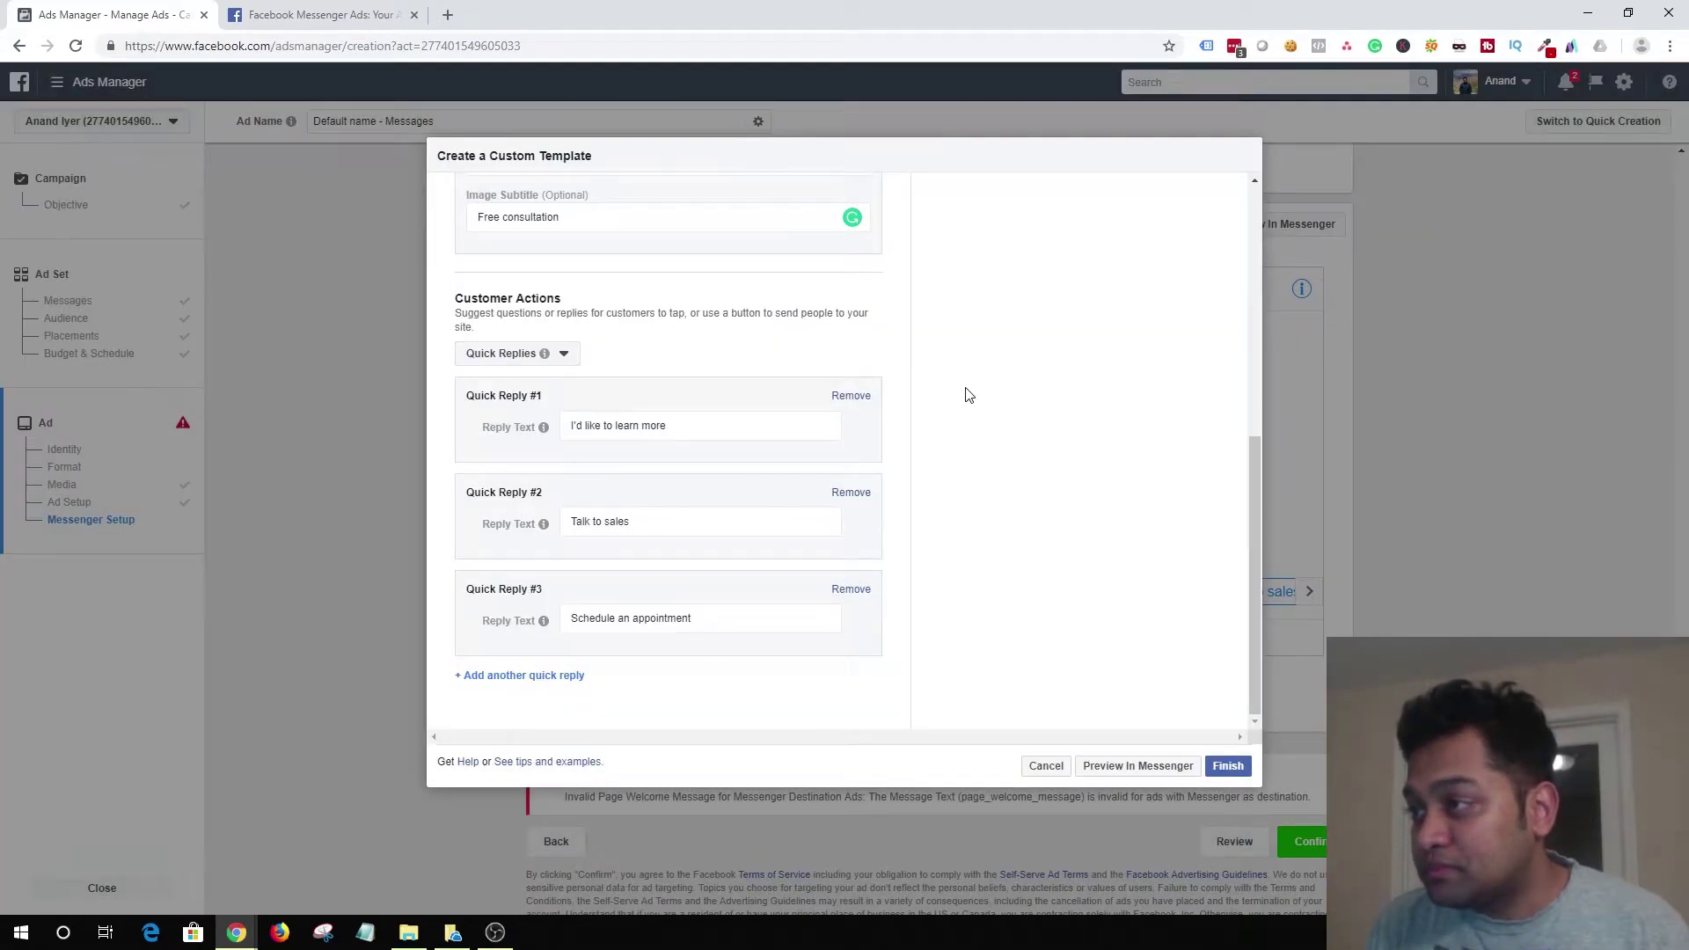
{"action": "left_click", "coordinate": [1042, 766]}
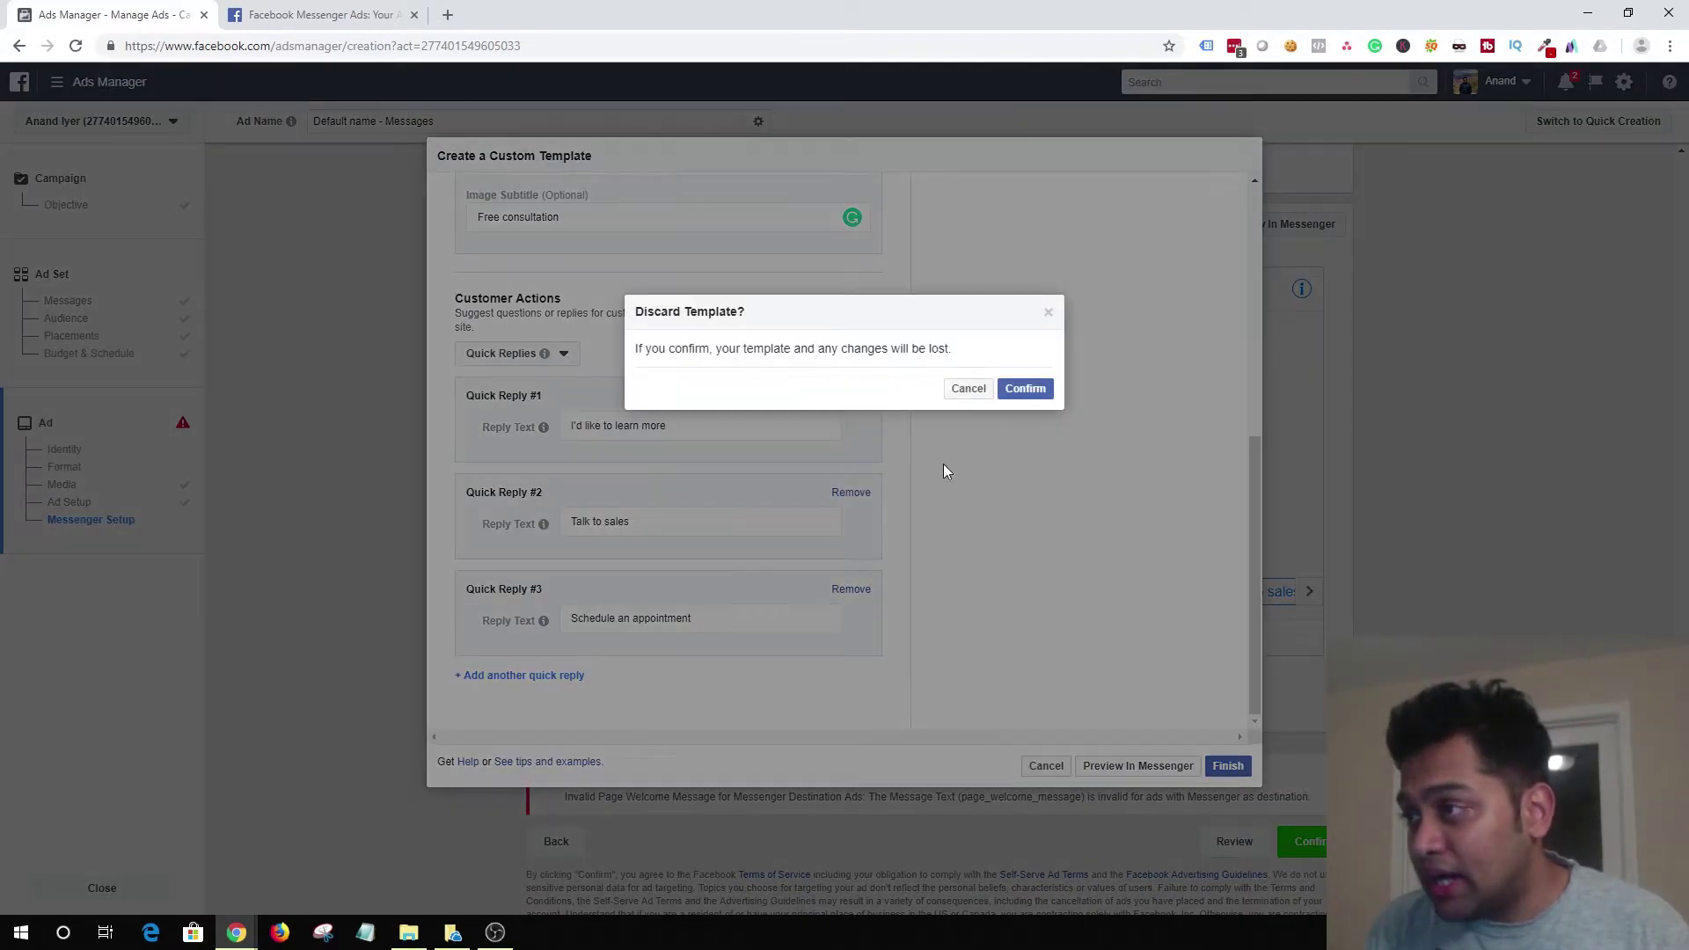
{"action": "left_click", "coordinate": [1027, 388]}
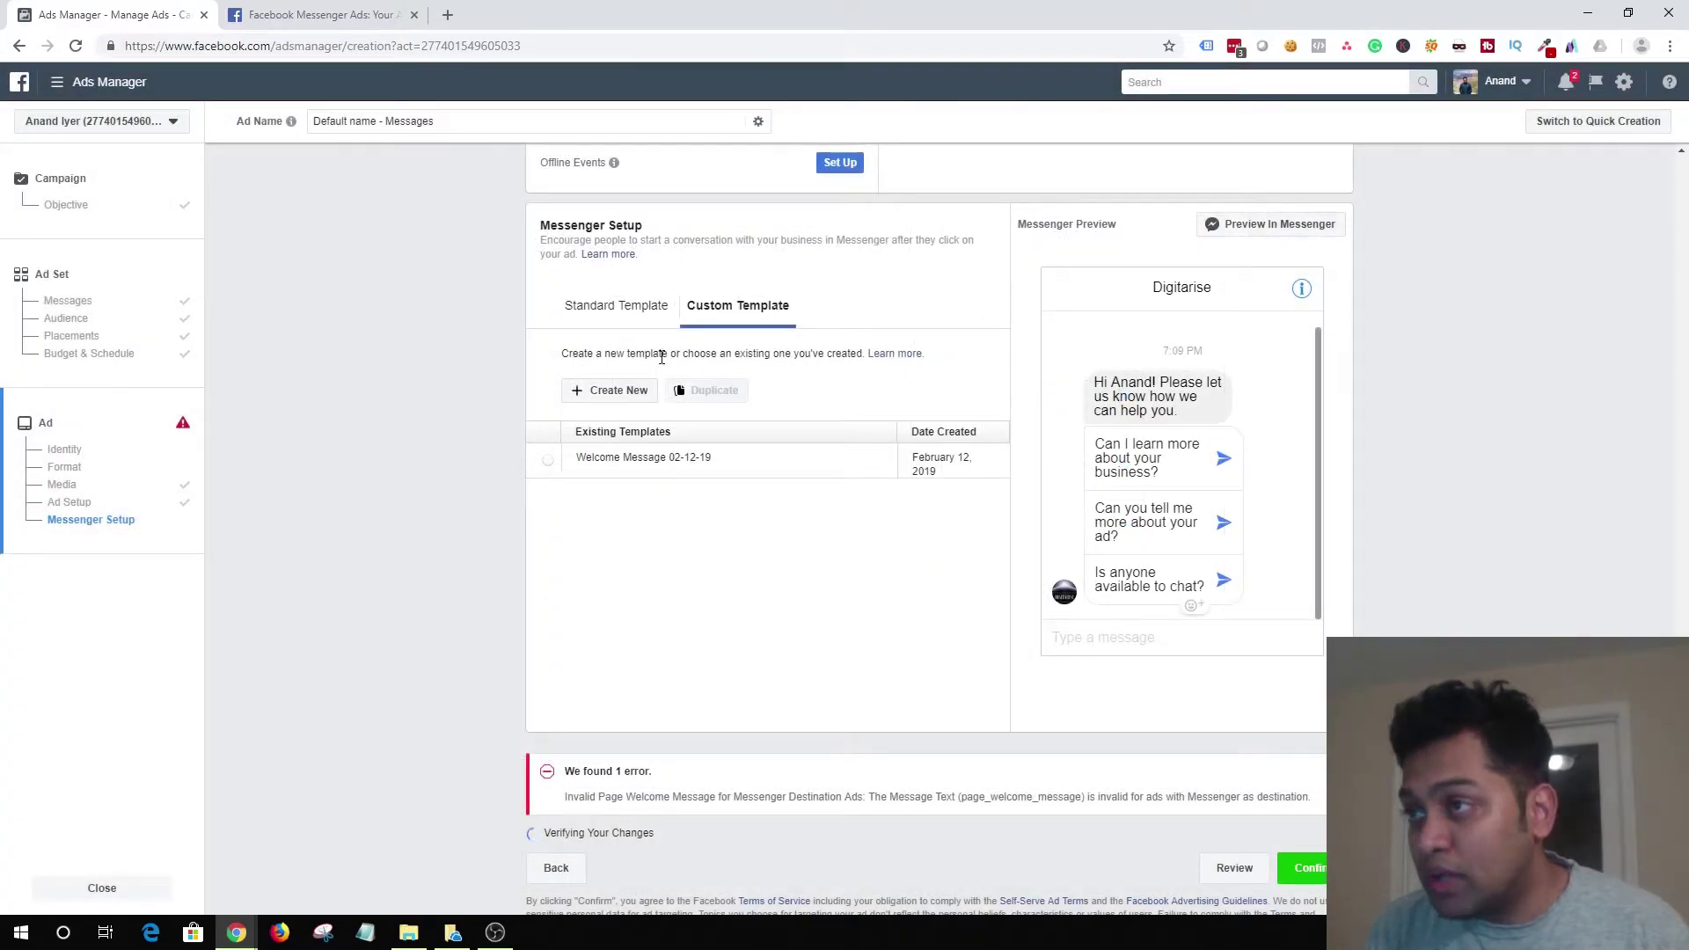
{"action": "scroll", "coordinate": [739, 380], "scroll_direction": "up", "scroll_amount": 10}
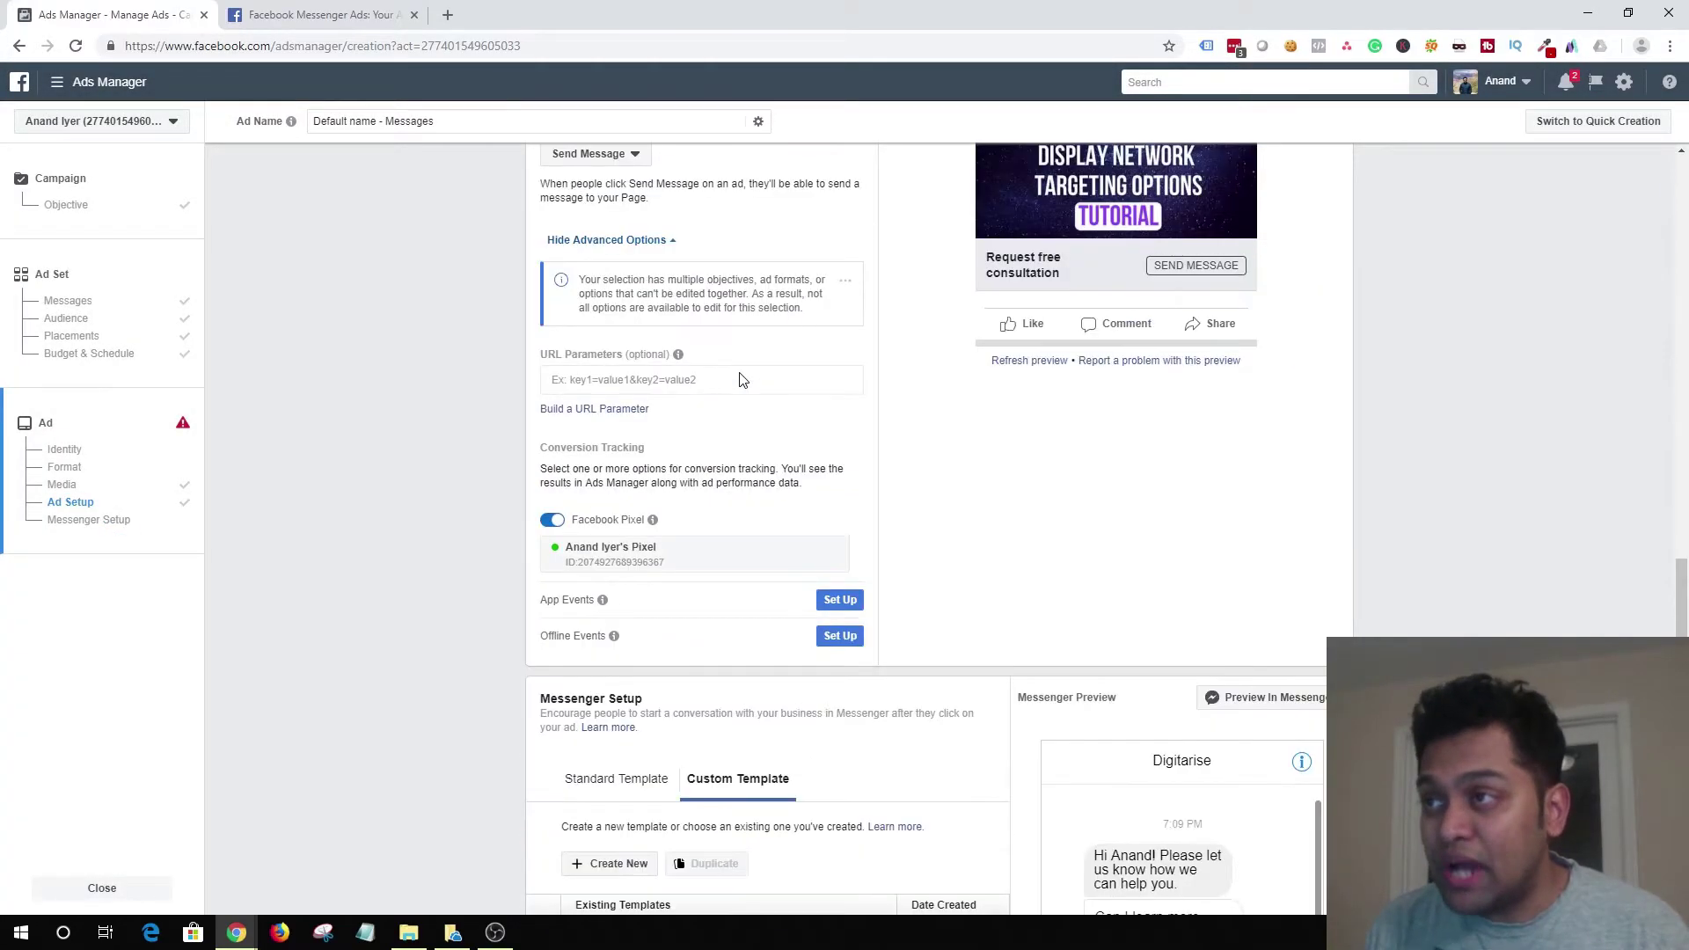
{"action": "scroll", "coordinate": [743, 385], "scroll_direction": "down", "scroll_amount": 10}
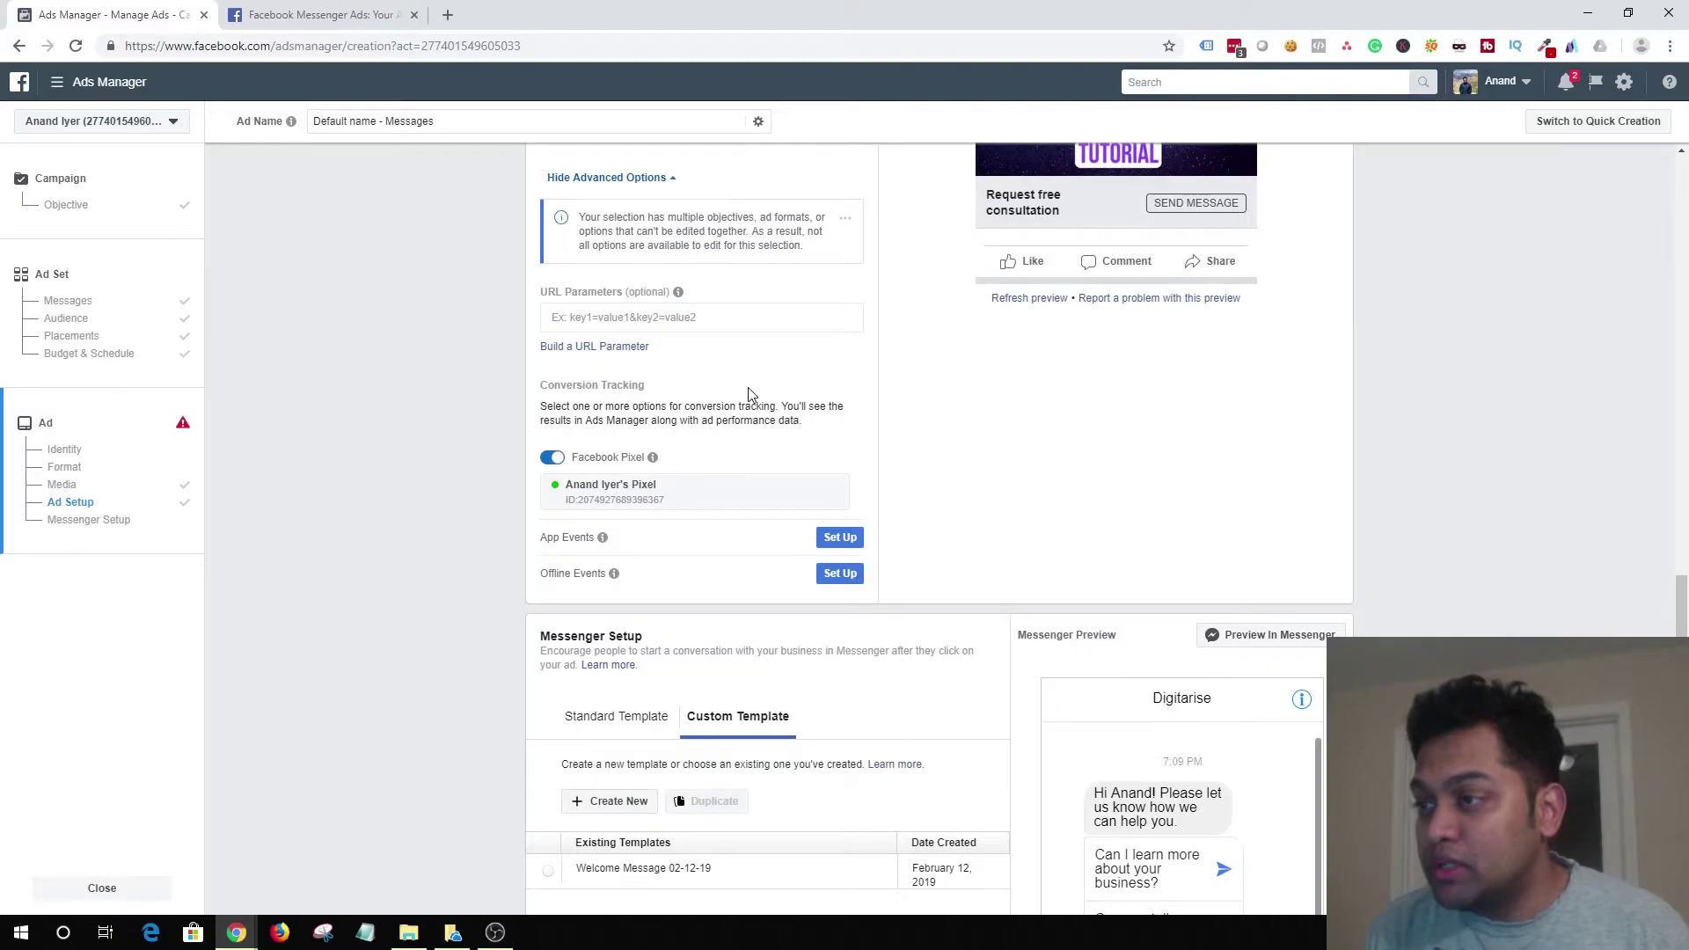